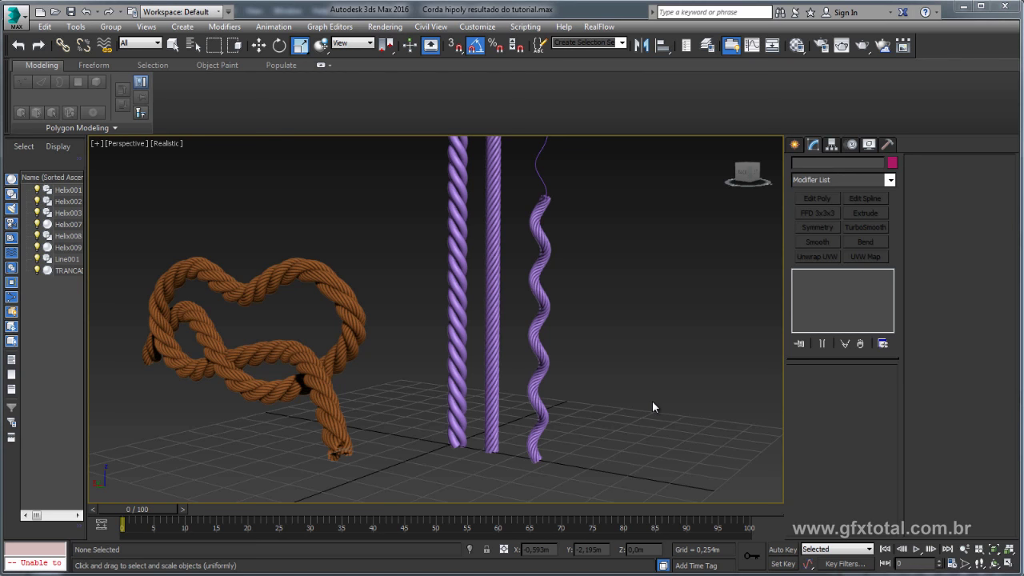
Orbit toward the helix ropes and pick the Plane primitive from Standard Primitives.
alt+middle_drag(642, 409, 542, 350)
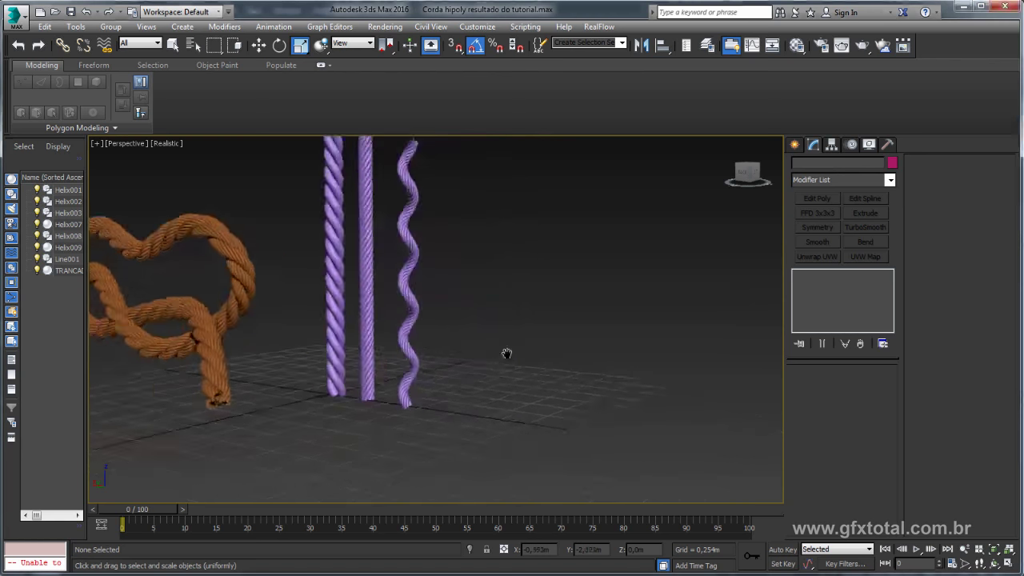
click(796, 145)
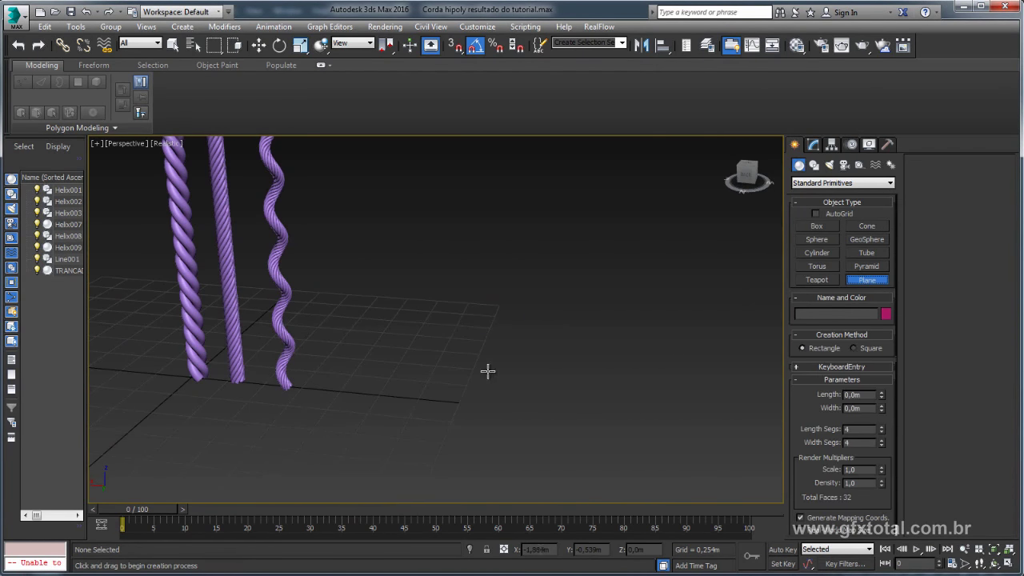
Draw a plane, rotate it -90° on X to stand upright, and raise it 0.931 m.
drag(486, 371, 657, 464)
key(e)
drag(573, 371, 567, 428)
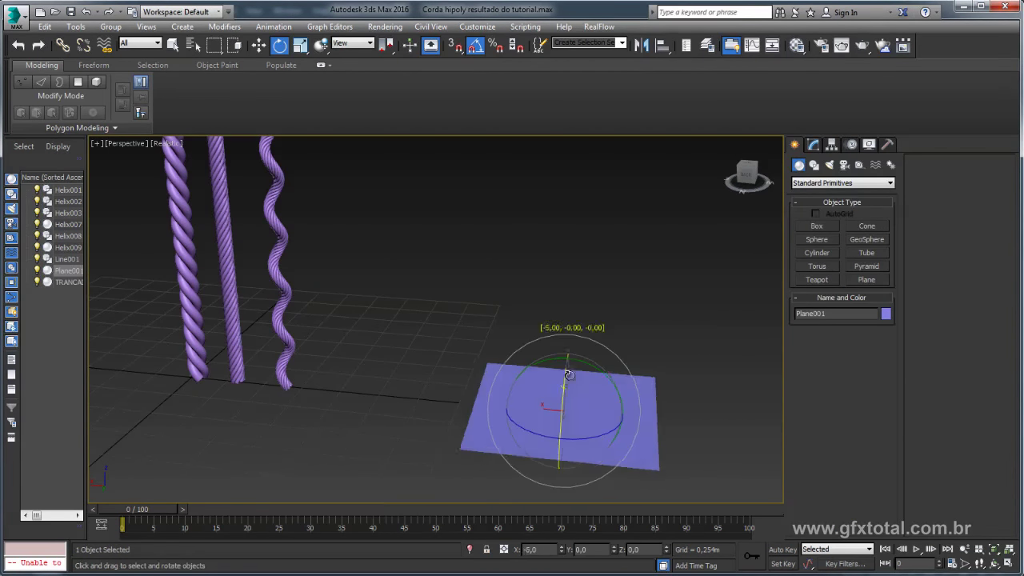
key(w)
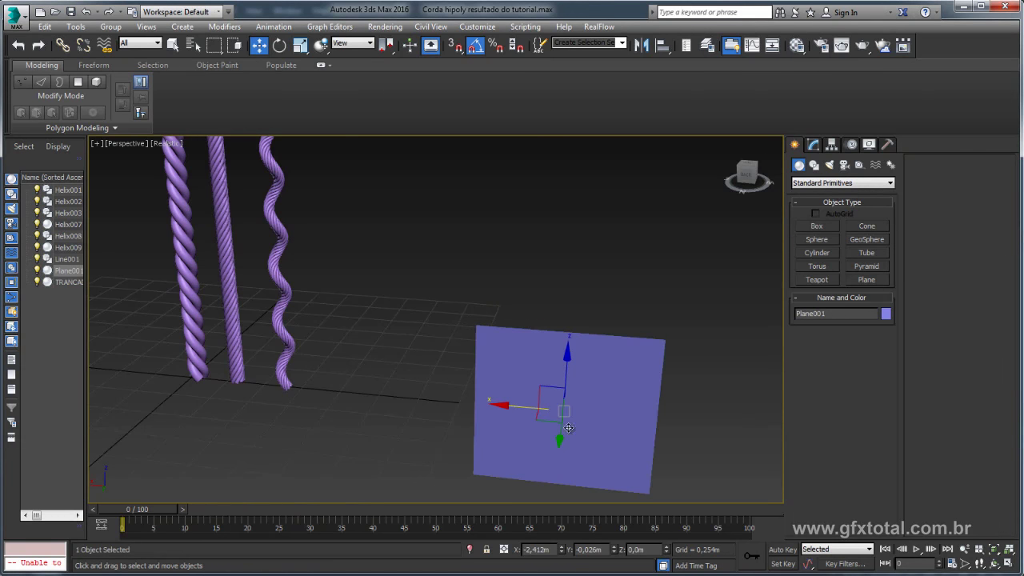
drag(567, 428, 560, 286)
key(shift+z)
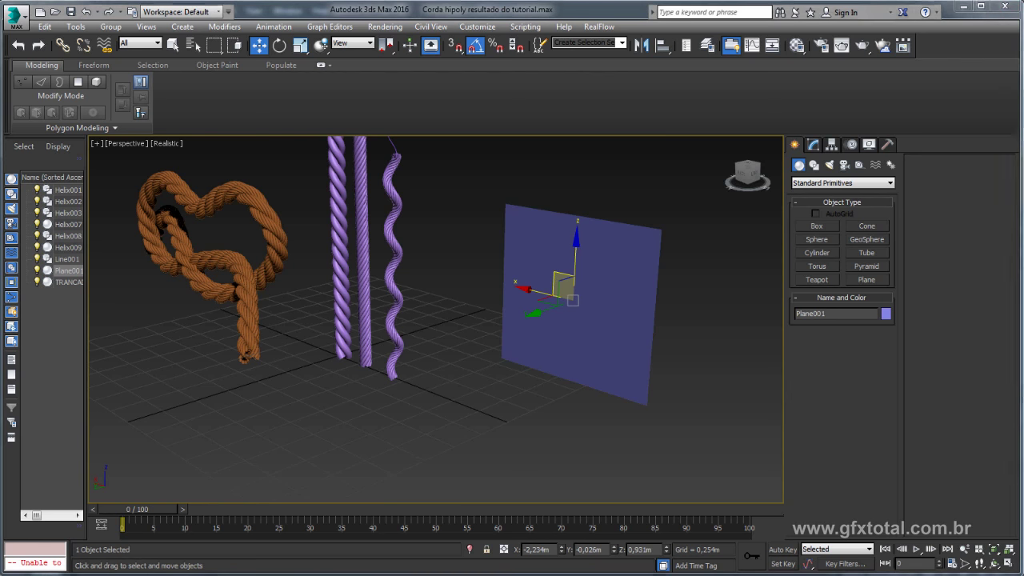
Browse the Google Images results for 'normalMap'.
key(alt+Tab)
drag(678, 121, 740, 107)
mouse_move(671, 96)
mouse_down()
mouse_move(826, 104)
mouse_move(197, 147)
mouse_up()
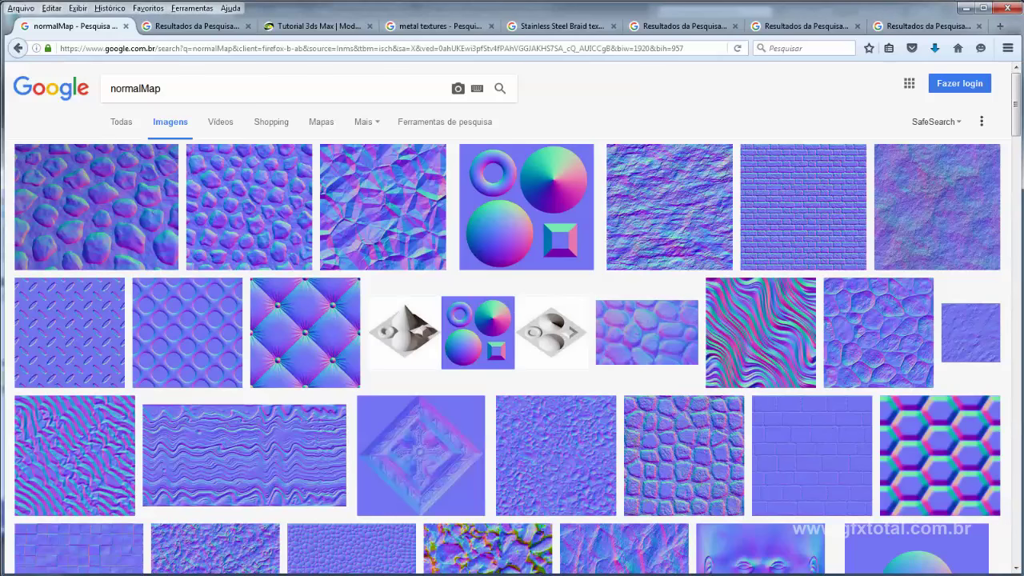
scroll(622, 213, down, 5)
scroll(624, 219, down, 3)
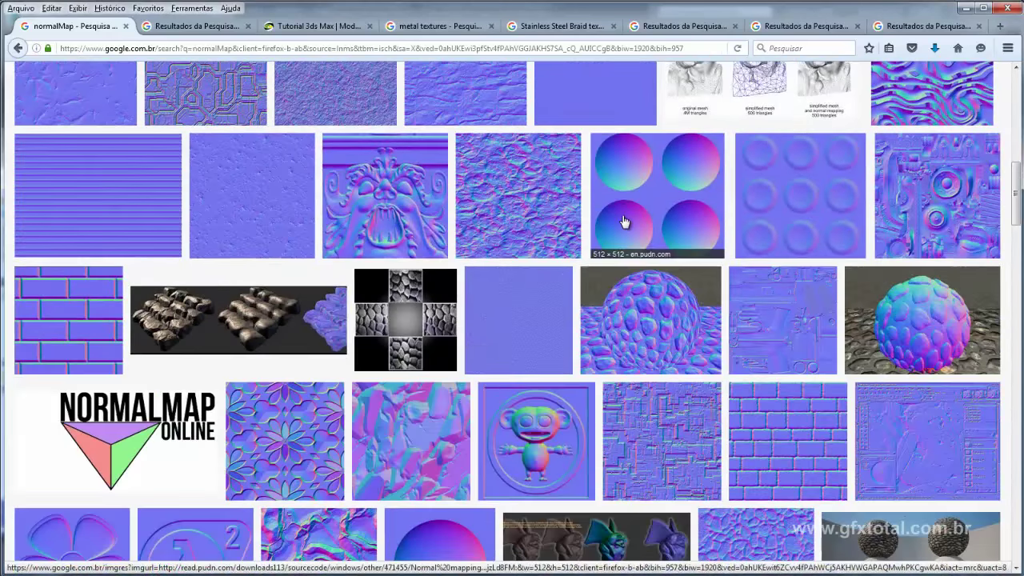
scroll(624, 218, down, 4)
scroll(624, 219, down, 2)
scroll(624, 218, down, 3)
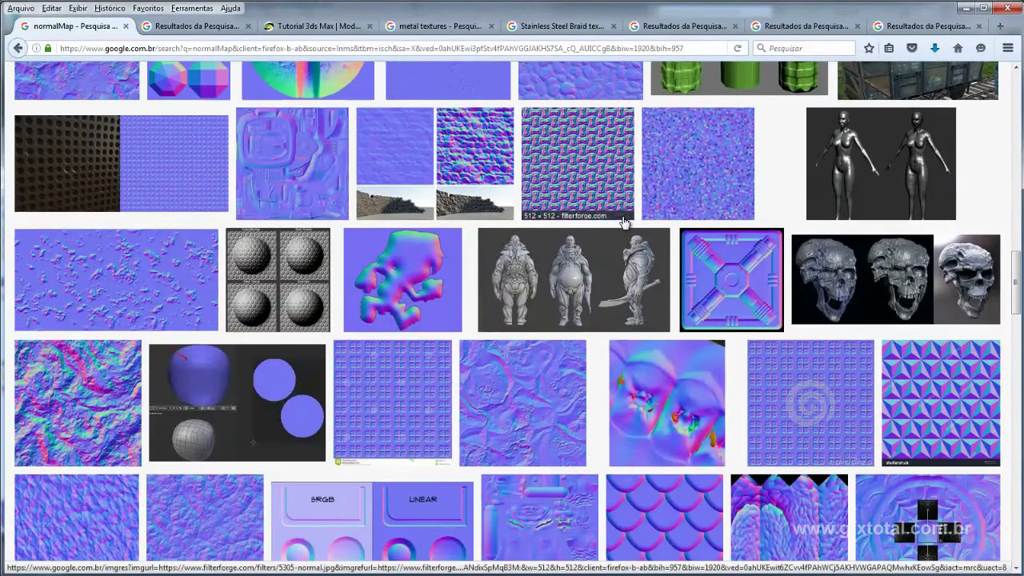
scroll(624, 222, down, 3)
scroll(616, 215, up, 3)
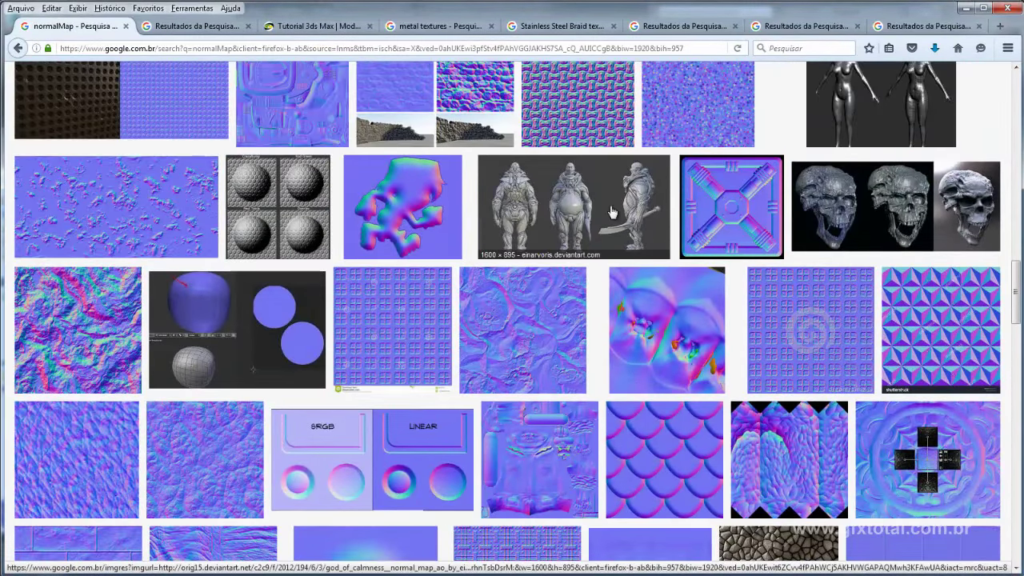
Drop the 'Well Preserved Chesterfield (Normal Map_2)' image onto Plane001 and orbit to face it.
click(965, 8)
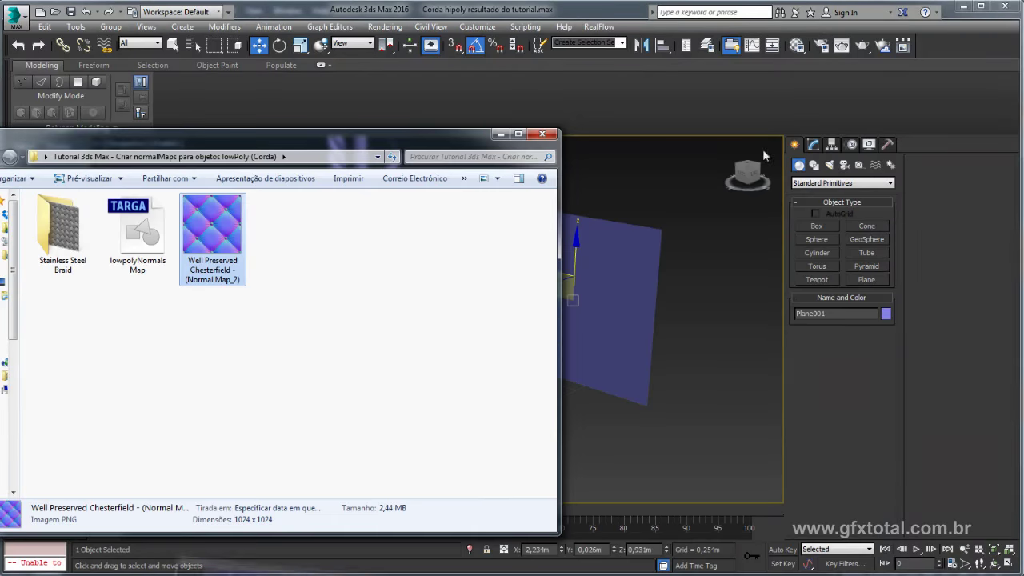
drag(212, 226, 609, 275)
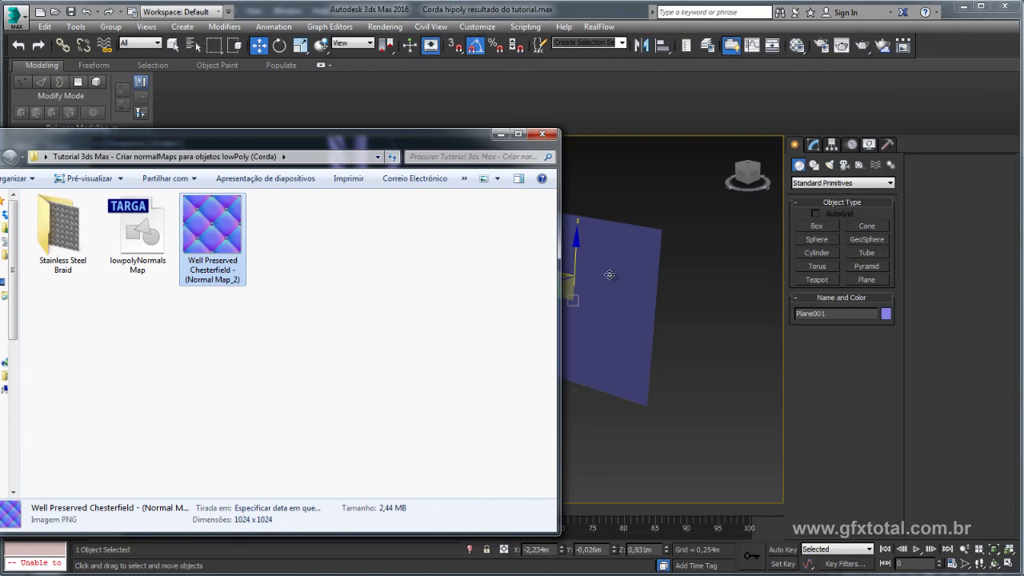
click(501, 134)
scroll(645, 265, up, 3)
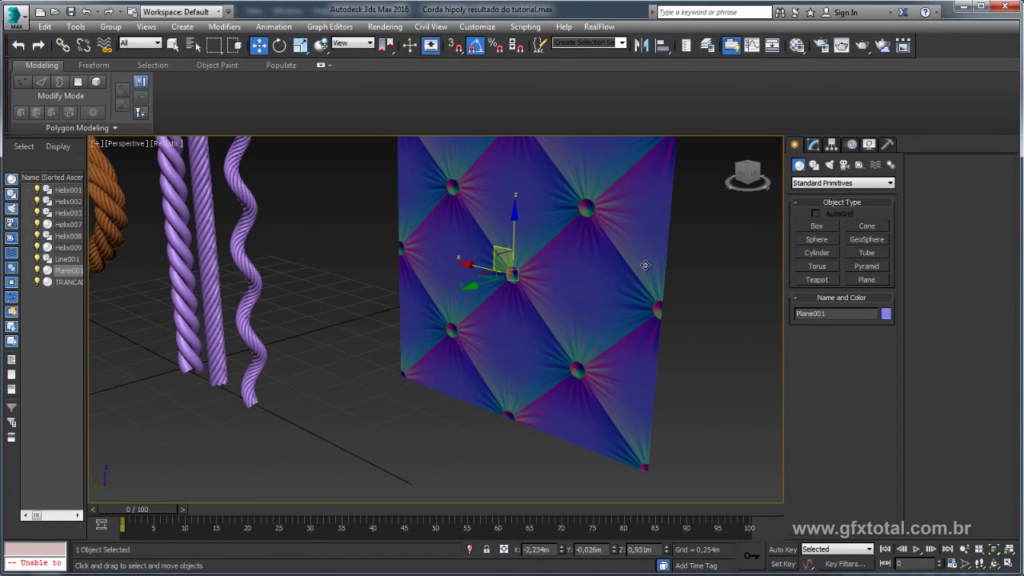
alt+middle_drag(646, 265, 712, 243)
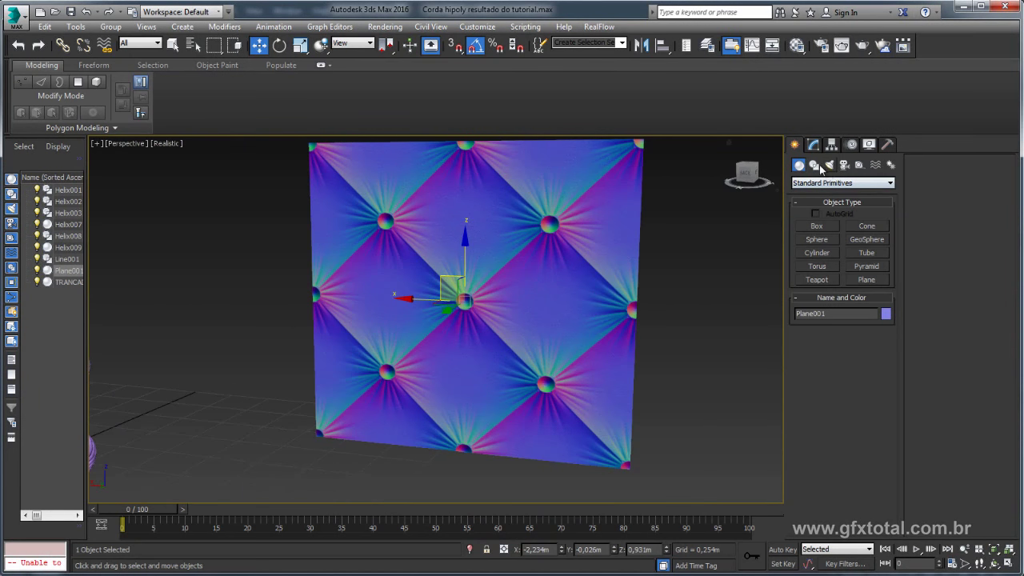
Create a Standard Omni light below the textured plane.
click(829, 165)
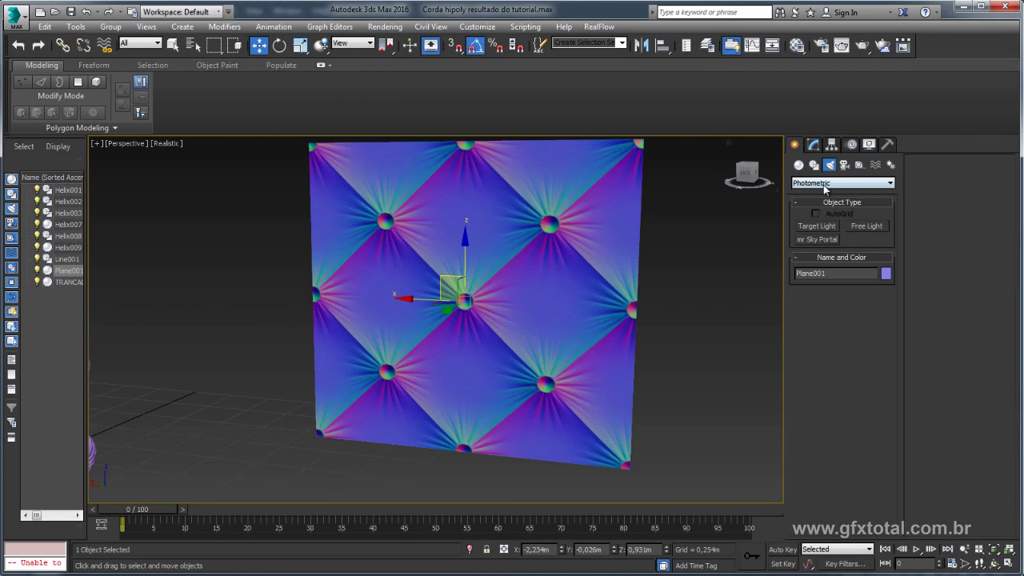
click(825, 185)
click(822, 205)
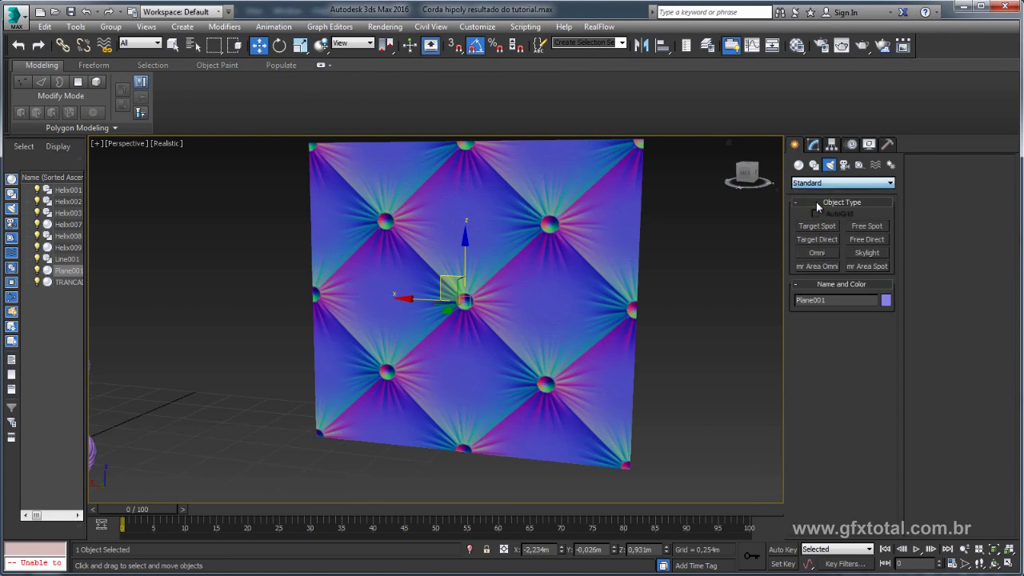
click(817, 252)
alt+middle_drag(587, 311, 583, 366)
click(437, 464)
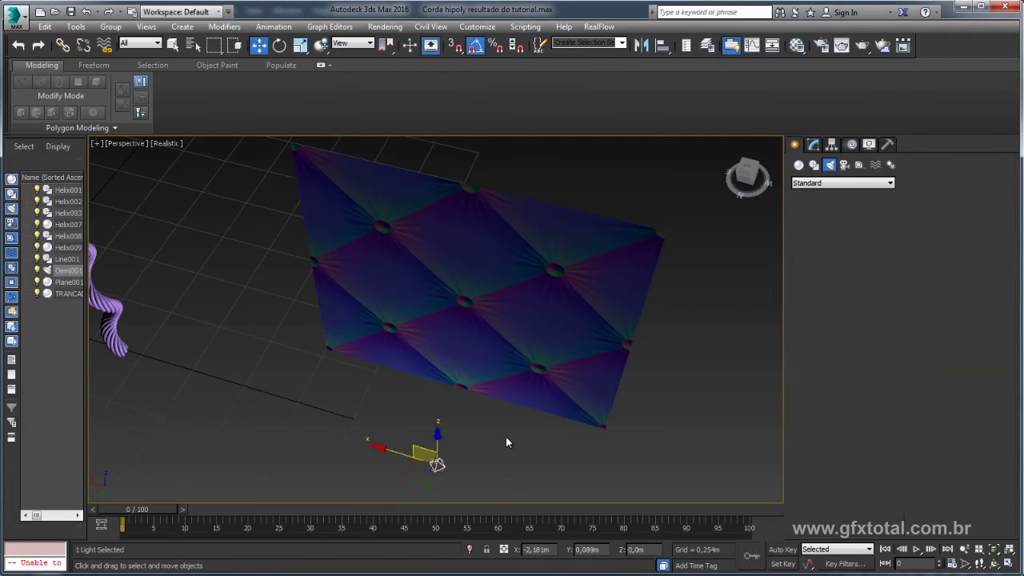
Move the omni light up in front of the plane's centre and open the Material Editor.
alt+middle_drag(505, 442, 538, 365)
alt+middle_drag(445, 406, 499, 456)
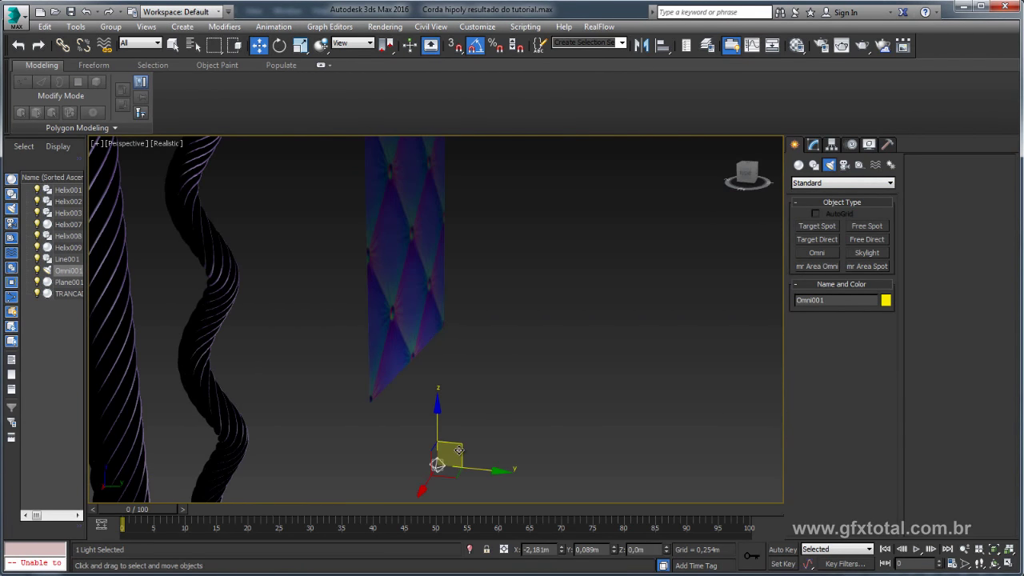
drag(459, 450, 608, 183)
alt+middle_drag(659, 235, 523, 286)
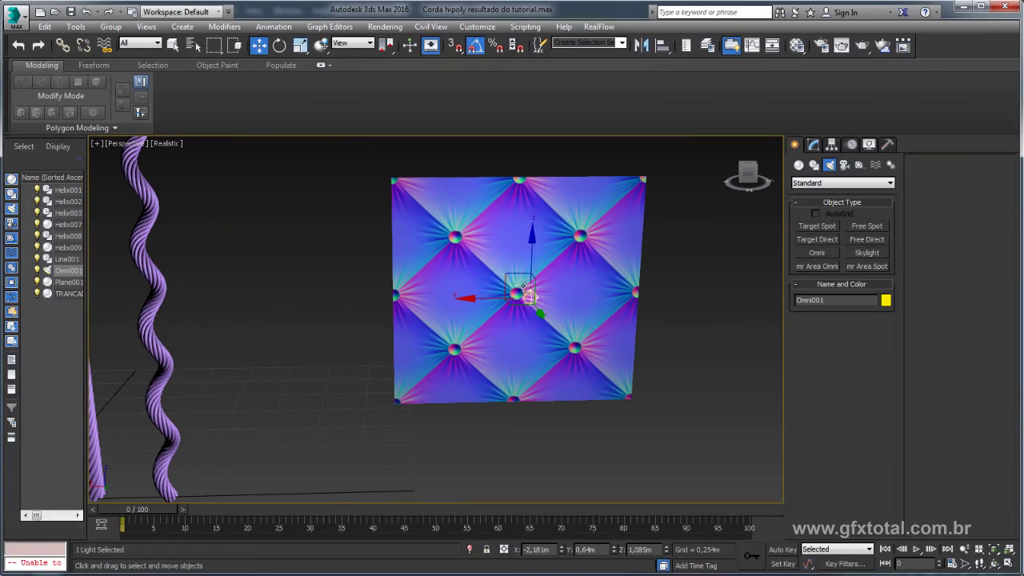
mouse_move(521, 286)
mouse_down()
mouse_move(655, 169)
mouse_move(276, 228)
mouse_move(580, 444)
mouse_move(570, 196)
mouse_move(476, 316)
mouse_up()
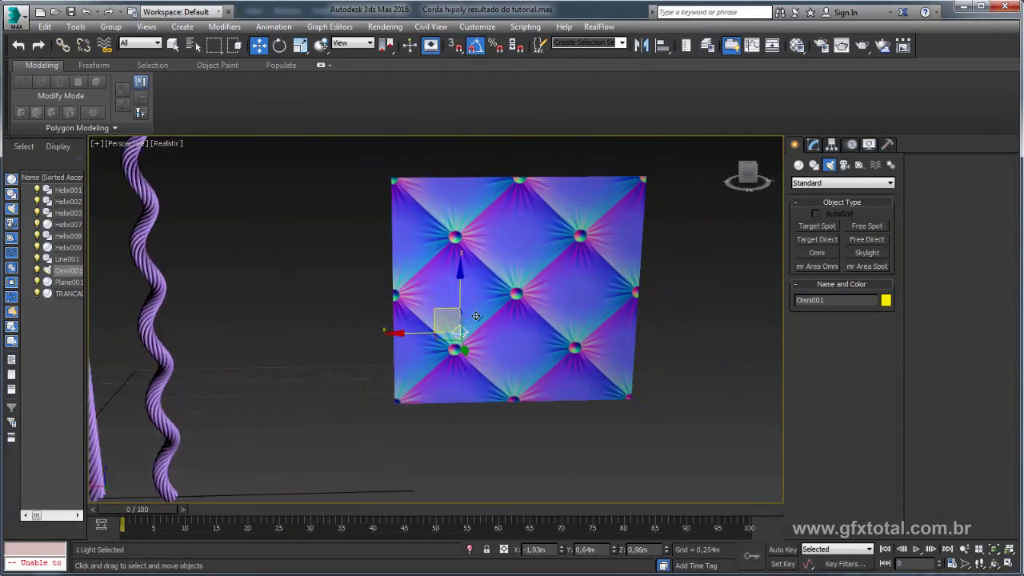
alt+middle_drag(476, 316, 560, 320)
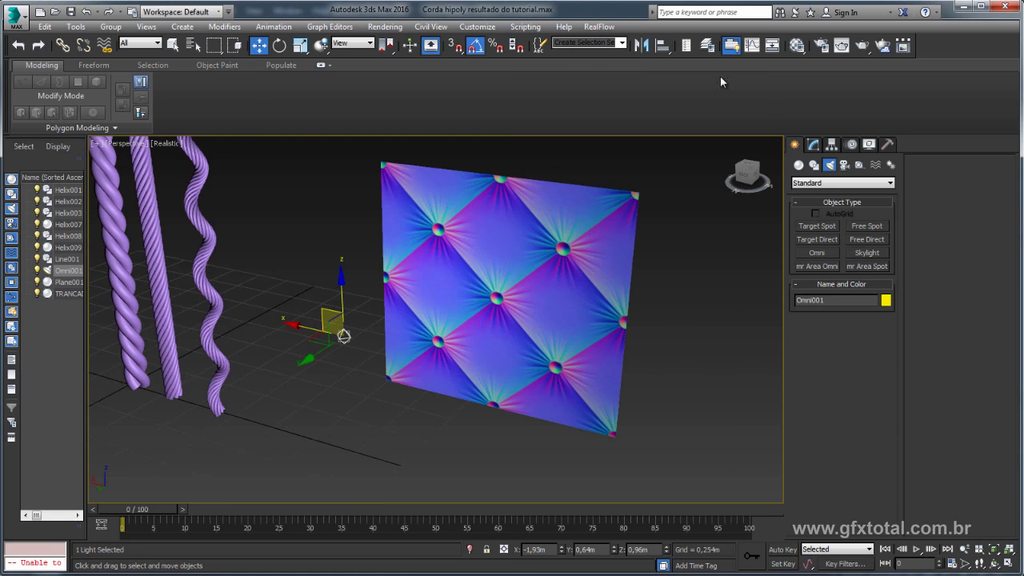
click(797, 45)
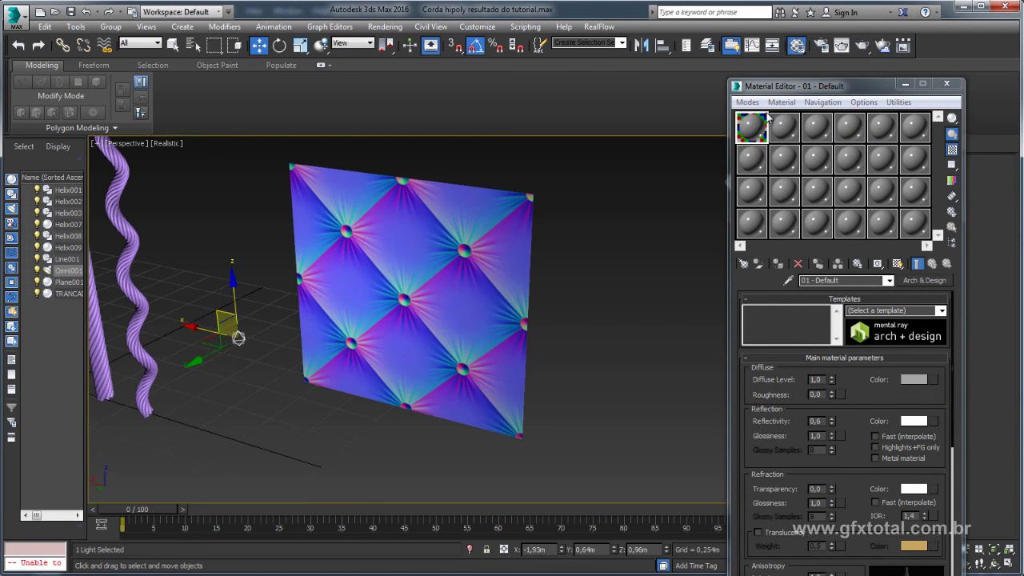
Pick the plane's Material #26 into the Material Editor with its Maps rollout expanded.
click(789, 280)
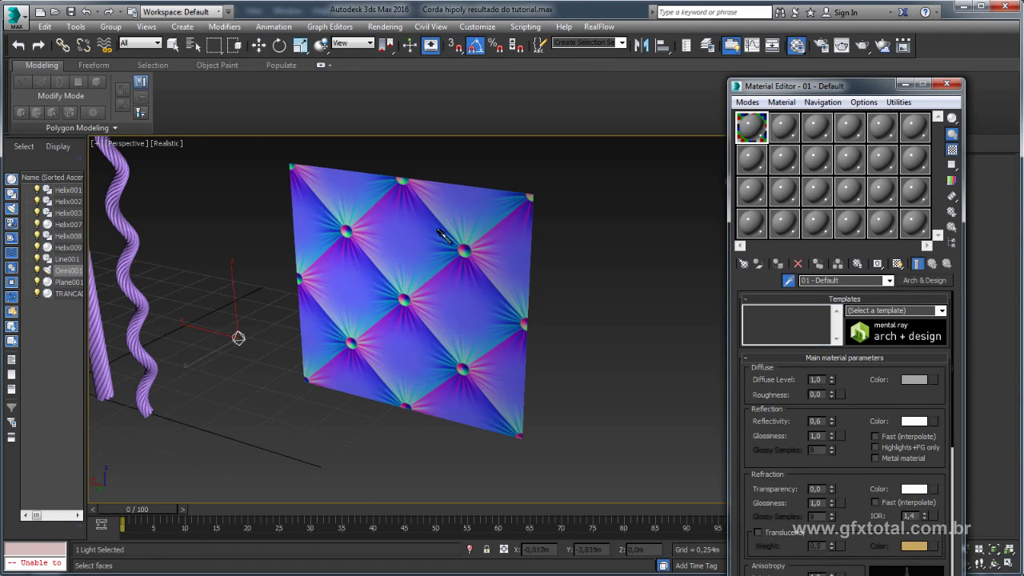
click(392, 223)
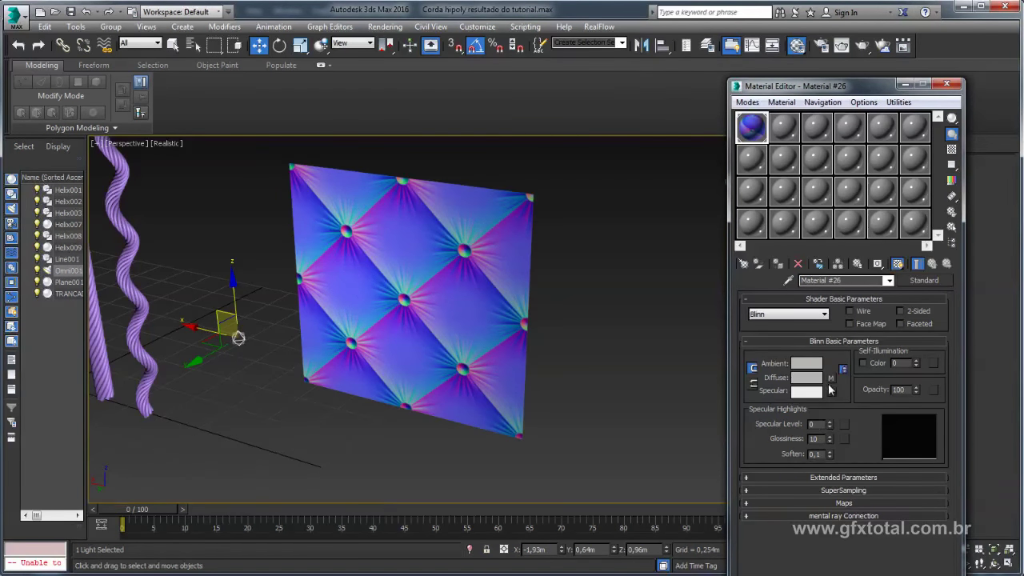
click(788, 502)
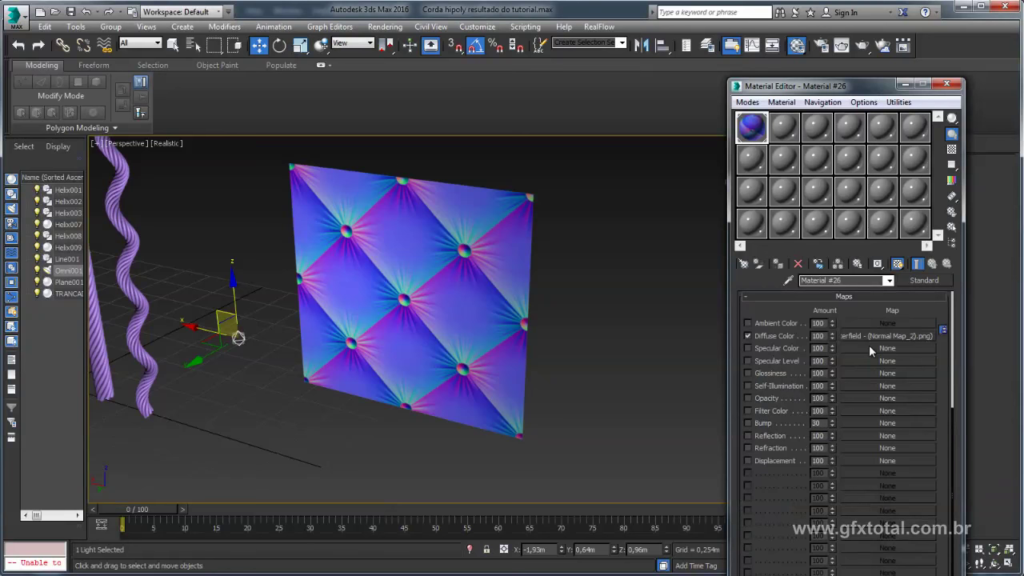
scroll(529, 350, up, 3)
Clone the plane as Plane002 beside it and rename the material Material #26as.
click(376, 284)
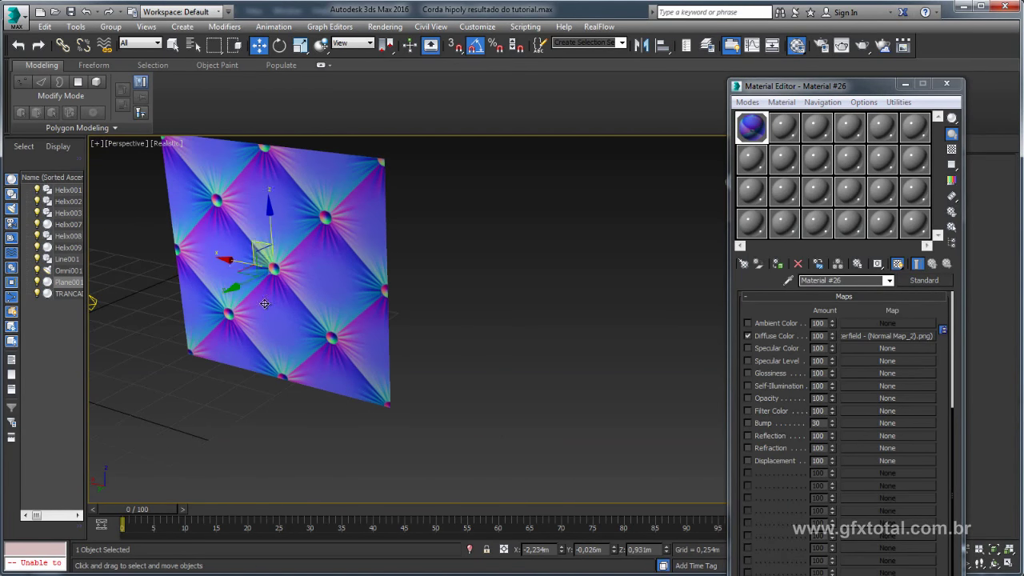
shift+drag(376, 284, 480, 308)
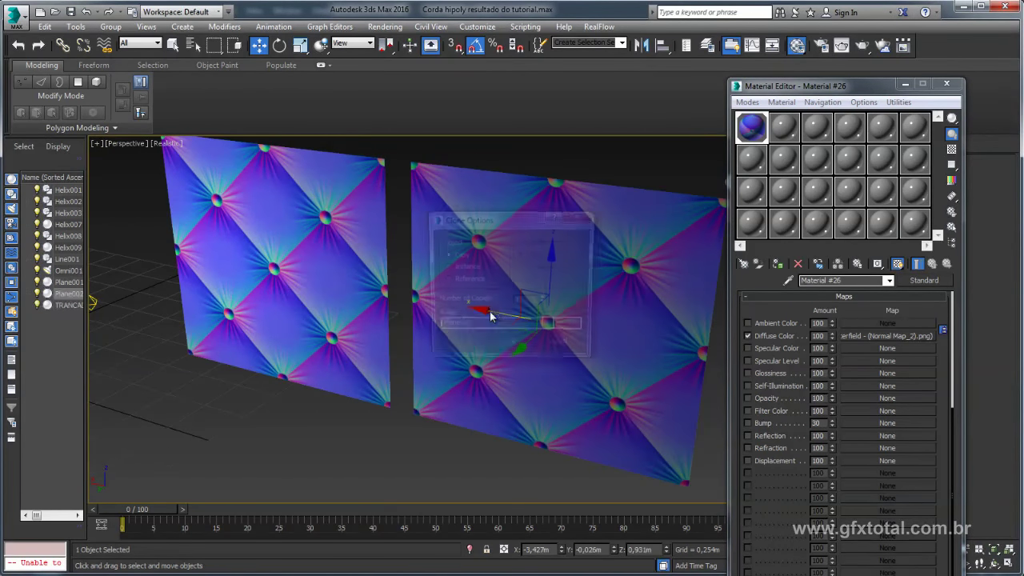
click(512, 348)
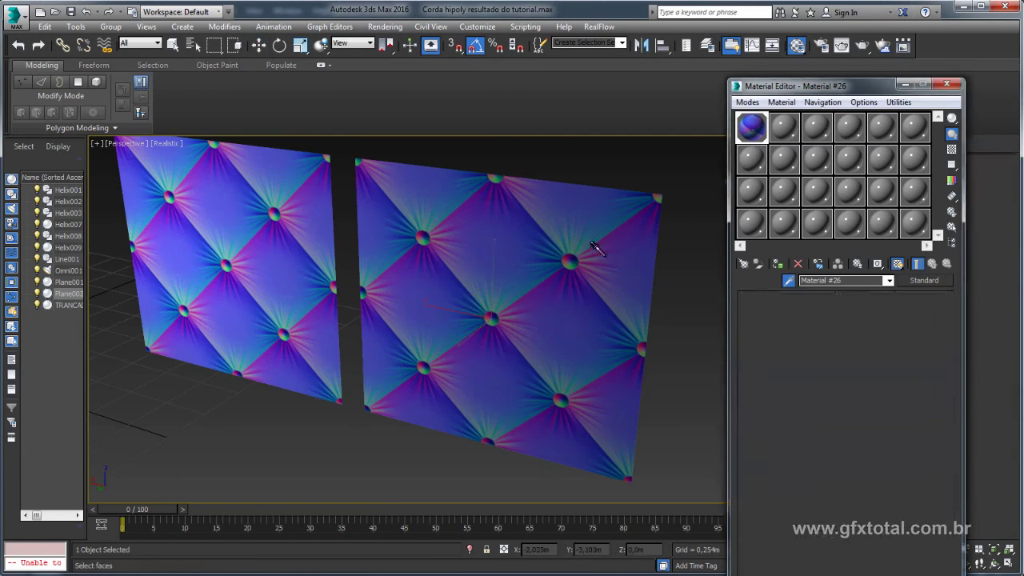
text(as)
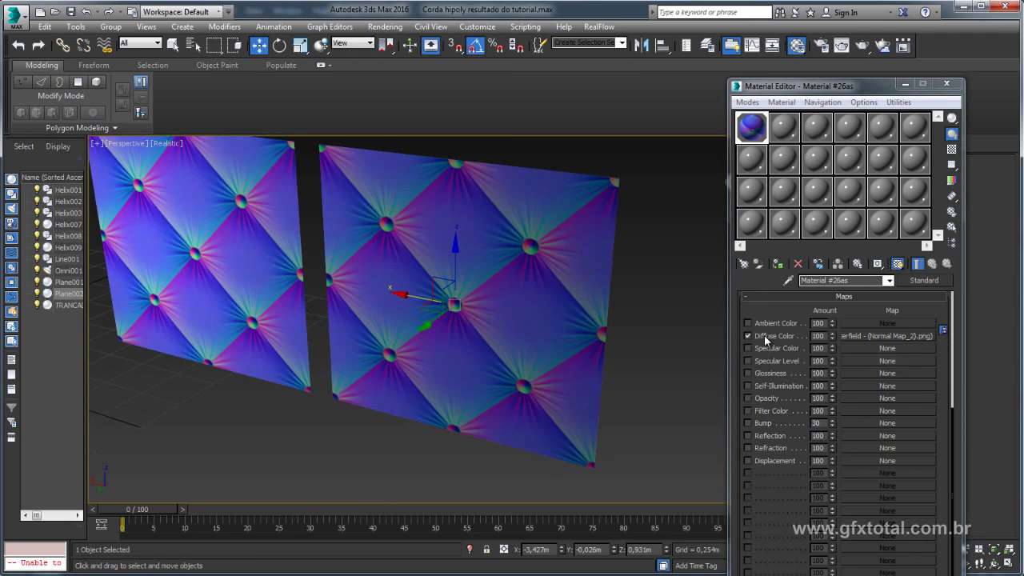
Instance the Chesterfield map into Bump and wrap it in Normal Bump, keeping it as sub-map.
drag(854, 338, 860, 422)
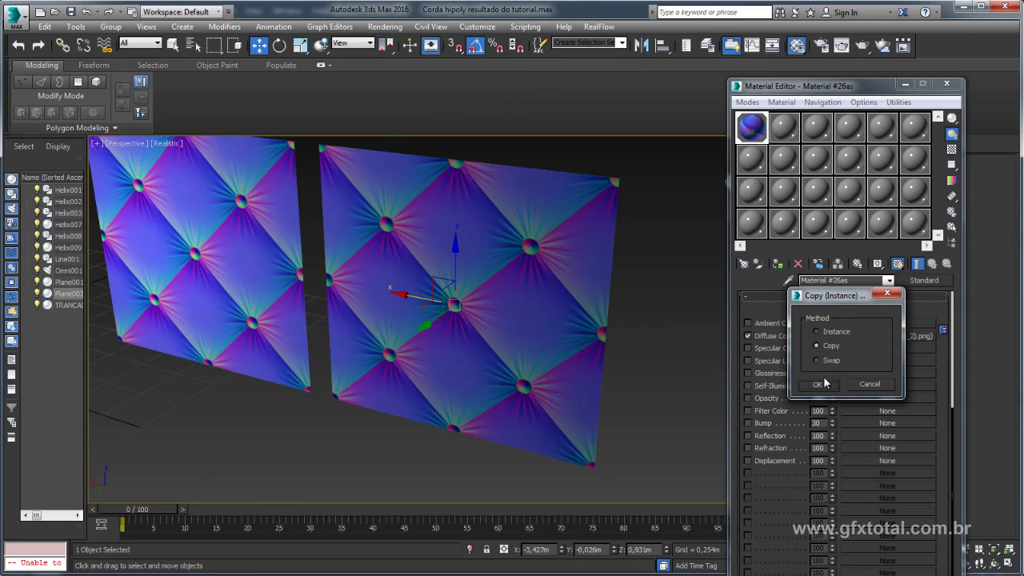
click(818, 385)
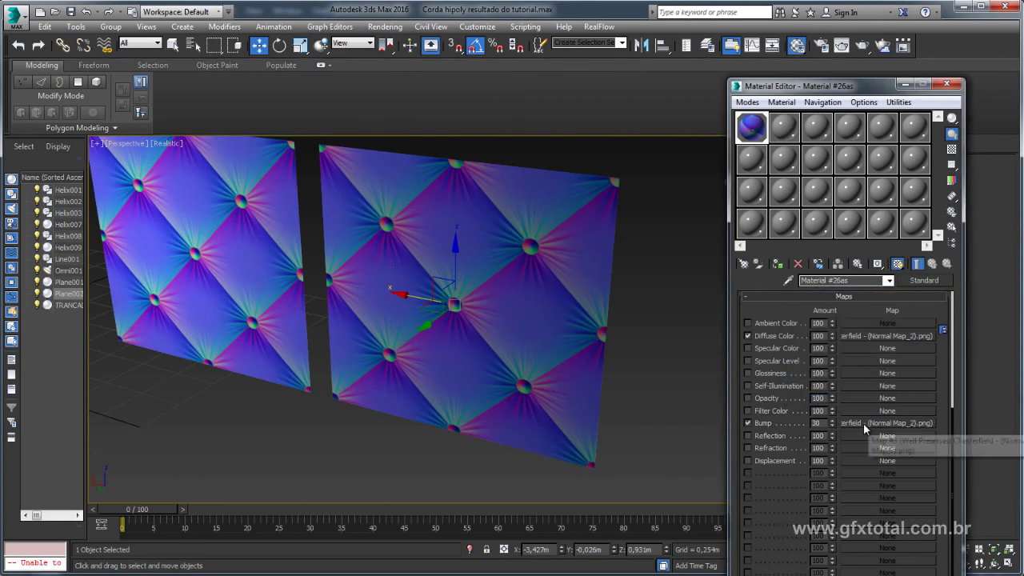
click(863, 424)
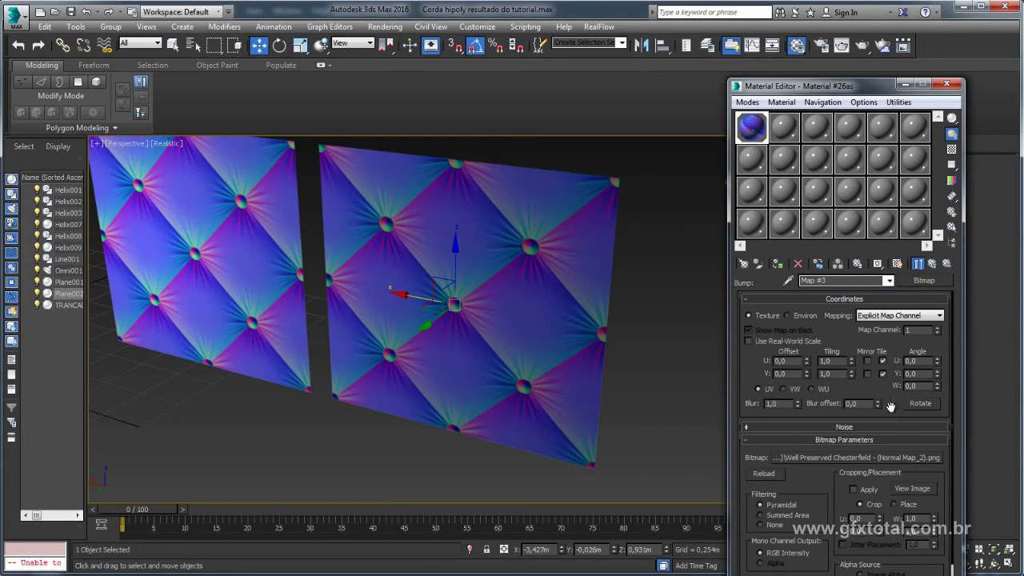
click(928, 282)
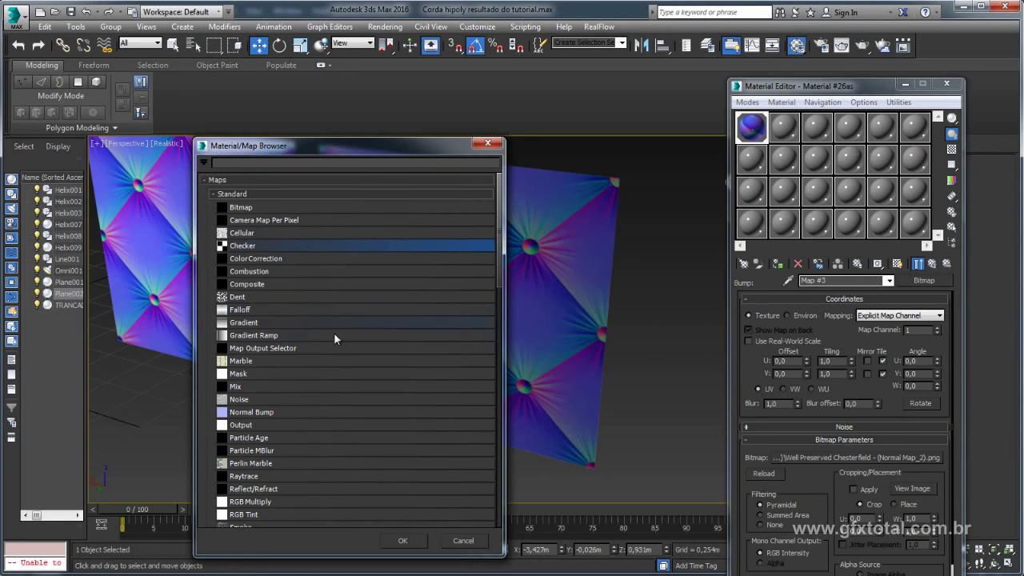
double_click(251, 410)
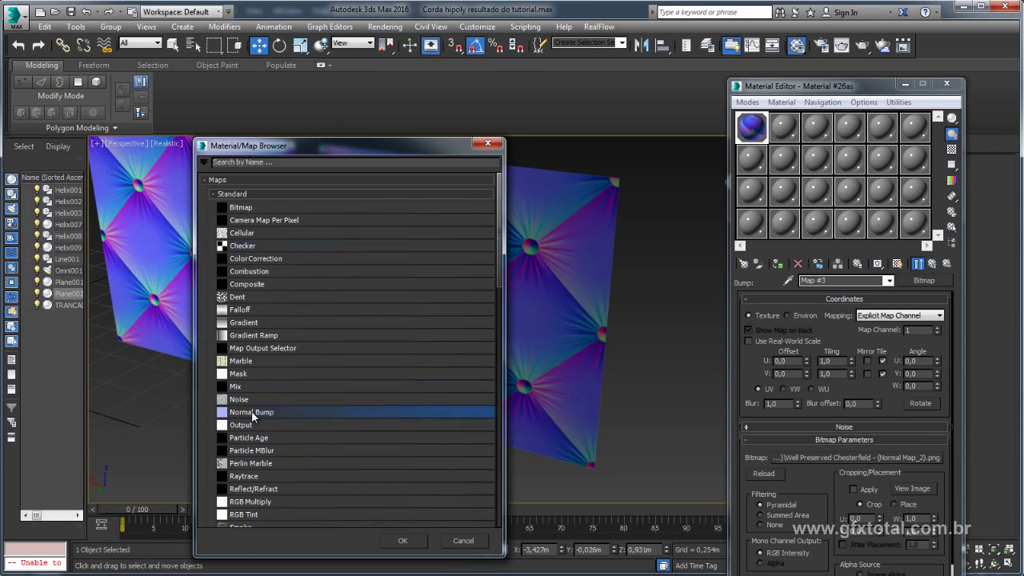
drag(763, 296, 662, 252)
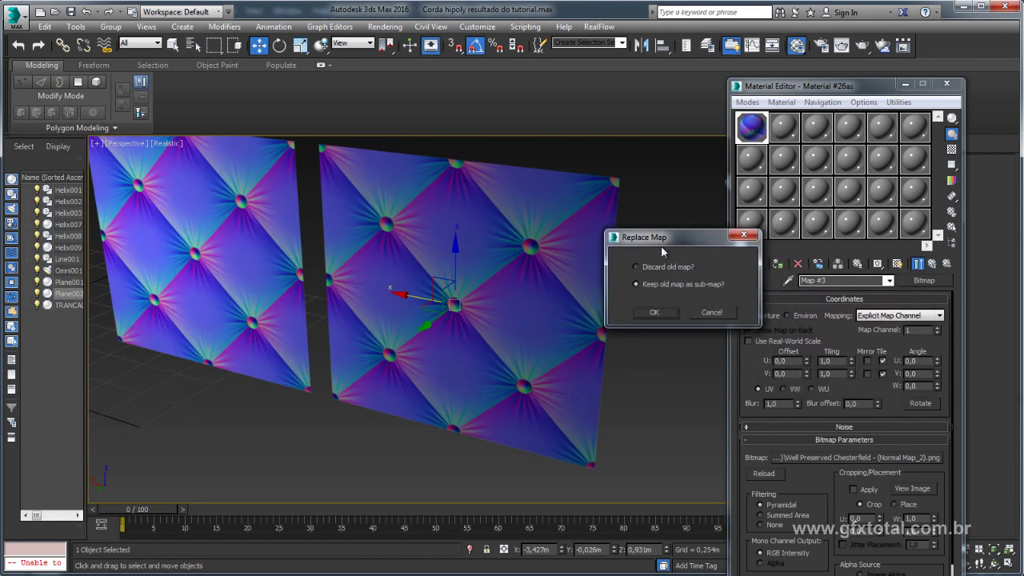
click(656, 312)
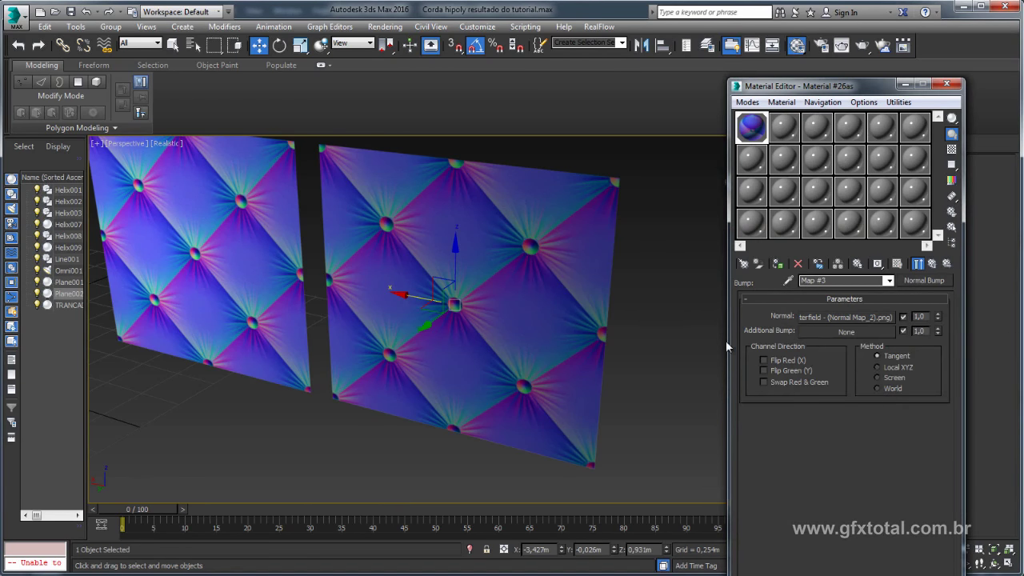
Set the Bump amount to 100 and open the Normal Bump's Chesterfield bitmap.
click(926, 272)
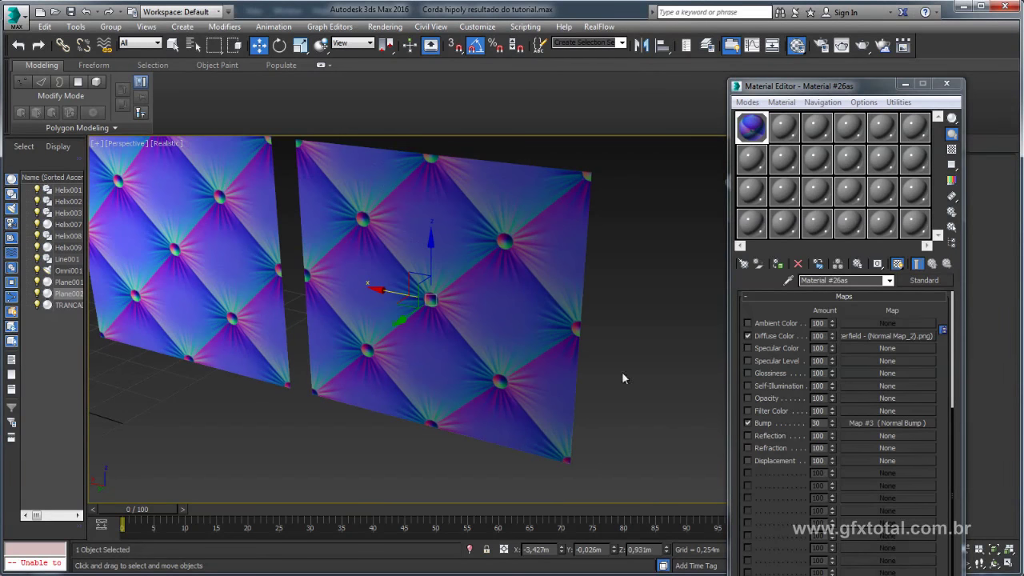
double_click(816, 423)
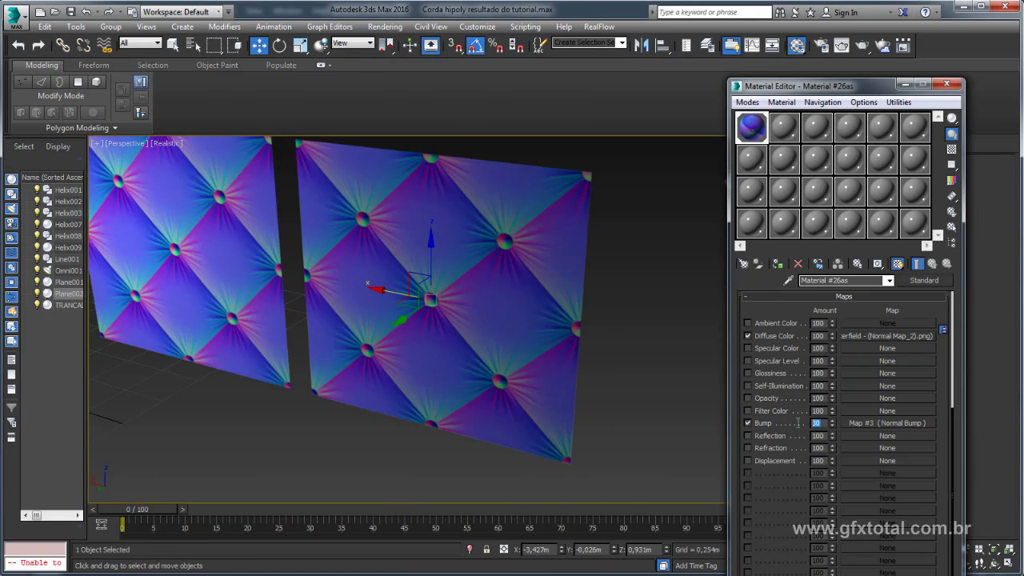
text(100)
key(Return)
middle_drag(605, 406, 584, 404)
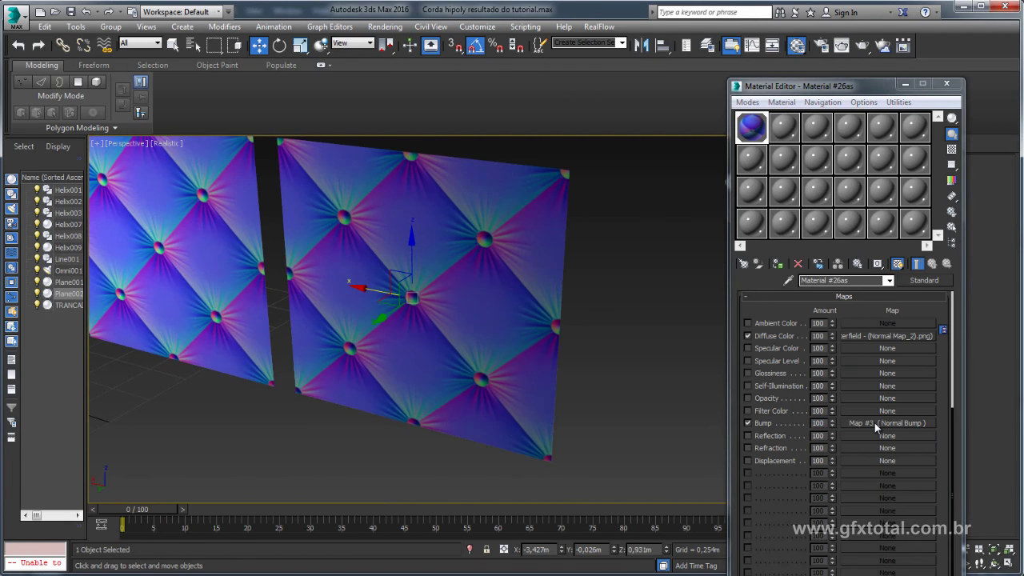
click(874, 423)
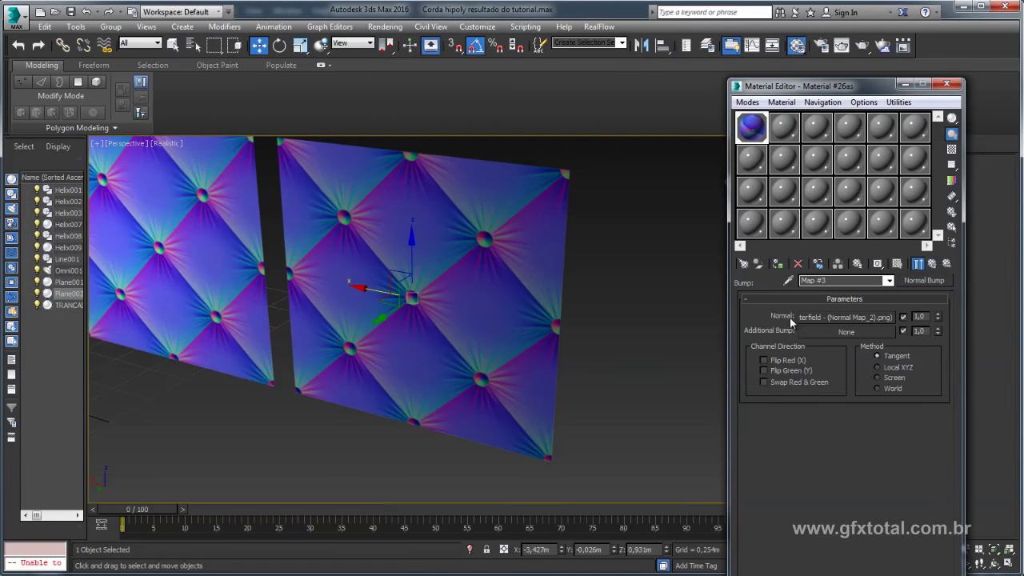
click(840, 317)
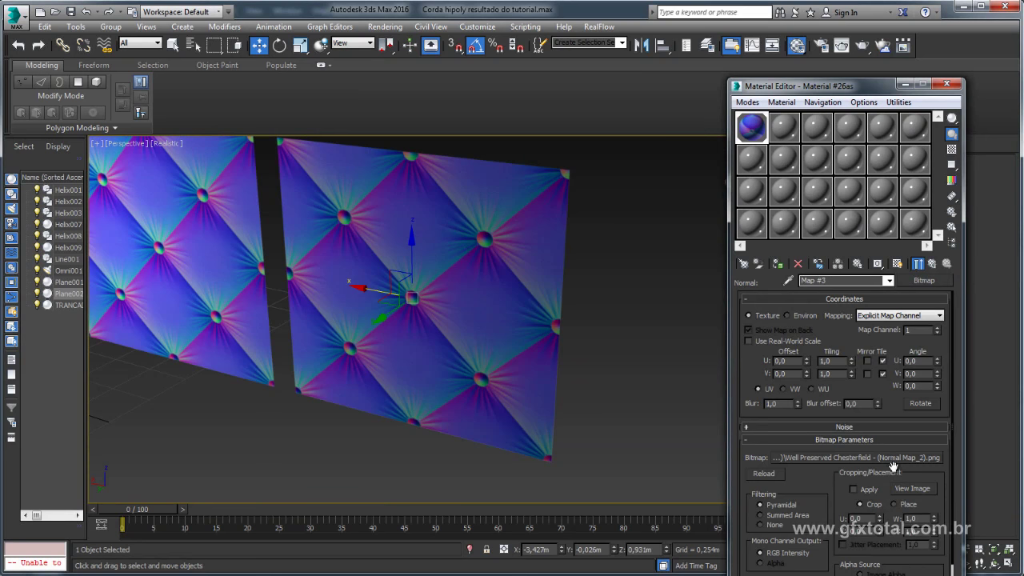
Preview the Chesterfield normal-map image, then return to Material #26as's top-level map list.
click(912, 488)
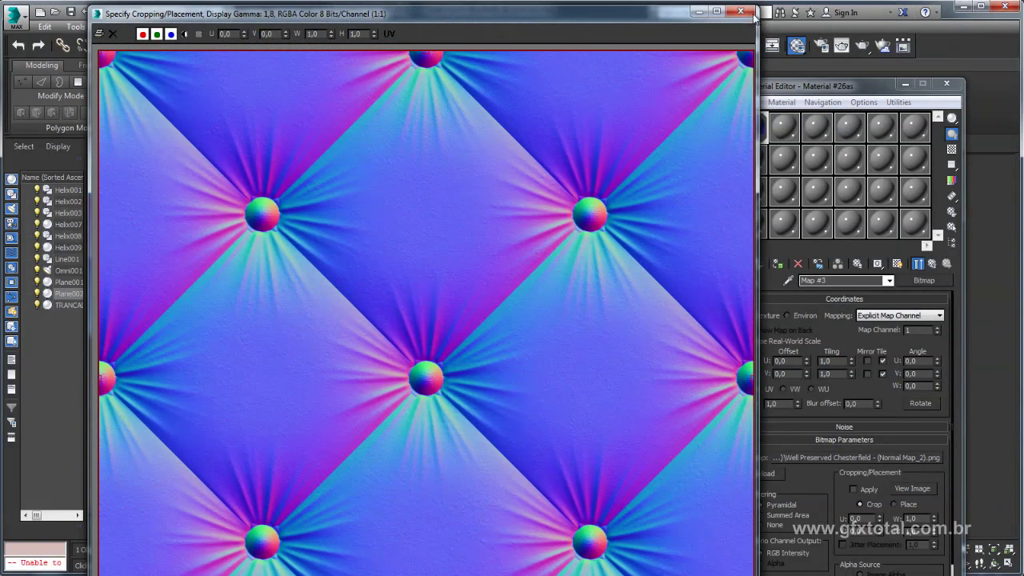
click(741, 11)
scroll(496, 302, up, 2)
scroll(528, 316, up, 3)
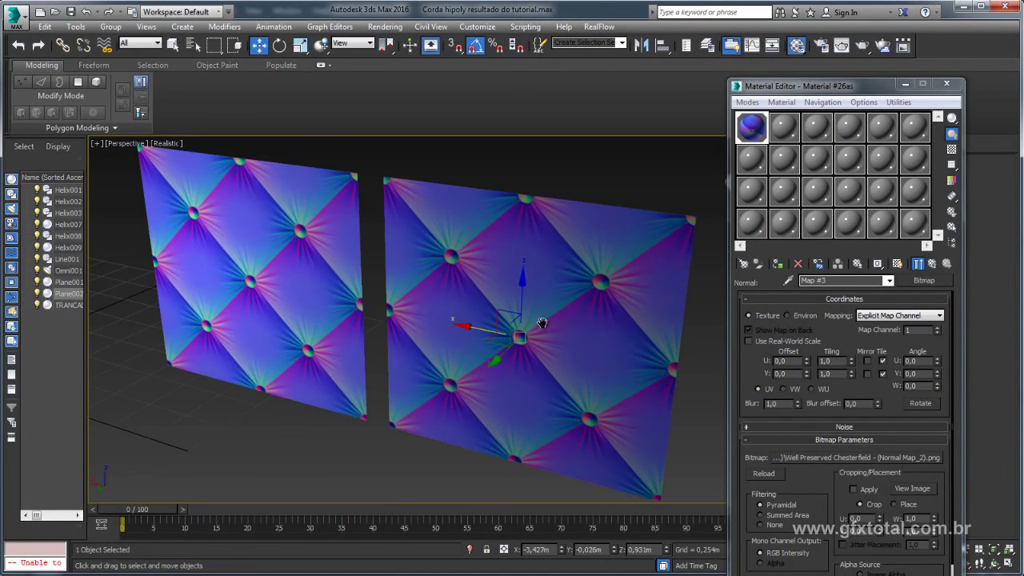
middle_drag(609, 357, 595, 338)
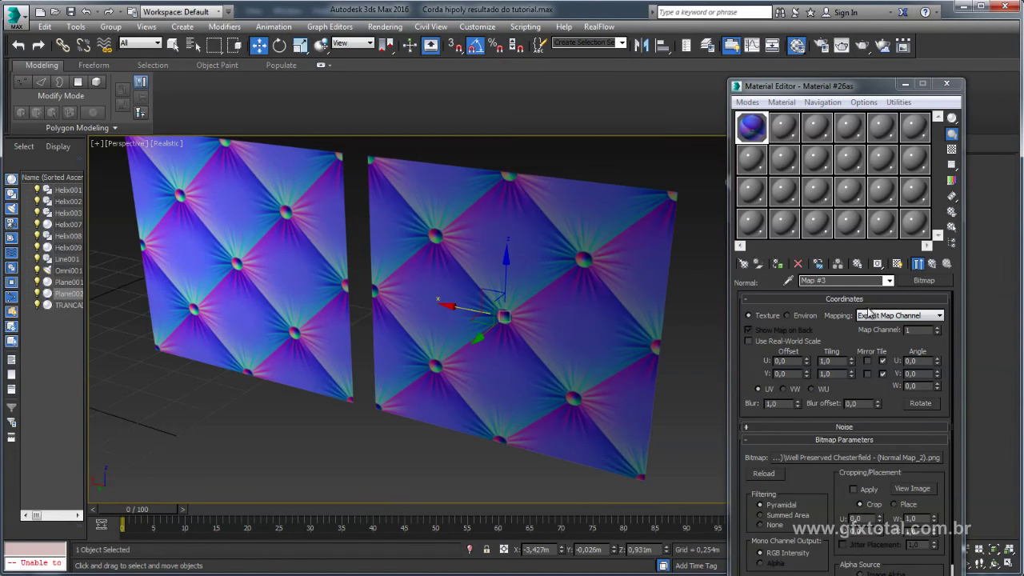
click(930, 265)
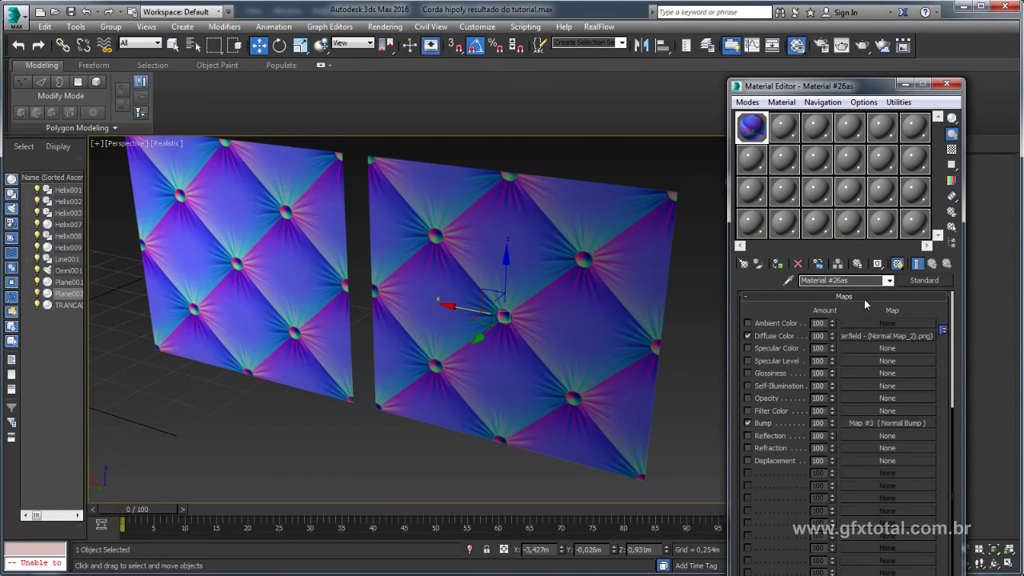
click(899, 267)
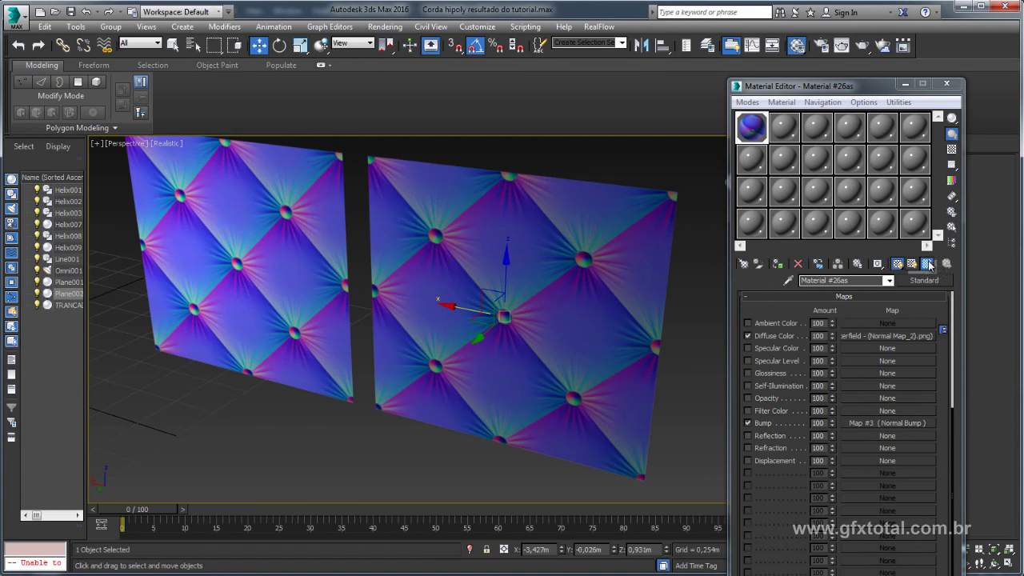
Display Material #26as as a realistic material in the viewport.
click(926, 264)
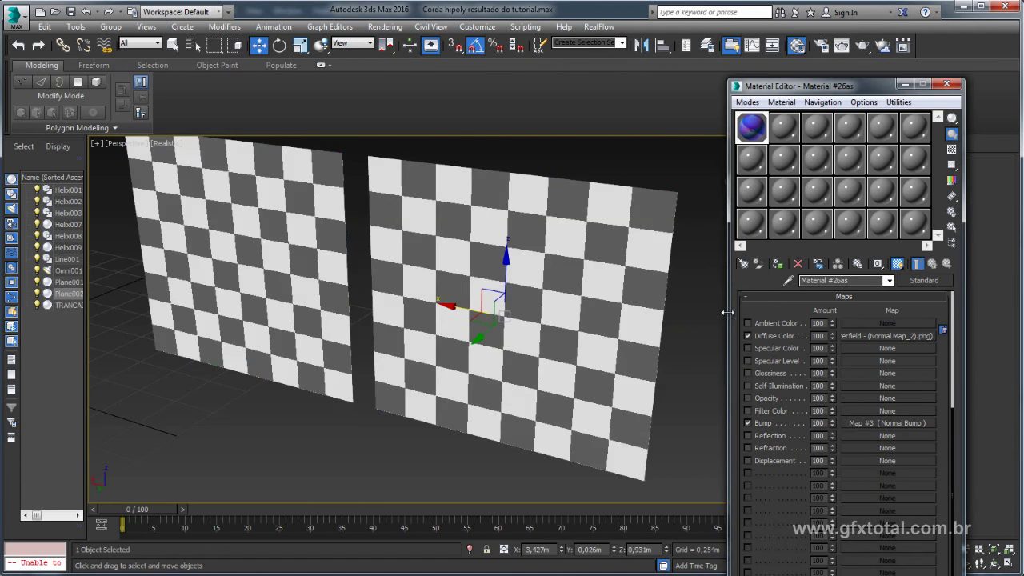
middle_drag(460, 324, 479, 330)
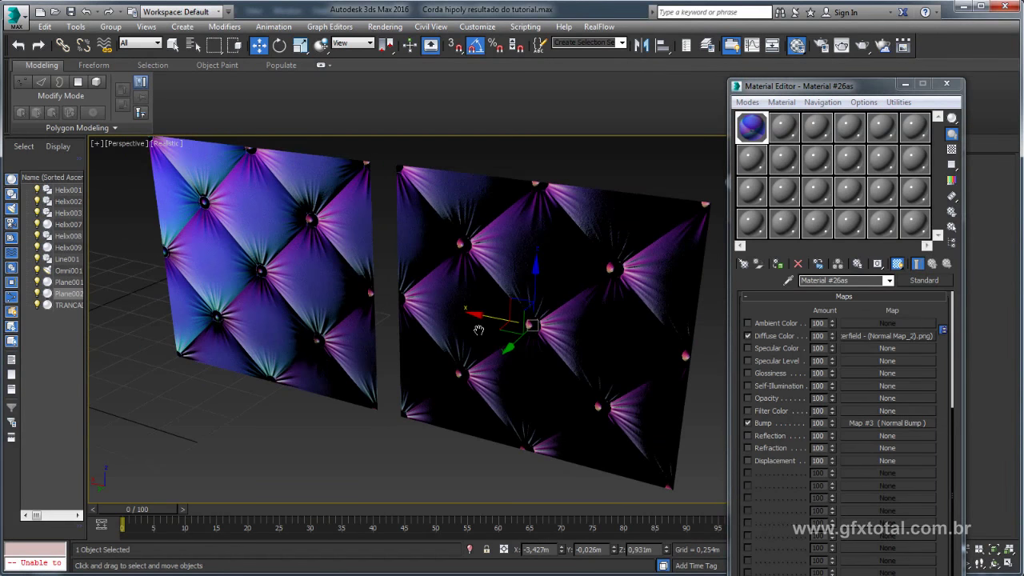
scroll(478, 329, down, 4)
middle_drag(240, 340, 284, 340)
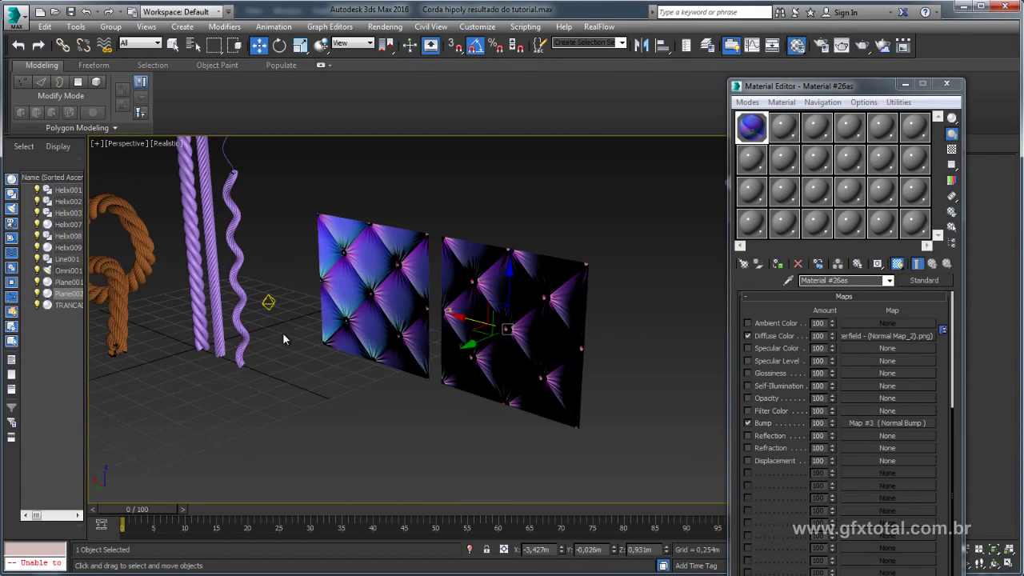
Reposition the omni light up beside the rope to brighten the planes.
click(269, 302)
scroll(270, 303, up, 2)
scroll(269, 299, up, 2)
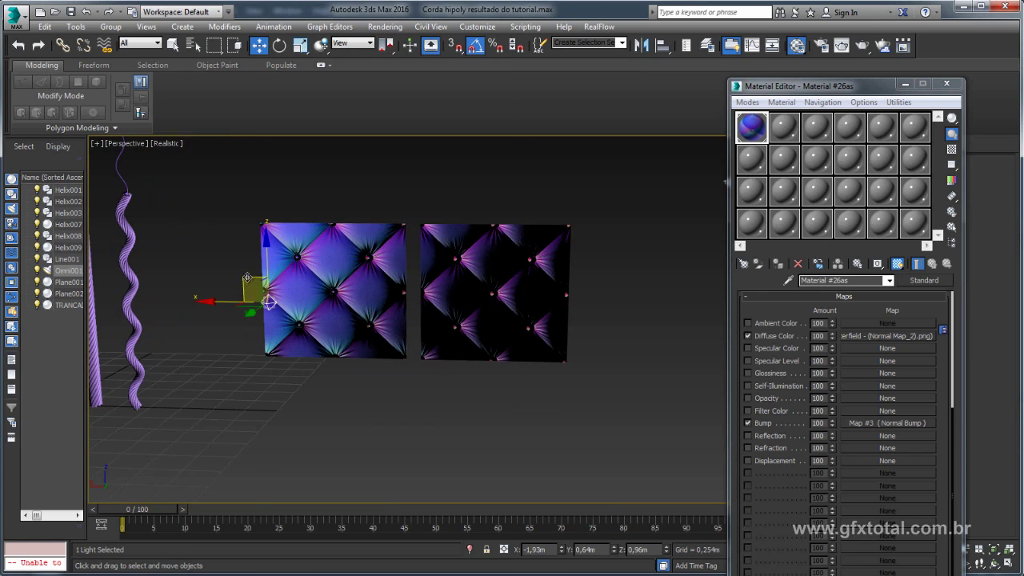
mouse_move(268, 297)
mouse_down()
mouse_move(267, 326)
mouse_move(352, 372)
mouse_move(492, 369)
mouse_move(595, 314)
mouse_move(633, 226)
mouse_move(554, 137)
mouse_move(367, 125)
mouse_move(218, 207)
mouse_move(265, 352)
mouse_move(418, 366)
mouse_up()
mouse_move(417, 366)
alt+middle_down()
mouse_move(452, 349)
mouse_move(377, 369)
alt+middle_up()
scroll(459, 346, up, 2)
scroll(430, 352, up, 2)
mouse_move(406, 398)
mouse_down()
mouse_move(376, 285)
mouse_move(328, 272)
mouse_move(354, 294)
mouse_up()
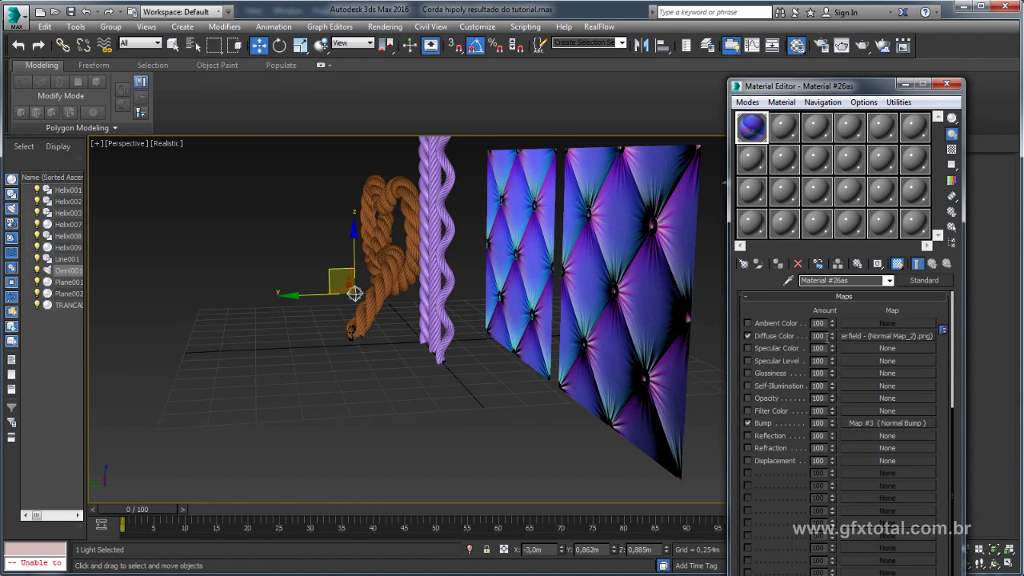
Turn off the Diffuse Color map for grey tufting and move the light below the right plane.
click(747, 336)
mouse_move(384, 312)
alt+middle_down()
mouse_move(502, 313)
mouse_move(632, 362)
alt+middle_up()
mouse_move(454, 352)
mouse_down()
mouse_move(426, 297)
mouse_move(237, 260)
mouse_move(200, 424)
mouse_move(560, 472)
mouse_move(672, 424)
mouse_move(696, 344)
mouse_up()
mouse_move(746, 294)
mouse_down()
mouse_move(491, 160)
mouse_move(171, 217)
mouse_move(217, 419)
mouse_move(641, 415)
mouse_up()
click(407, 289)
Rename the second material slot to Material #sa and turn off its Bump map.
click(785, 128)
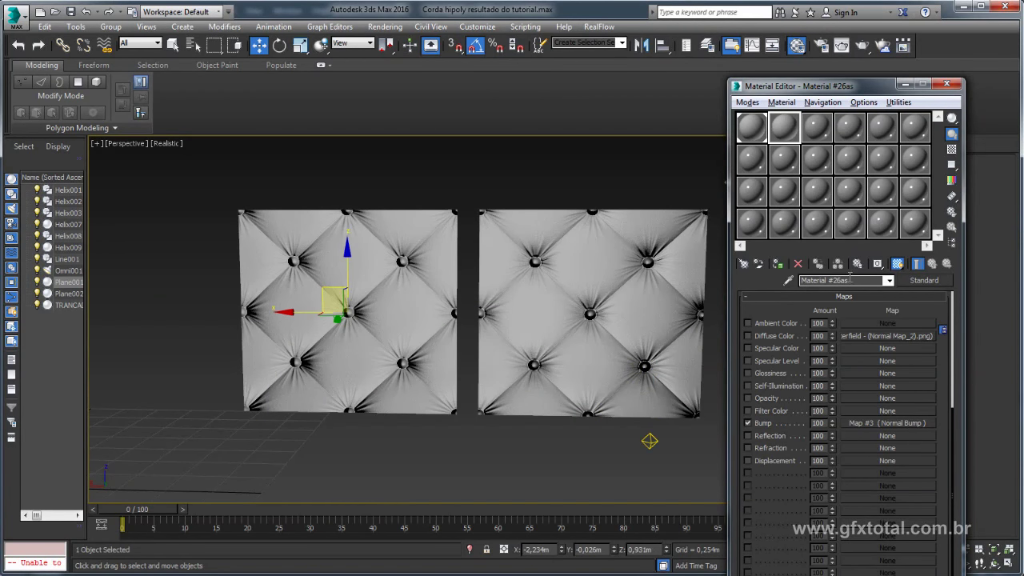
double_click(849, 280)
text(sa)
key(Return)
click(747, 423)
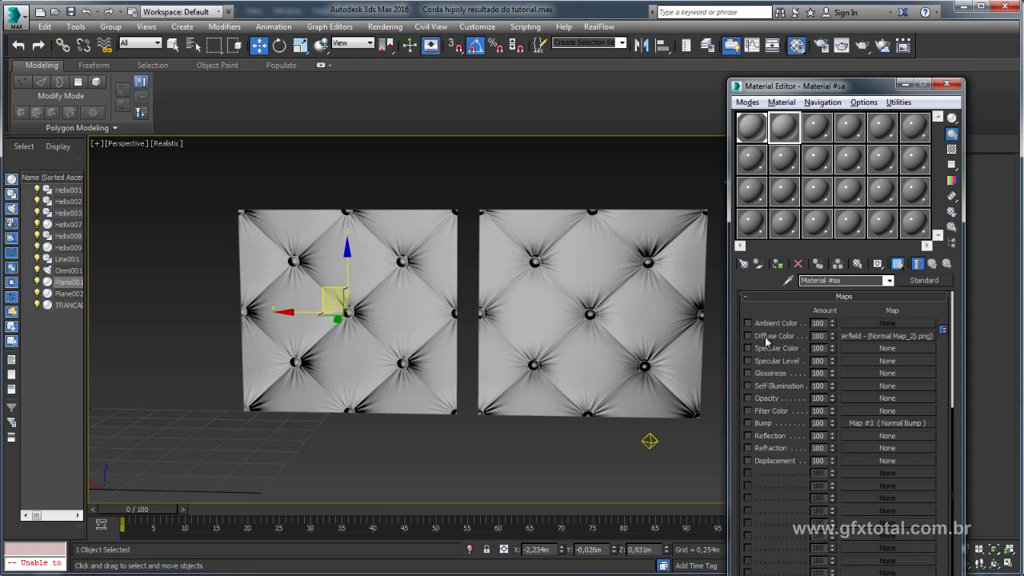
Apply Material #sa to the left plane with its Diffuse Color normal map turned on.
drag(782, 124, 359, 320)
alt+middle_drag(544, 352, 508, 355)
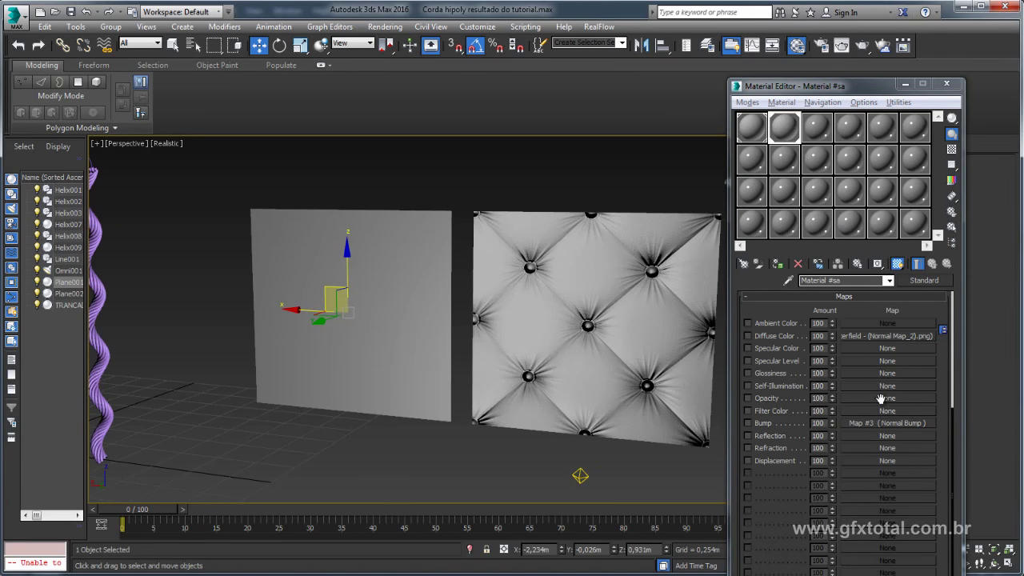
drag(884, 426, 880, 336)
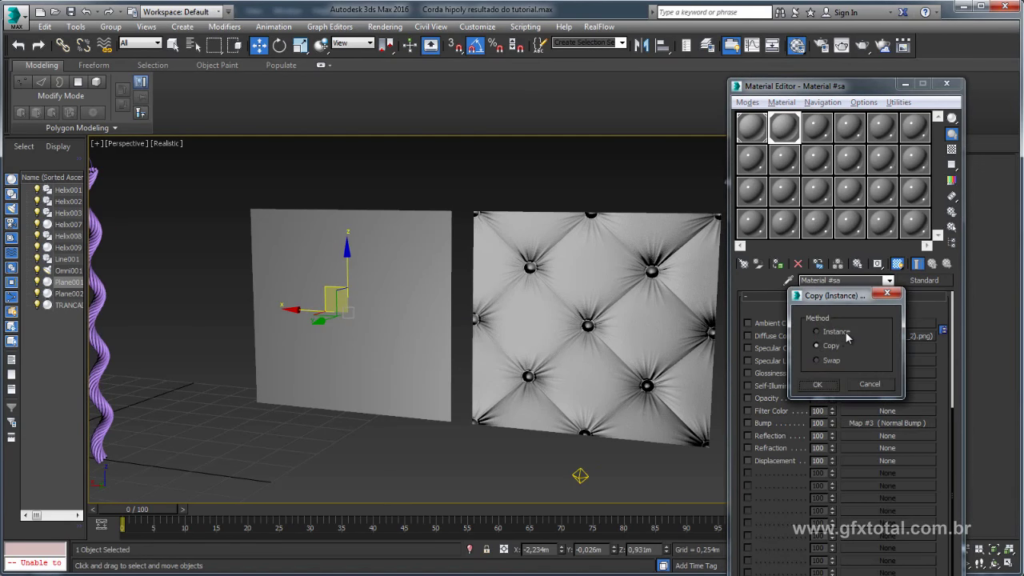
click(870, 384)
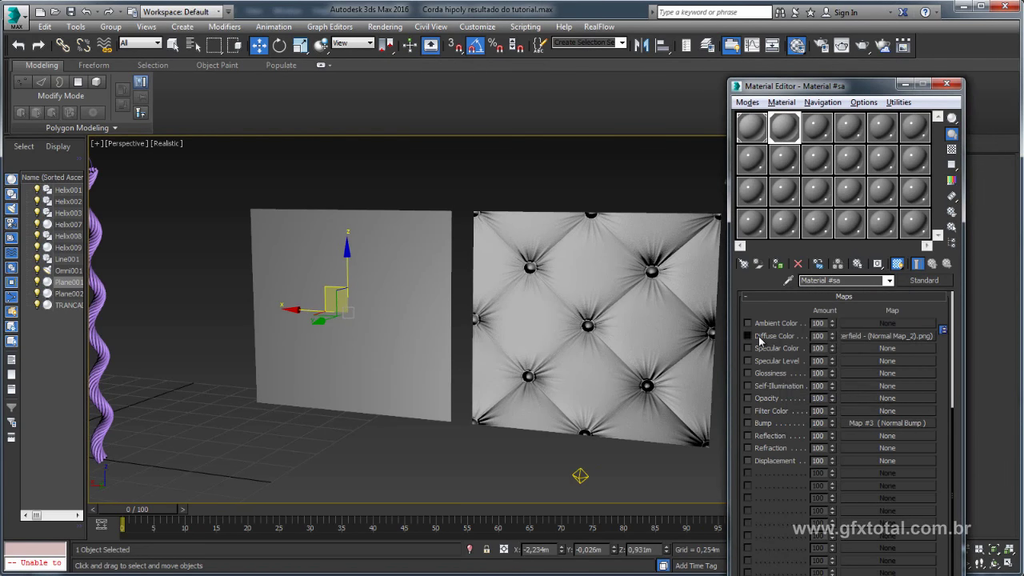
click(747, 335)
click(867, 337)
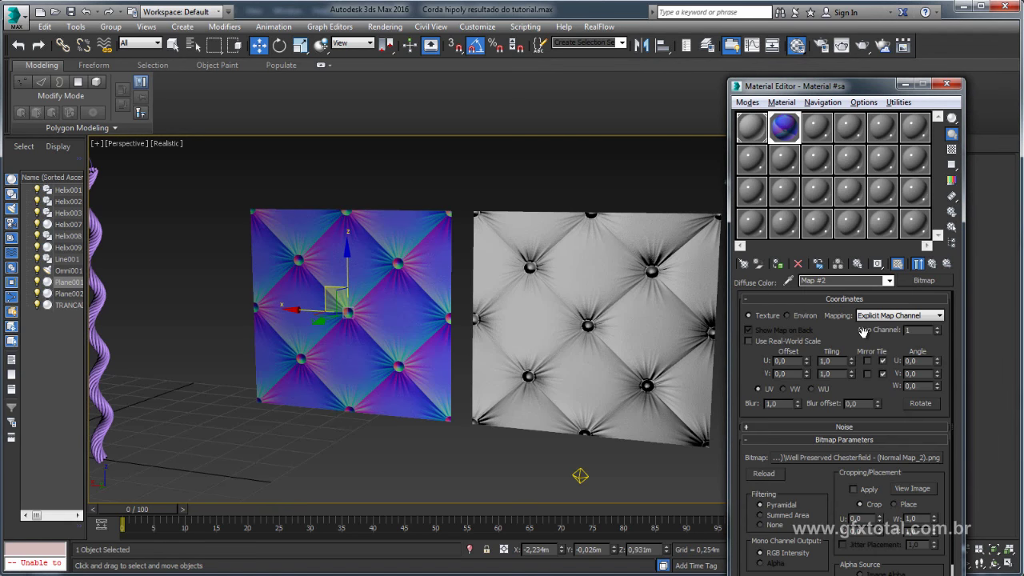
Wrap the diffuse in Color Correction at Saturation -100 and move Omni001 up-left.
click(928, 282)
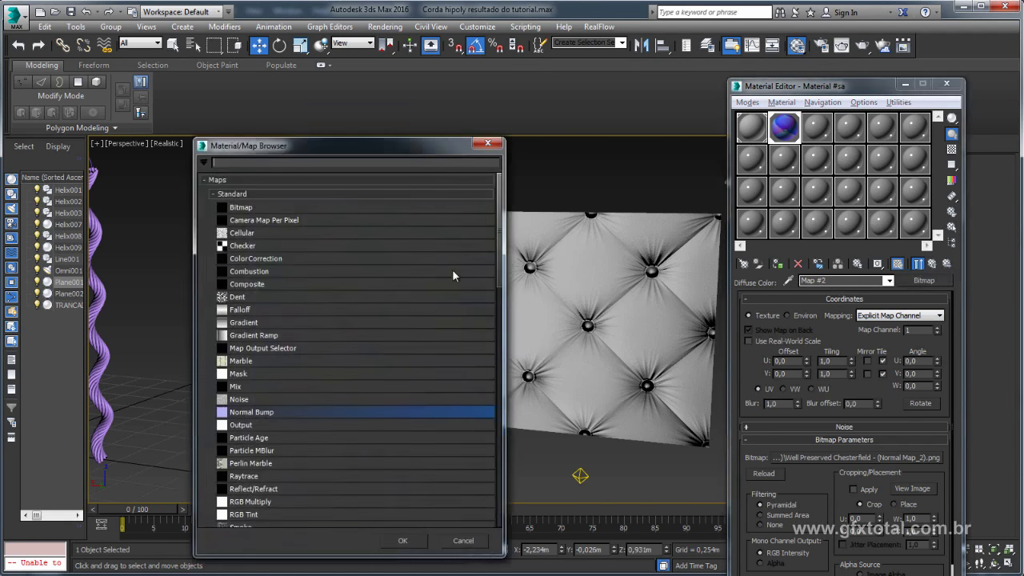
double_click(263, 260)
click(816, 375)
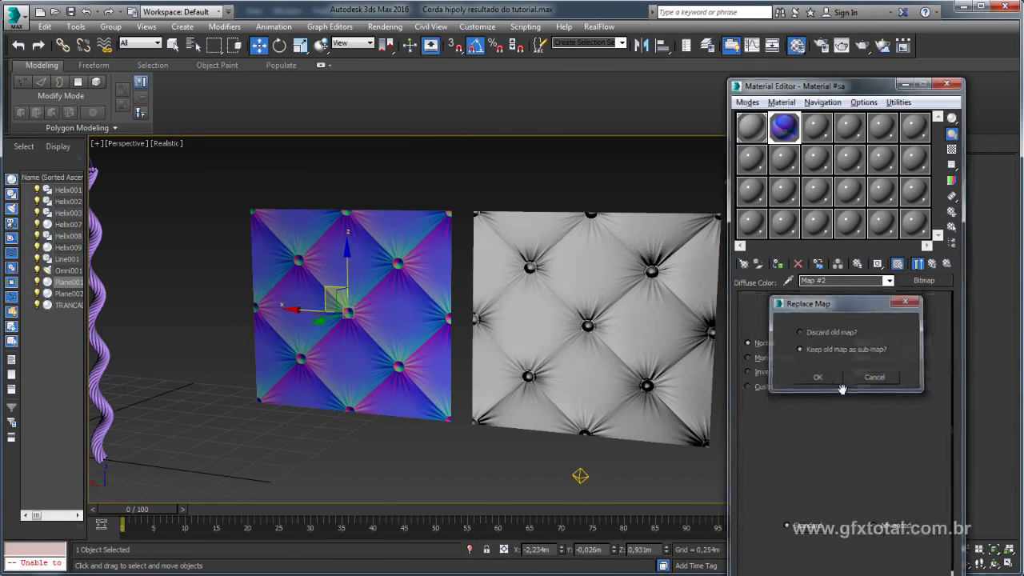
drag(844, 477, 749, 472)
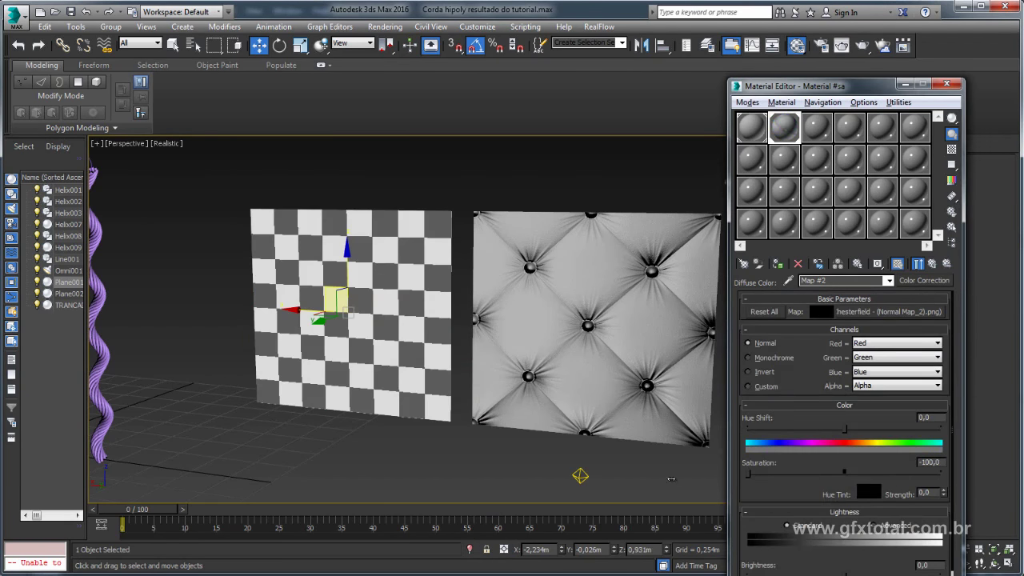
middle_drag(565, 448, 517, 406)
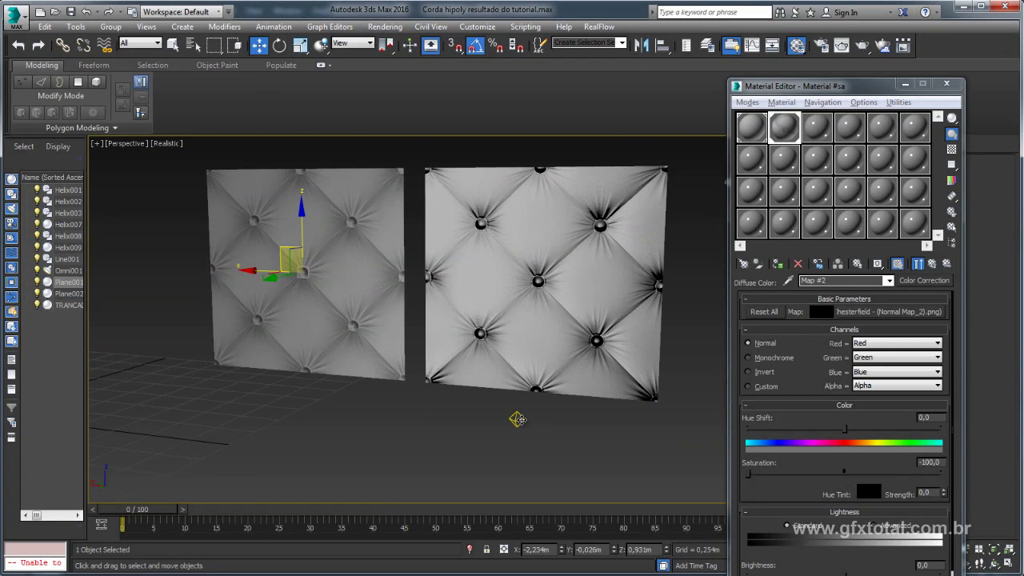
click(517, 419)
mouse_move(518, 419)
mouse_down()
mouse_move(281, 172)
mouse_move(710, 185)
mouse_move(327, 157)
mouse_move(268, 284)
mouse_move(573, 390)
mouse_move(128, 293)
mouse_move(320, 344)
mouse_move(478, 340)
mouse_up()
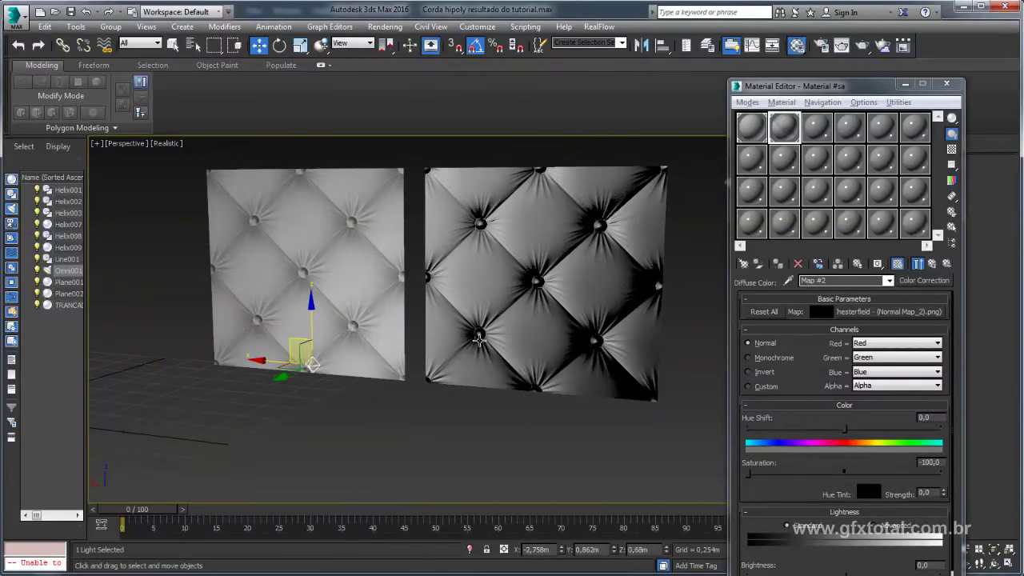
Select the wavy rope Helix009 and close the Material Editor.
scroll(478, 340, down, 3)
scroll(424, 355, down, 3)
scroll(425, 354, down, 2)
scroll(431, 333, up, 2)
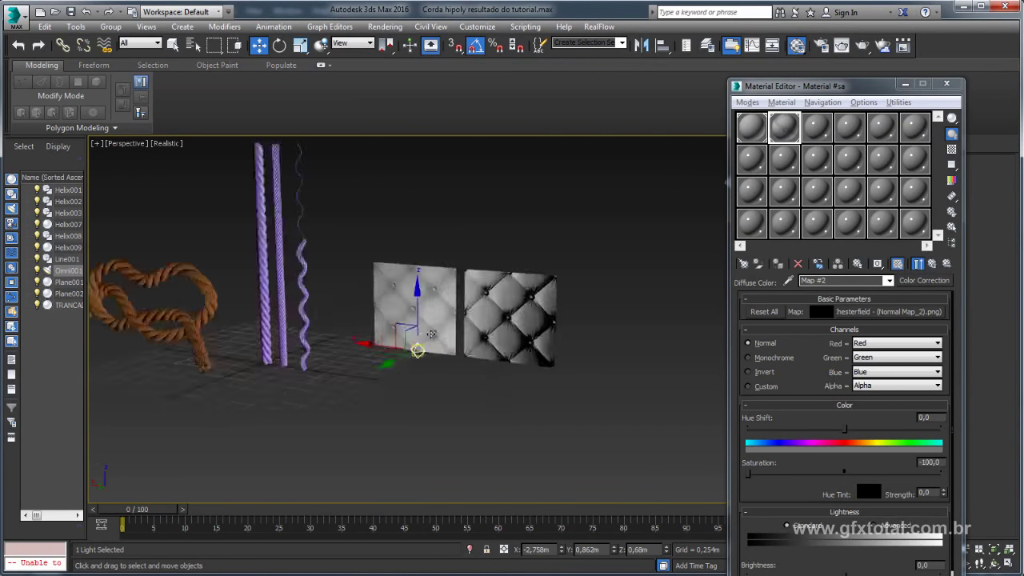
scroll(431, 334, up, 3)
scroll(447, 242, down, 3)
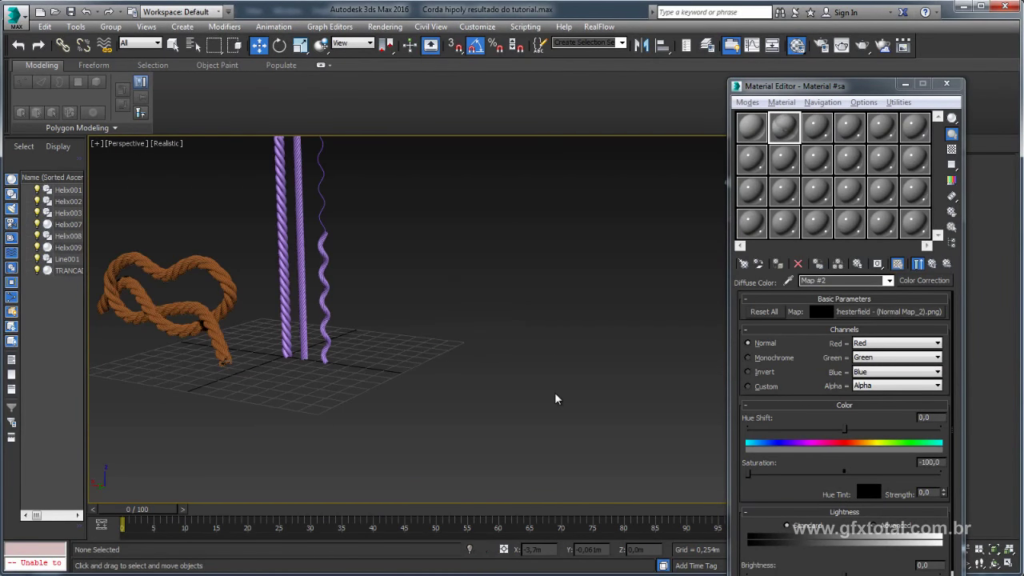
scroll(460, 336, up, 3)
scroll(439, 331, up, 3)
click(392, 301)
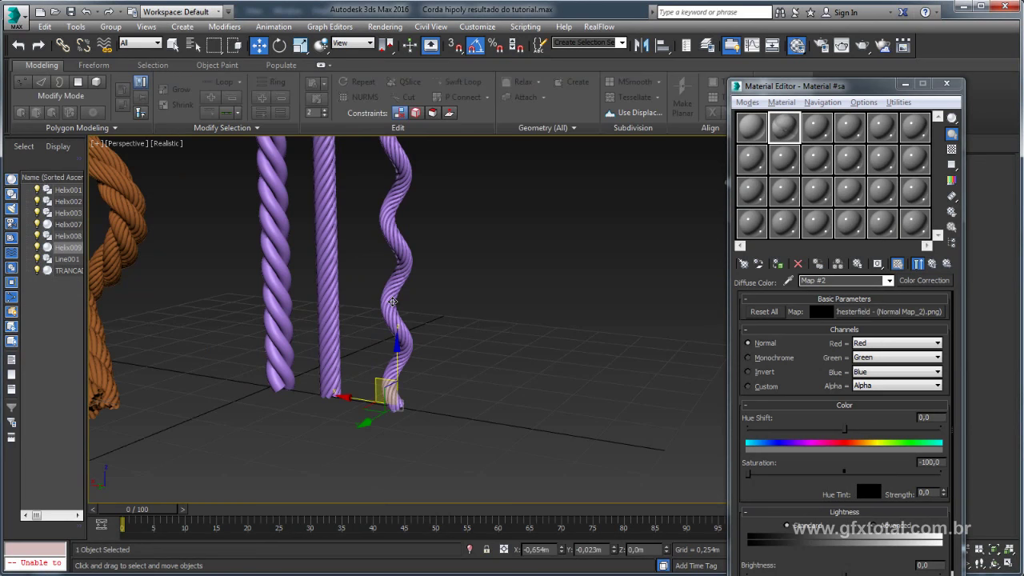
alt+middle_drag(392, 301, 448, 304)
click(905, 83)
Orbit and zoom the Perspective view to a steep angle over the helix ropes.
mouse_move(729, 208)
alt+middle_down()
mouse_move(648, 346)
mouse_move(618, 329)
alt+middle_up()
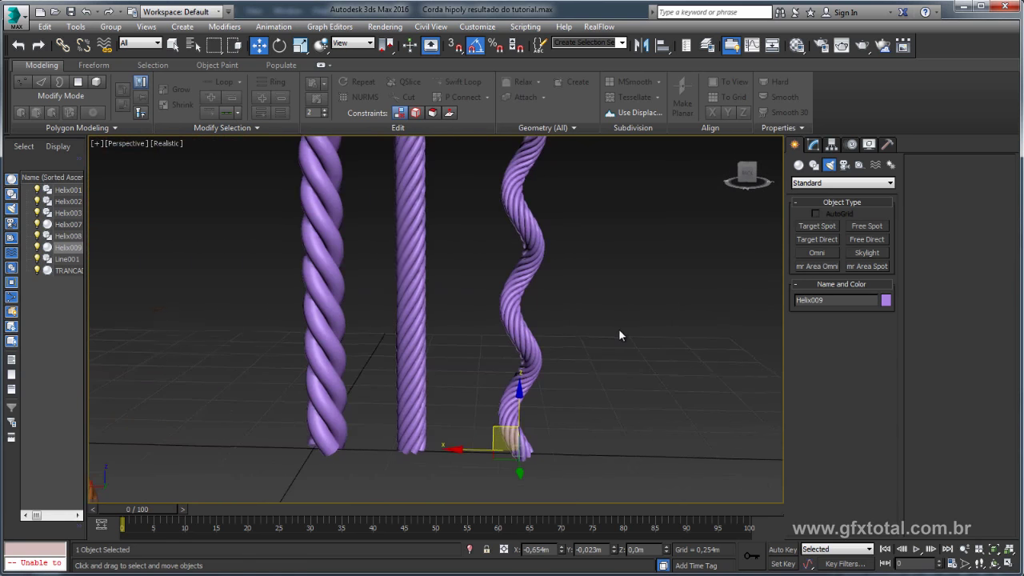
scroll(618, 329, up, 2)
scroll(520, 204, down, 2)
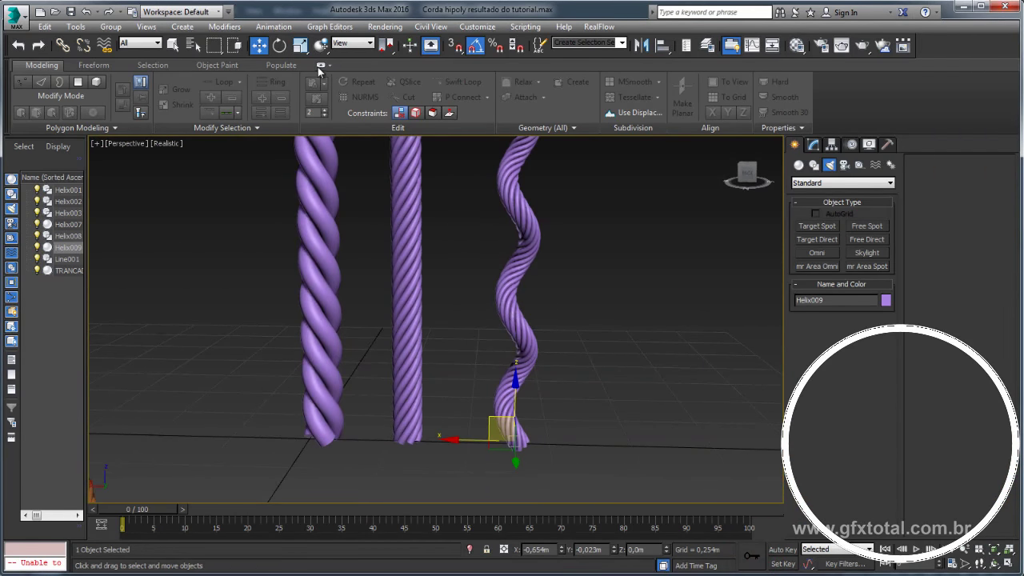
mouse_move(643, 341)
alt+middle_down()
mouse_move(568, 346)
mouse_move(583, 321)
mouse_move(539, 386)
alt+middle_up()
mouse_move(553, 461)
alt+middle_down()
mouse_move(597, 342)
mouse_move(628, 183)
mouse_move(572, 292)
alt+middle_up()
scroll(572, 298, up, 3)
scroll(578, 258, up, 3)
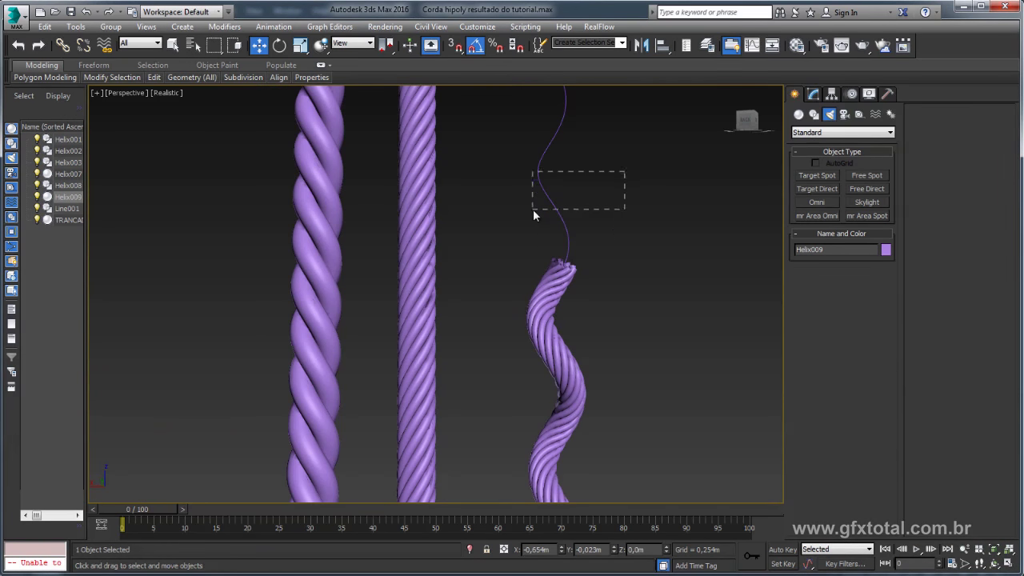
Select the Helix008 spline and enable it in both Viewport and Renderer.
drag(534, 216, 534, 215)
mouse_move(620, 257)
alt+middle_down()
mouse_move(611, 288)
mouse_move(640, 264)
alt+middle_up()
click(812, 94)
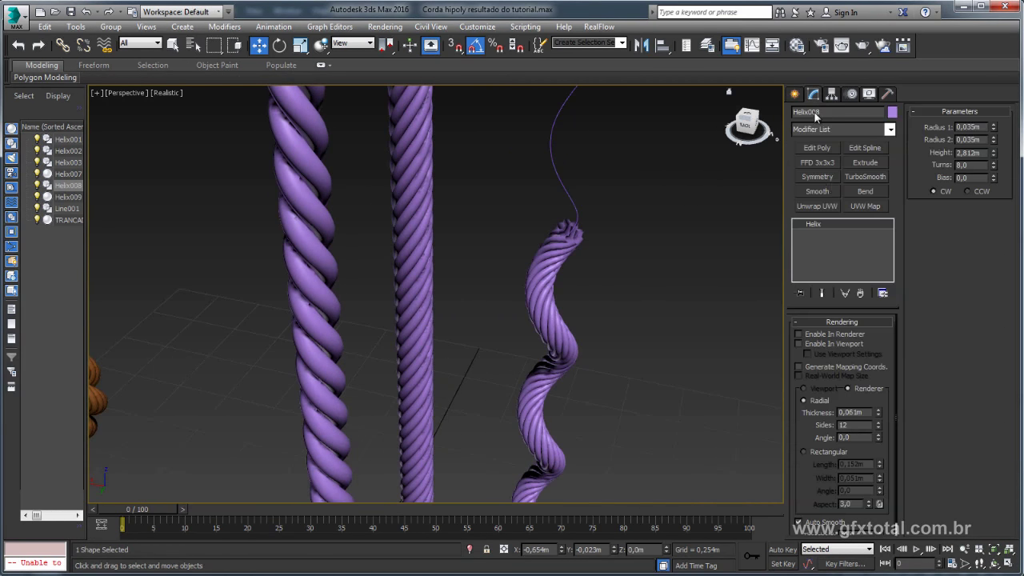
click(810, 343)
click(798, 334)
Turn on Edged Faces in a level front-on view of the helixes.
alt+middle_drag(752, 312, 613, 240)
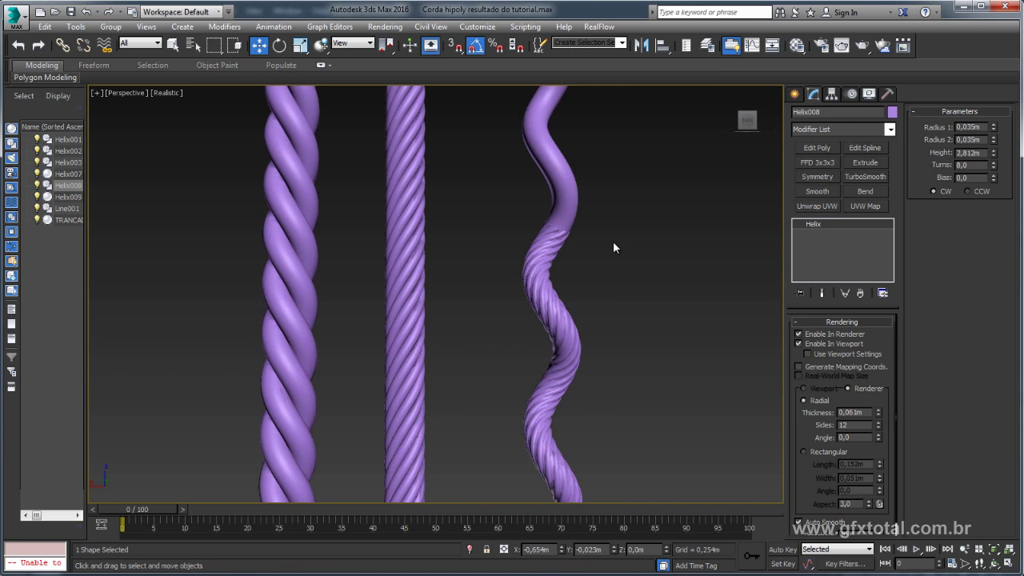
key(F4)
scroll(578, 239, up, 3)
scroll(578, 240, up, 2)
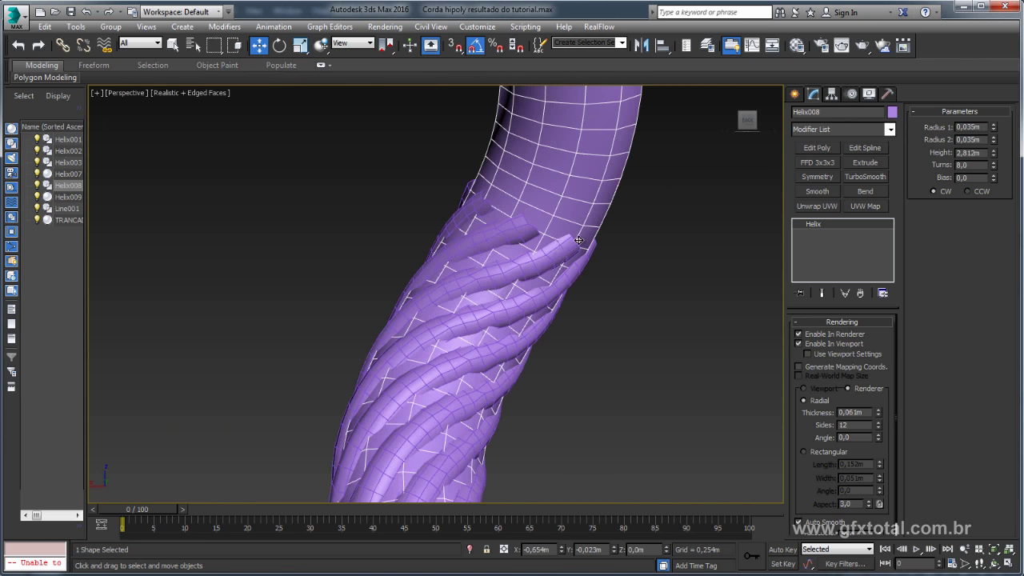
Select the wavy rope Helix009 and drag it up on Z to 1.946 m.
click(558, 249)
scroll(558, 249, down, 5)
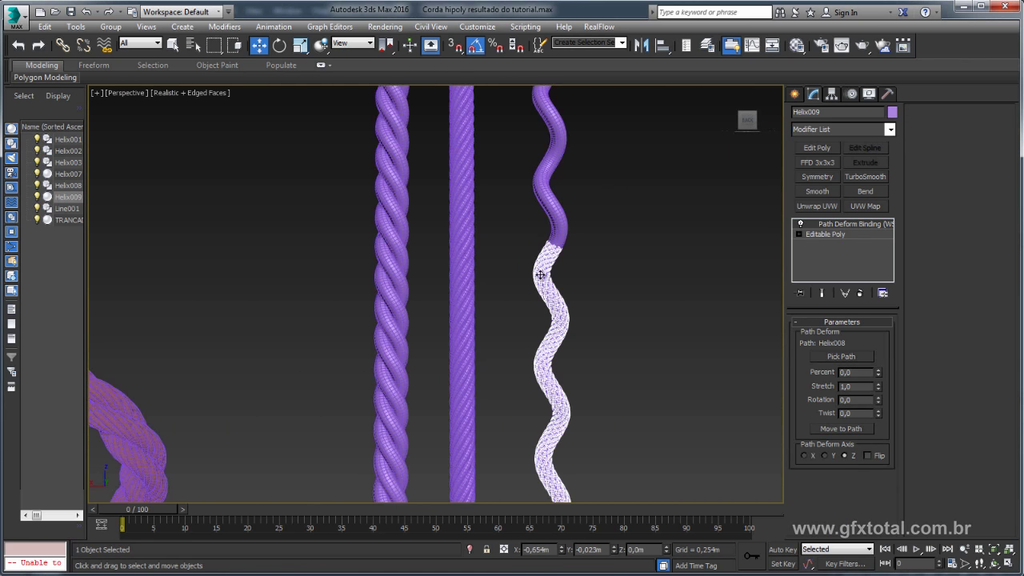
scroll(552, 193, down, 1)
scroll(592, 237, down, 4)
scroll(599, 276, up, 2)
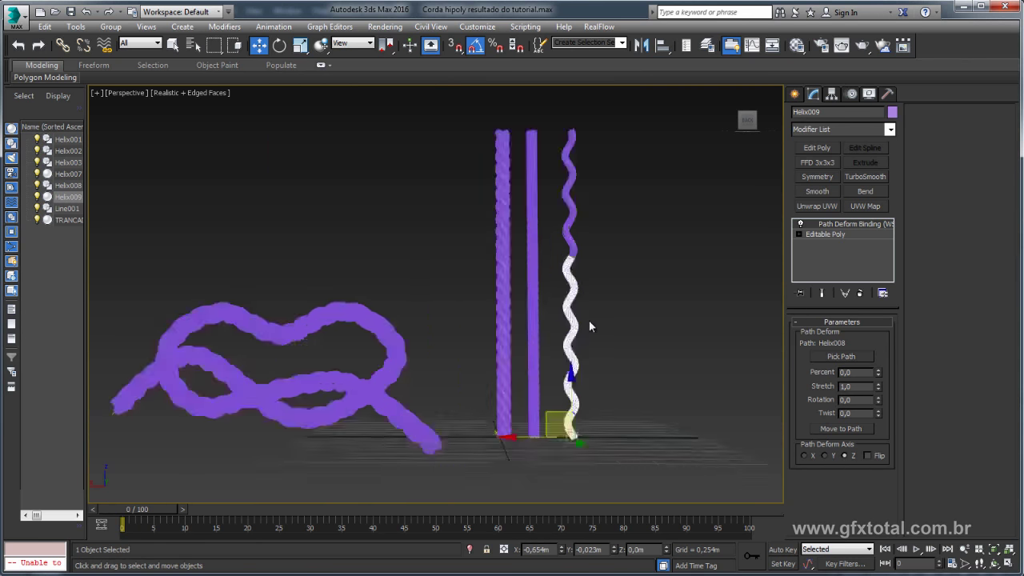
scroll(589, 320, up, 2)
scroll(576, 276, down, 2)
scroll(575, 279, down, 1)
scroll(569, 276, down, 1)
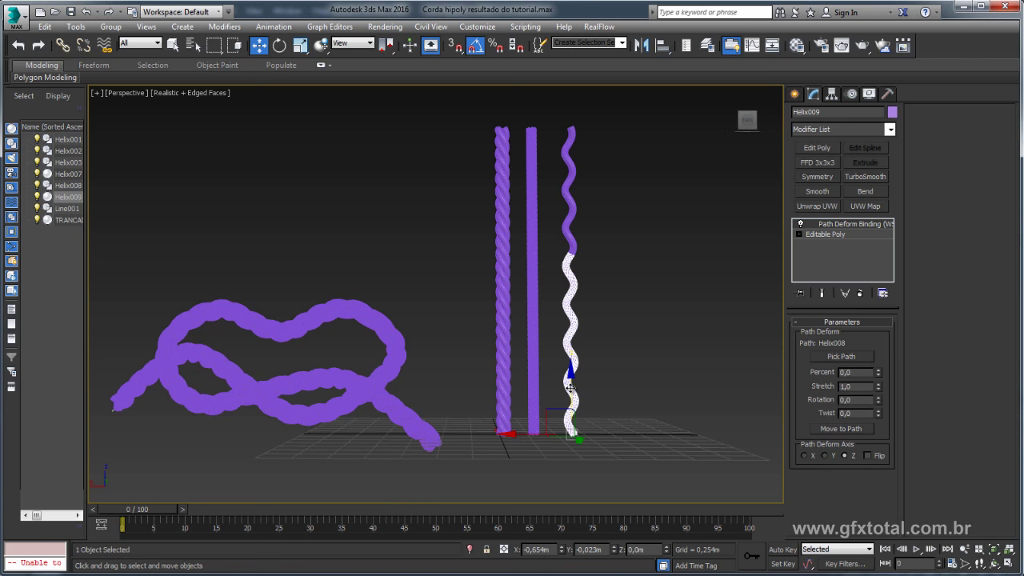
drag(570, 387, 571, 178)
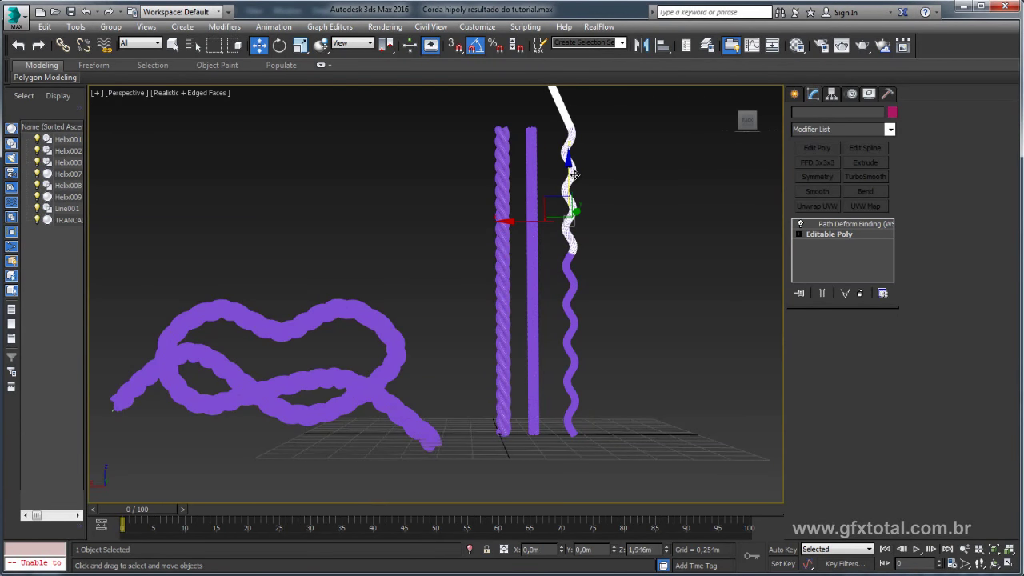
Confirm the raised clone as an independent Copy named Helix010.
shift+drag(570, 178, 571, 171)
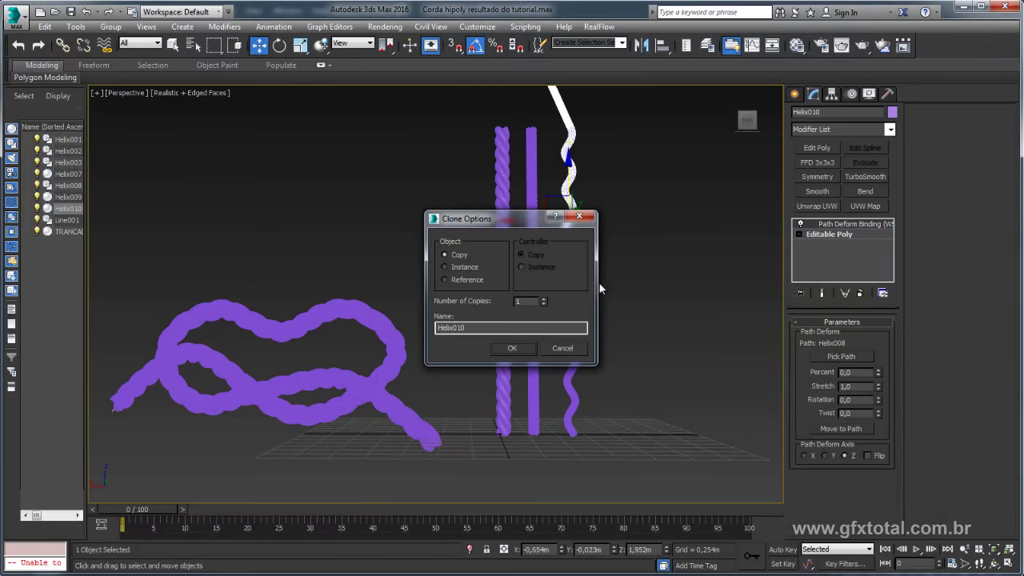
click(513, 348)
scroll(579, 244, up, 4)
scroll(579, 244, up, 6)
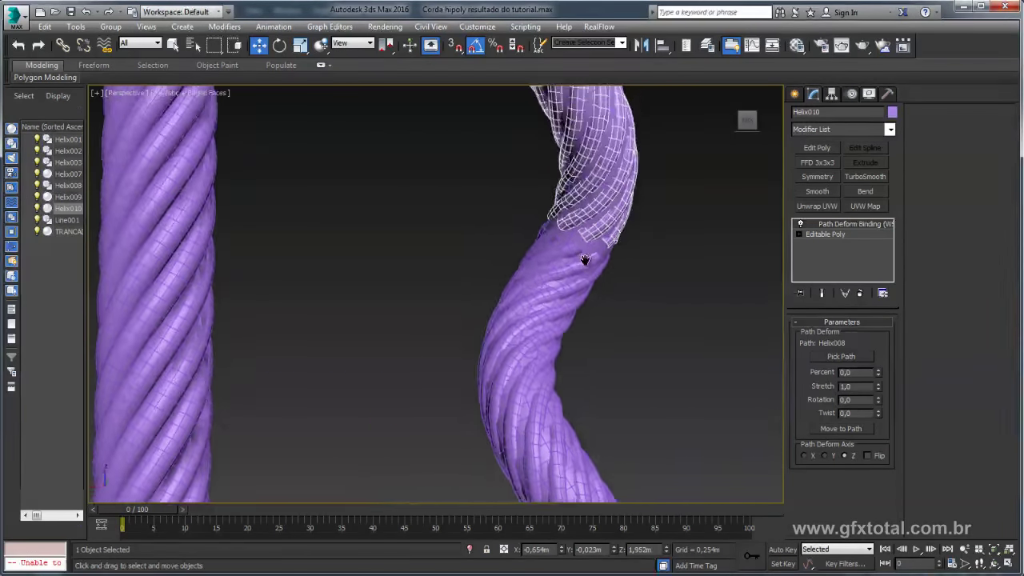
scroll(585, 260, up, 3)
Position Helix010 so it continues the rope along the Helix008 spline.
drag(590, 256, 600, 262)
scroll(601, 265, down, 10)
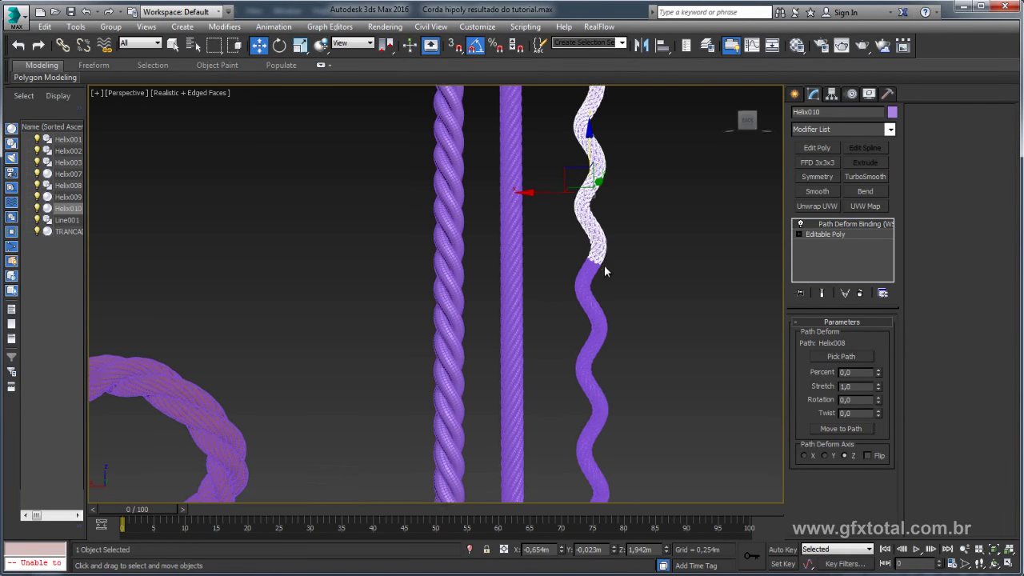
scroll(605, 276, up, 3)
scroll(602, 260, up, 5)
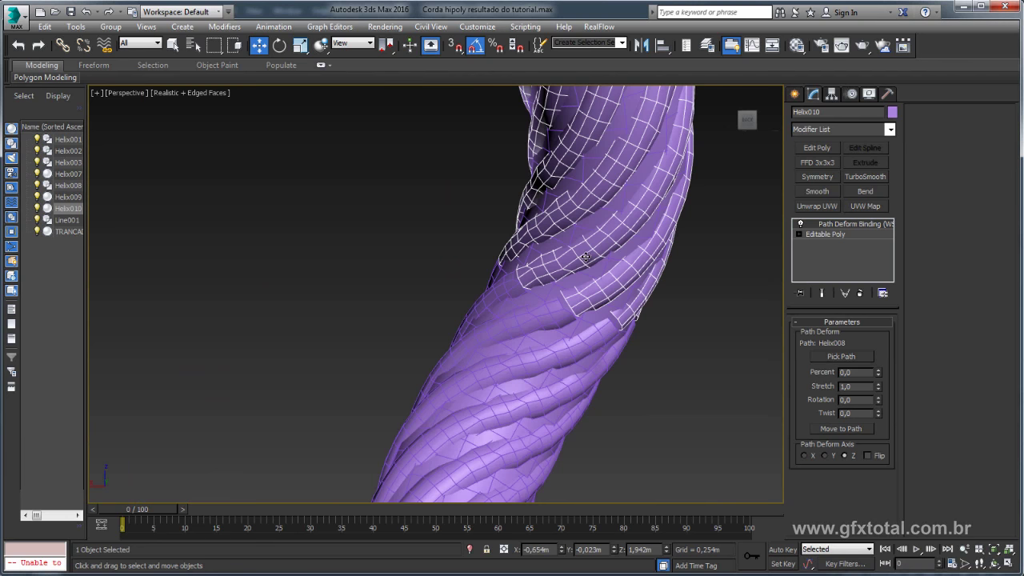
scroll(584, 258, down, 6)
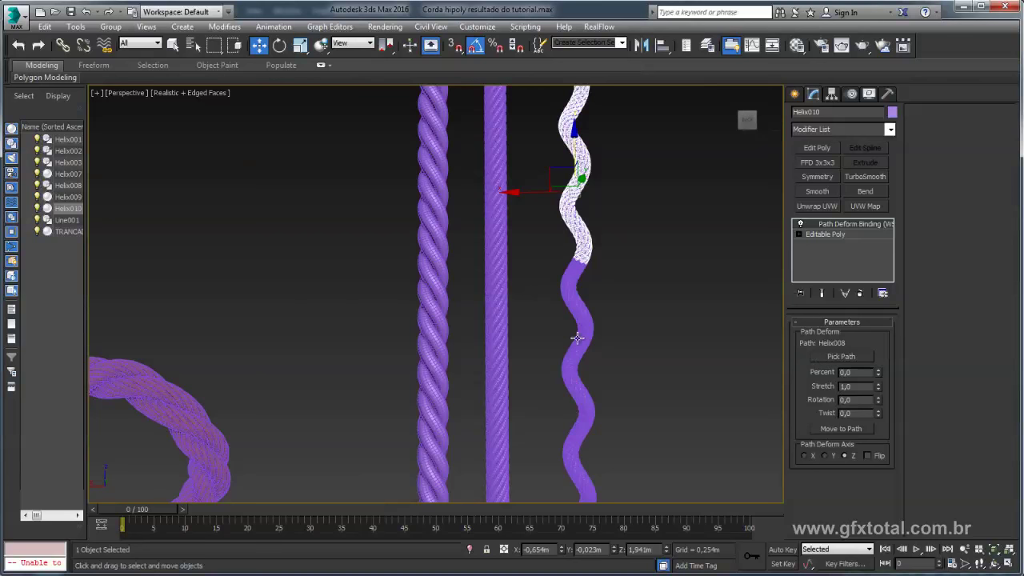
alt+middle_drag(524, 408, 577, 280)
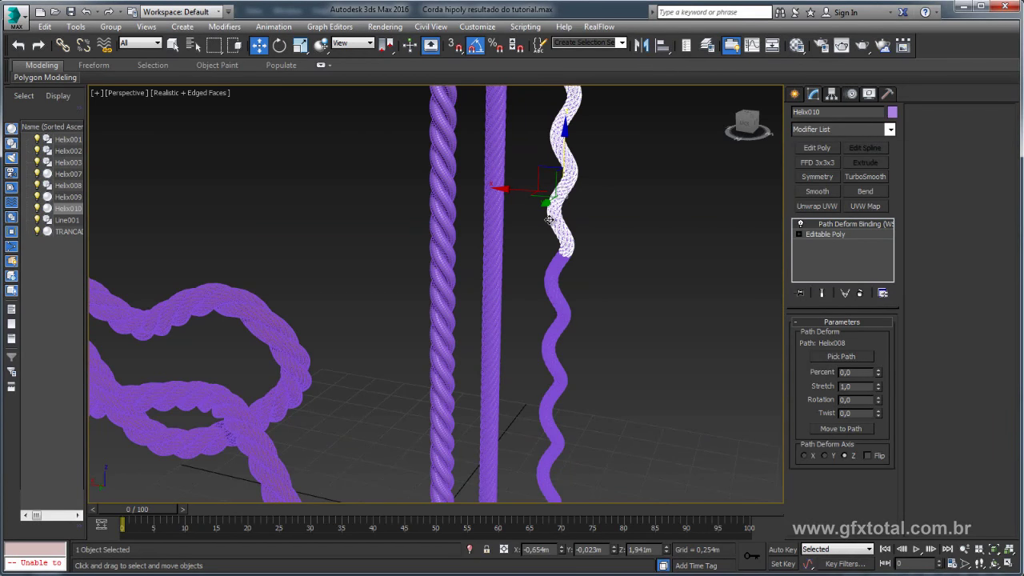
scroll(573, 264, up, 2)
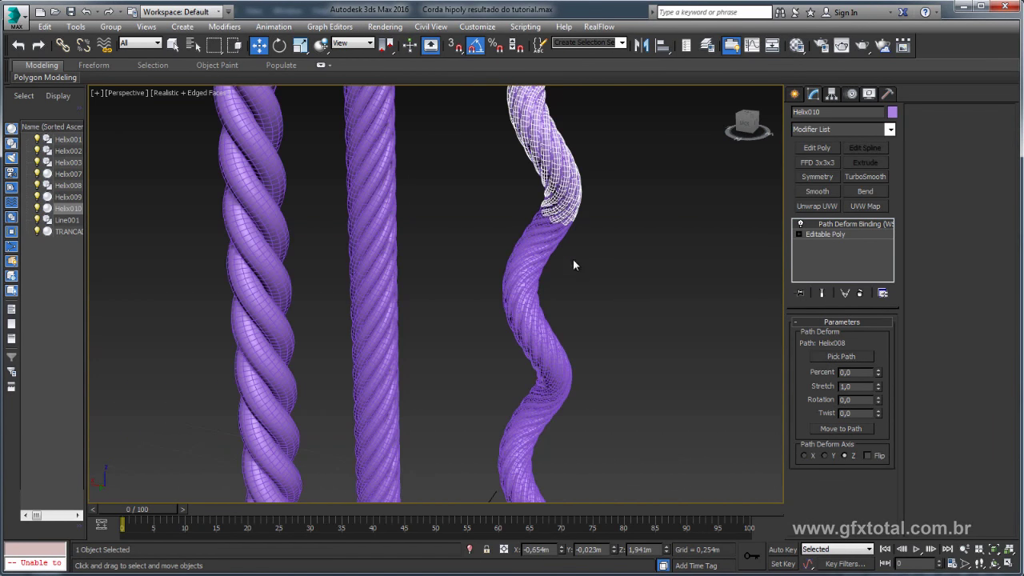
scroll(570, 240, up, 3)
scroll(564, 212, up, 3)
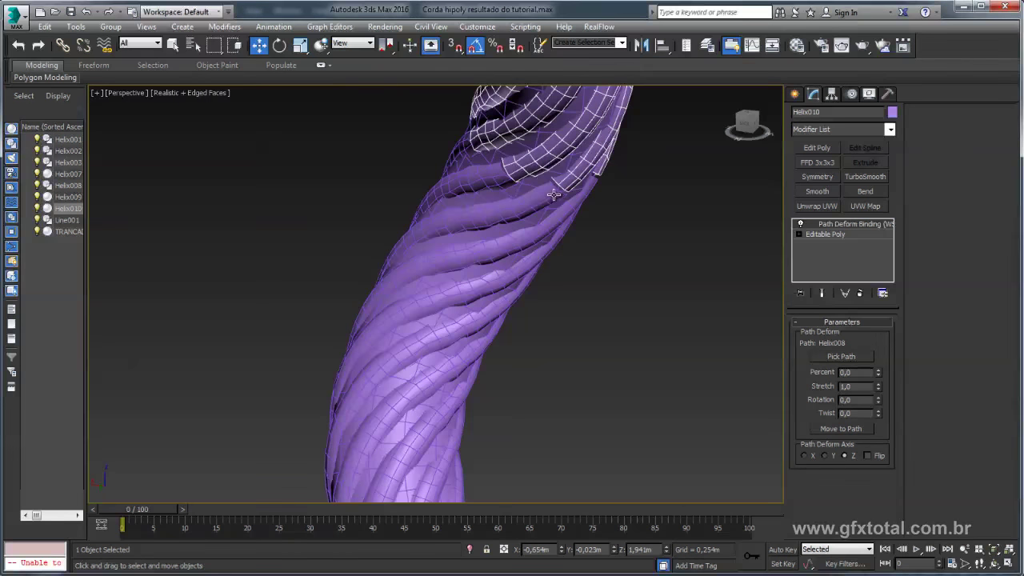
Collapse the Path Deform Binding on Helix010 and Helix009 into Editable Poly.
click(832, 226)
right_click(831, 225)
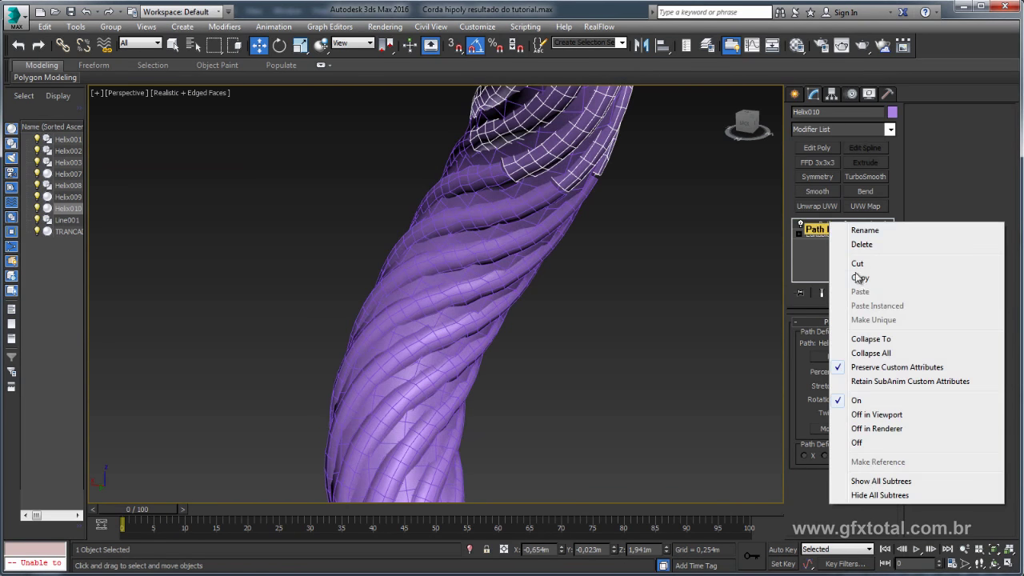
click(832, 334)
click(521, 197)
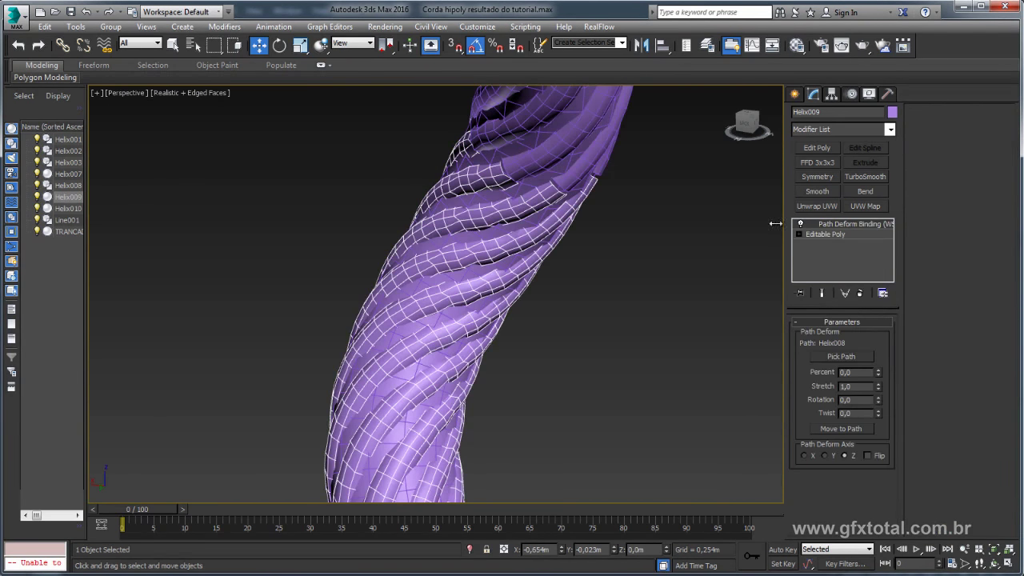
right_click(824, 224)
click(872, 340)
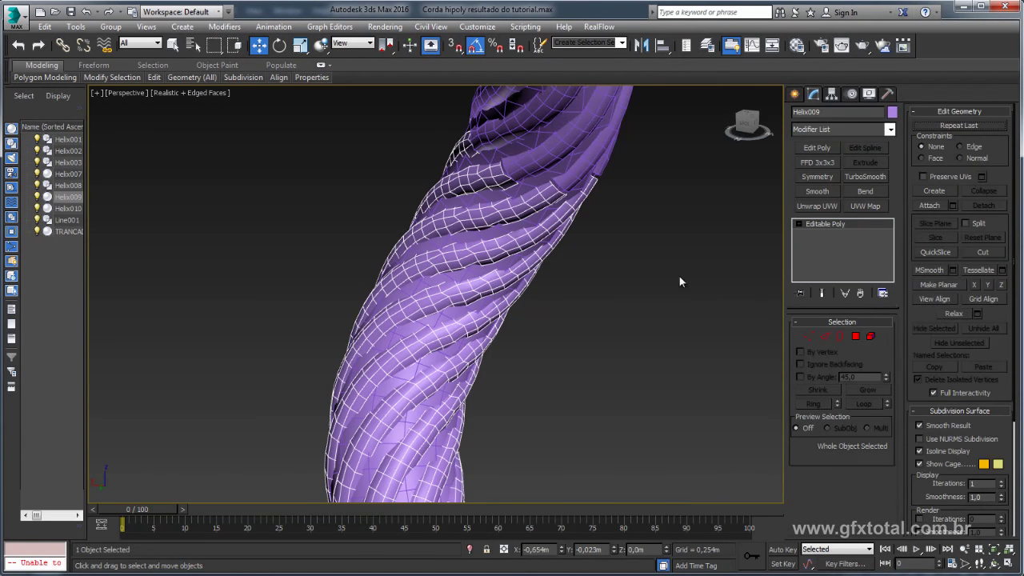
Attach Helix010 to Helix009 so both rope pieces form one mesh.
click(931, 206)
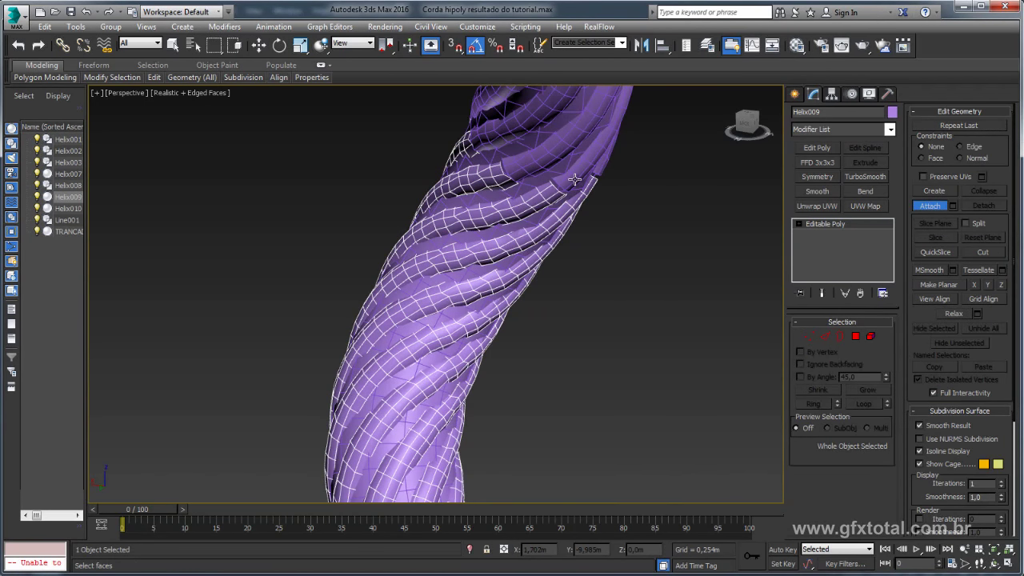
scroll(666, 180, down, 5)
scroll(693, 251, down, 3)
mouse_move(693, 250)
middle_down()
mouse_move(573, 284)
mouse_move(556, 312)
middle_up()
right_click(592, 266)
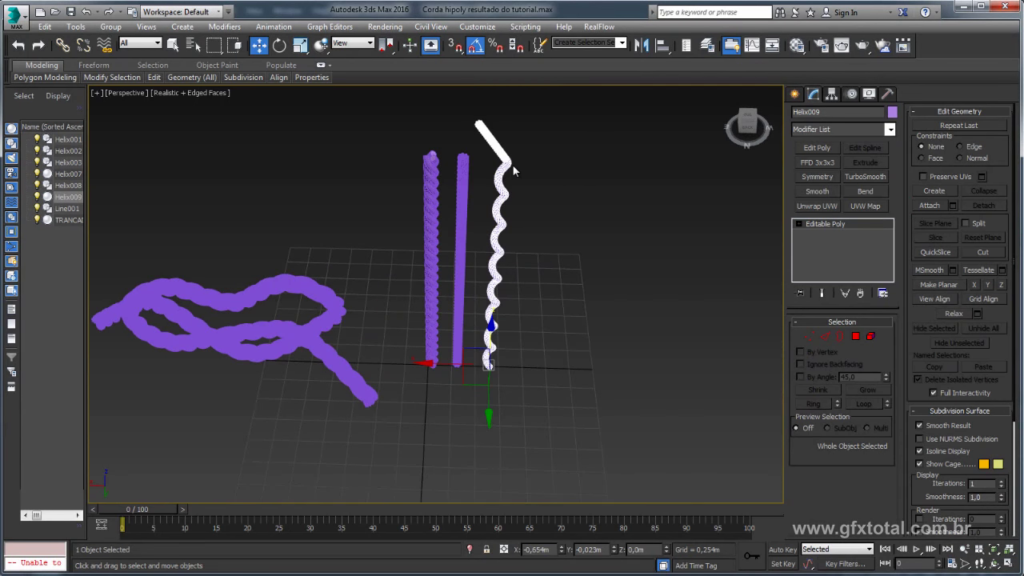
scroll(512, 164, up, 2)
scroll(509, 117, up, 1)
scroll(504, 176, up, 5)
scroll(490, 239, up, 5)
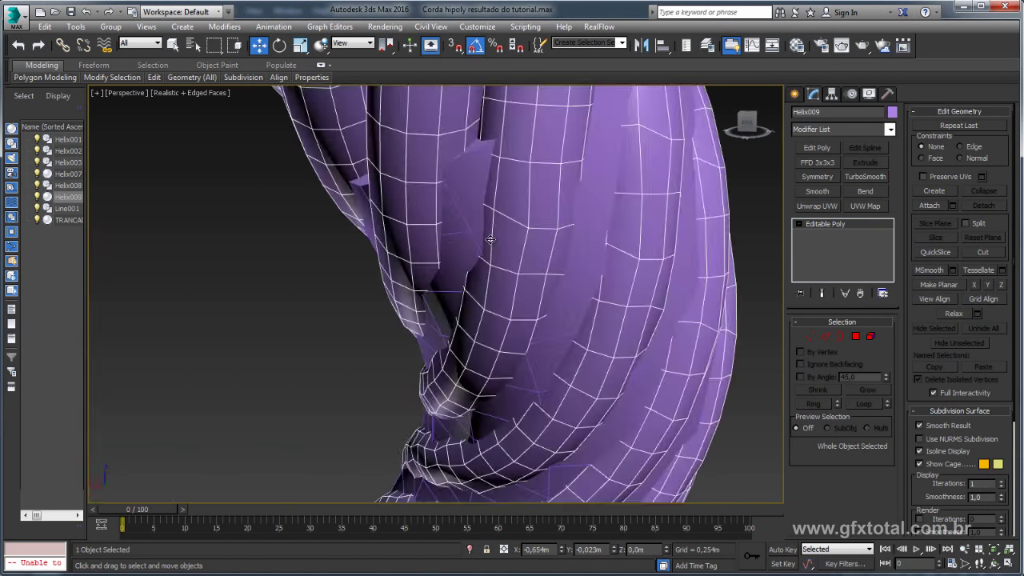
scroll(490, 240, down, 5)
scroll(478, 214, down, 1)
scroll(475, 228, up, 2)
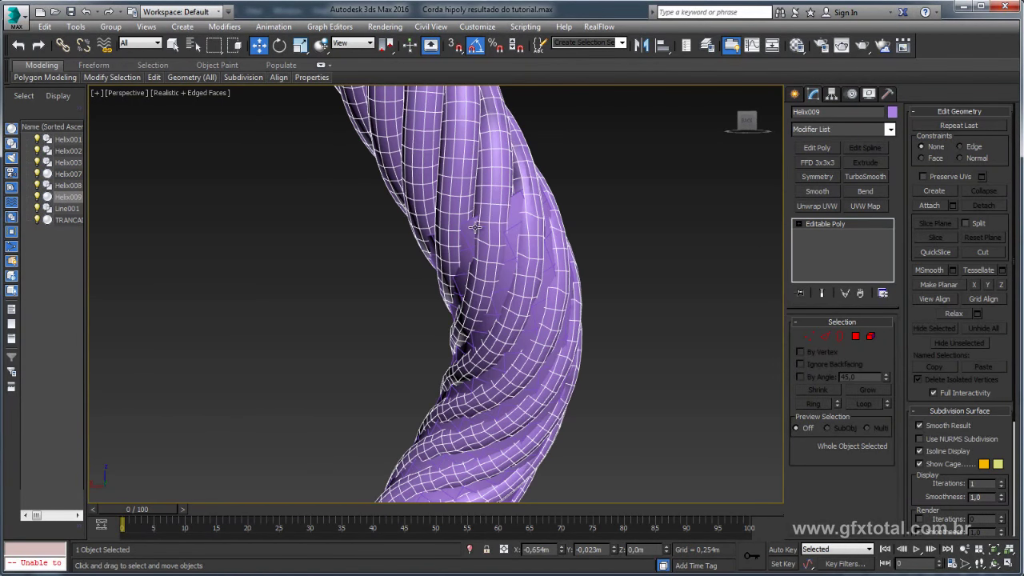
scroll(488, 232, down, 1)
scroll(491, 249, down, 4)
Select the open borders at the rope's top and convert them to a polygon selection.
middle_drag(491, 249, 533, 280)
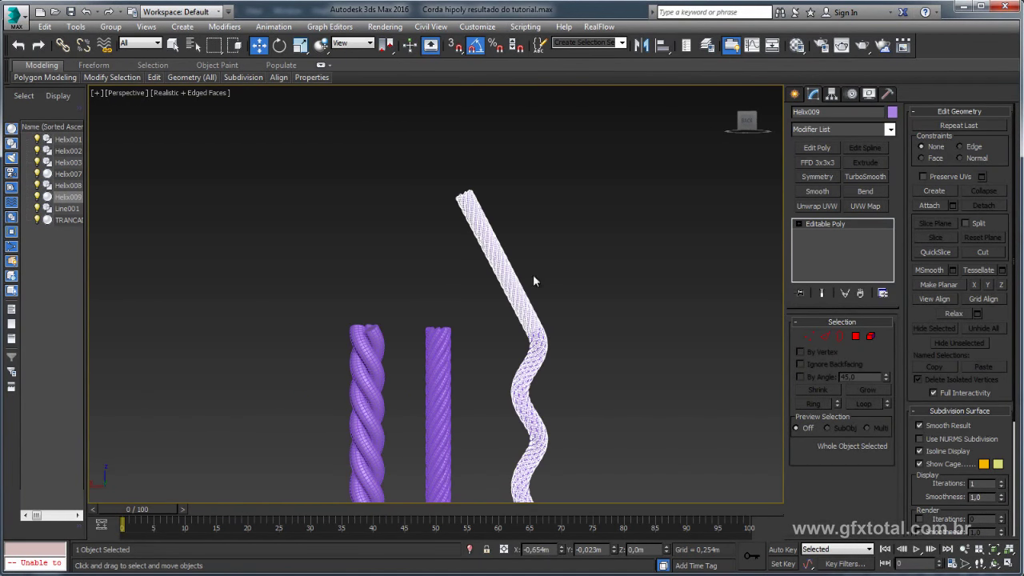
click(840, 336)
drag(542, 165, 436, 210)
scroll(468, 200, up, 5)
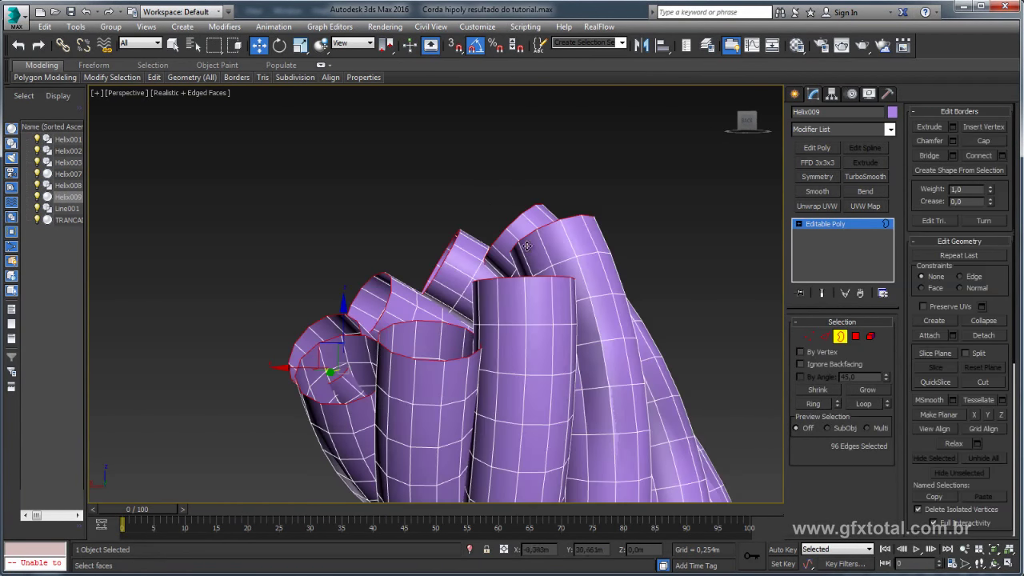
alt+middle_drag(480, 240, 548, 290)
ctrl+click(855, 336)
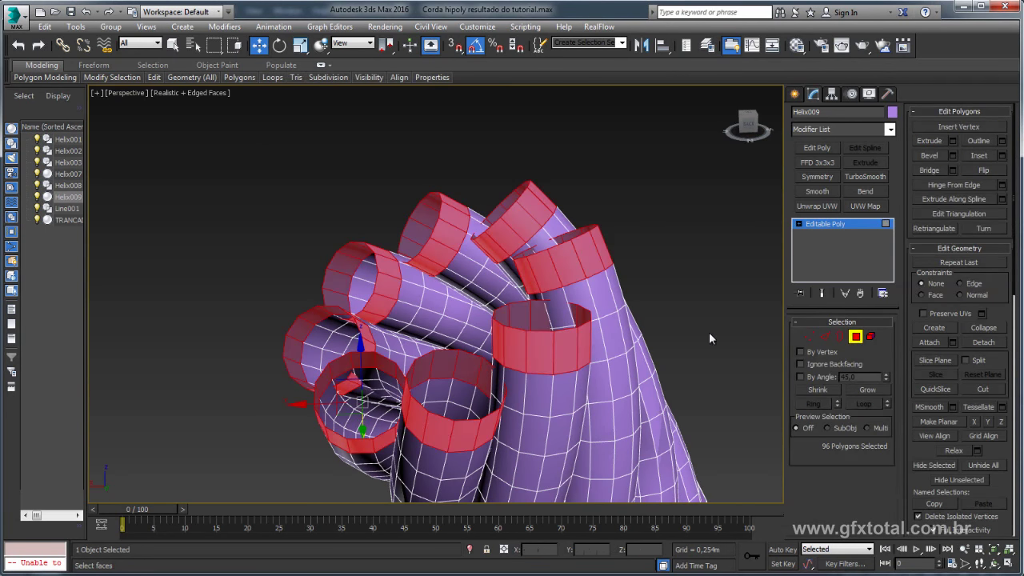
mouse_move(709, 332)
alt+middle_down()
mouse_move(681, 316)
mouse_move(685, 277)
mouse_move(693, 301)
alt+middle_up()
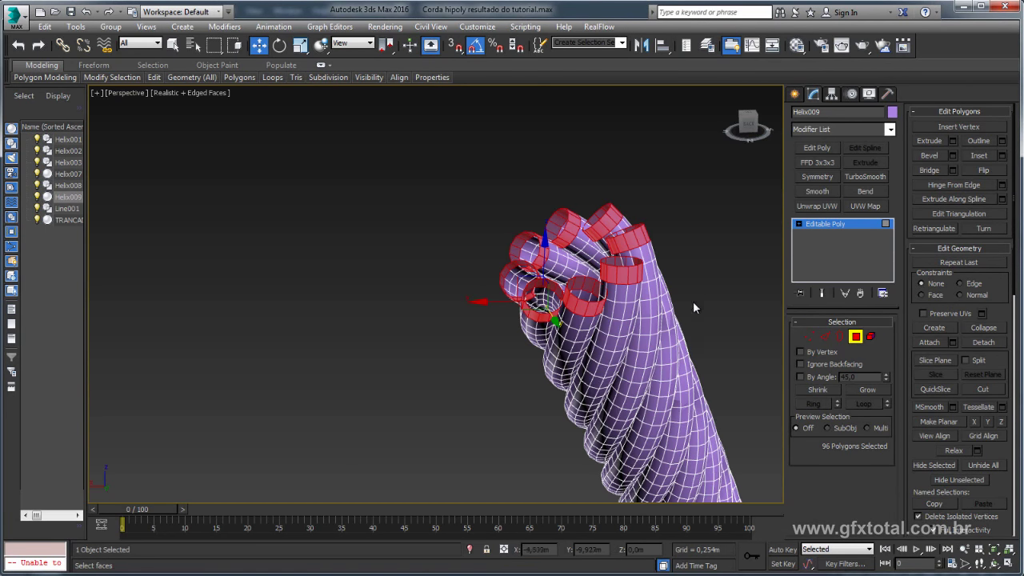
scroll(621, 229, down, 3)
scroll(633, 269, down, 3)
alt+middle_drag(634, 269, 569, 265)
scroll(618, 272, down, 3)
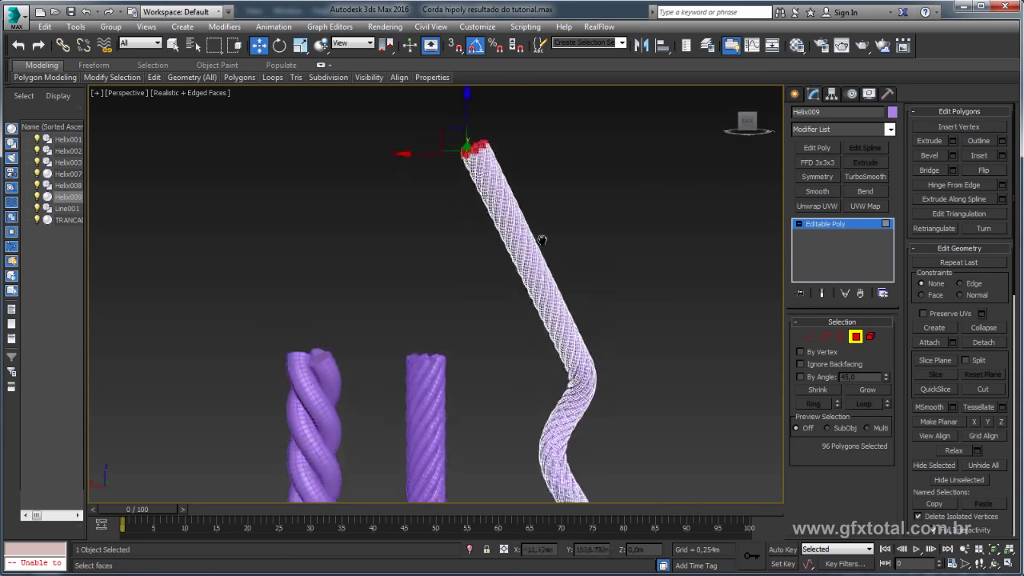
Grow the polygon selection eight times down to the bend and delete it.
click(867, 390)
click(867, 390)
click(867, 390)
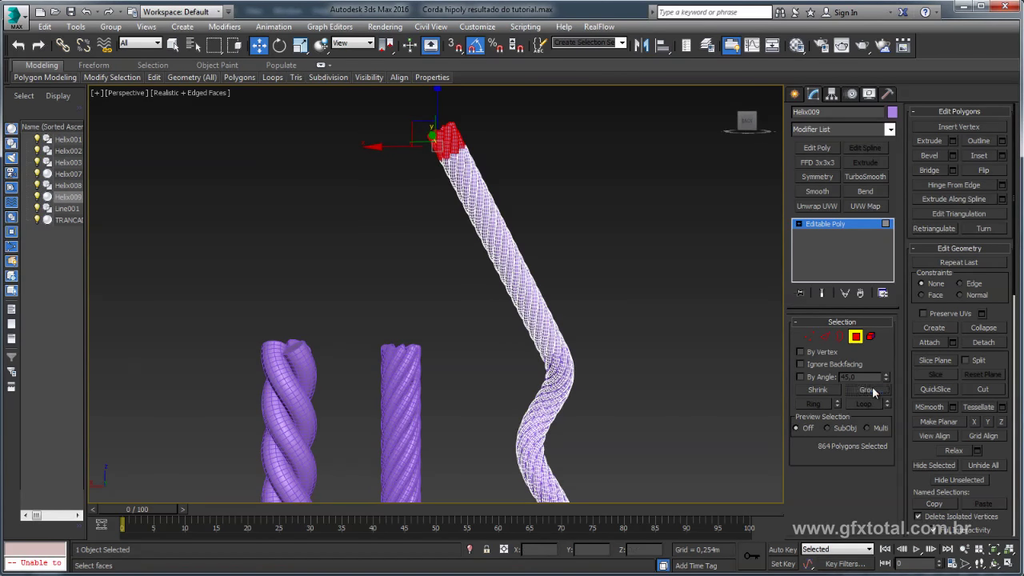
click(867, 389)
click(872, 390)
click(871, 389)
click(871, 389)
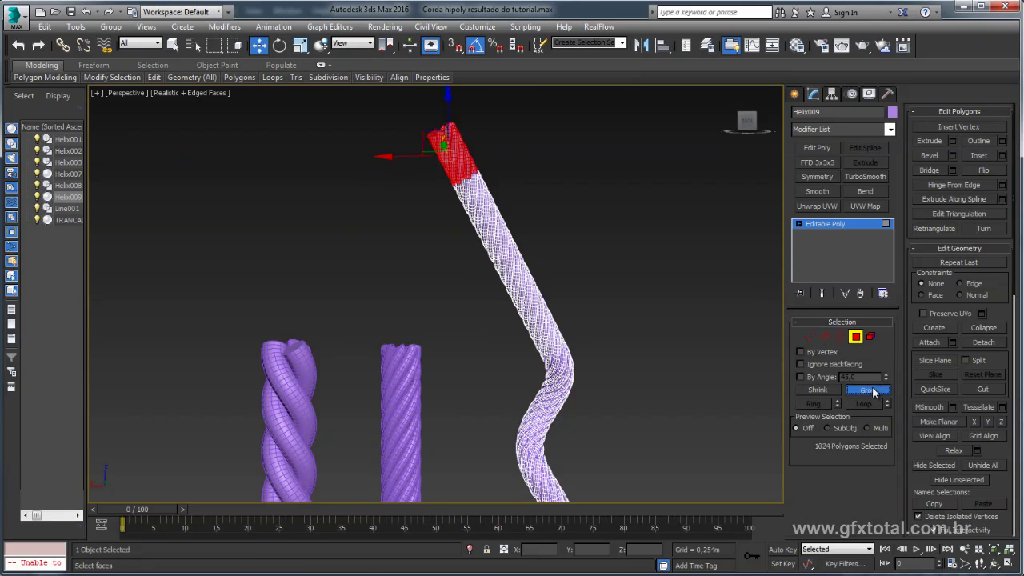
click(871, 389)
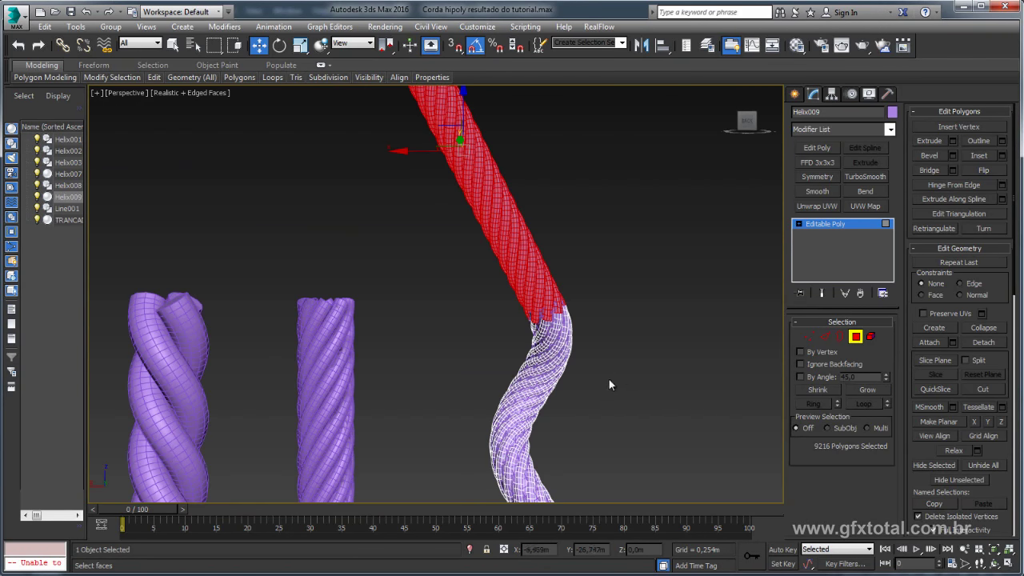
scroll(609, 385, up, 3)
scroll(629, 376, up, 3)
middle_drag(541, 304, 625, 363)
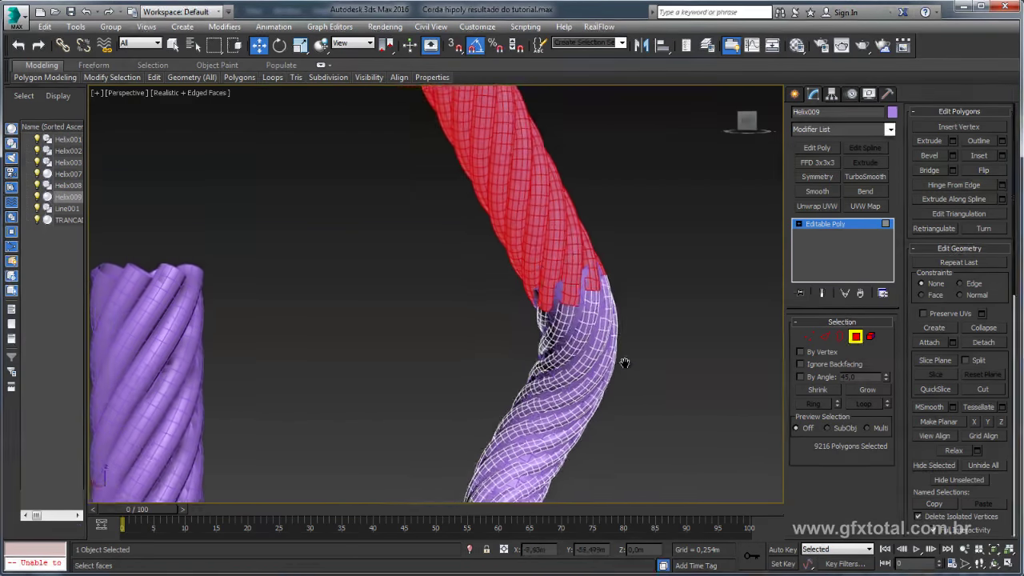
key(Delete)
scroll(625, 329, down, 4)
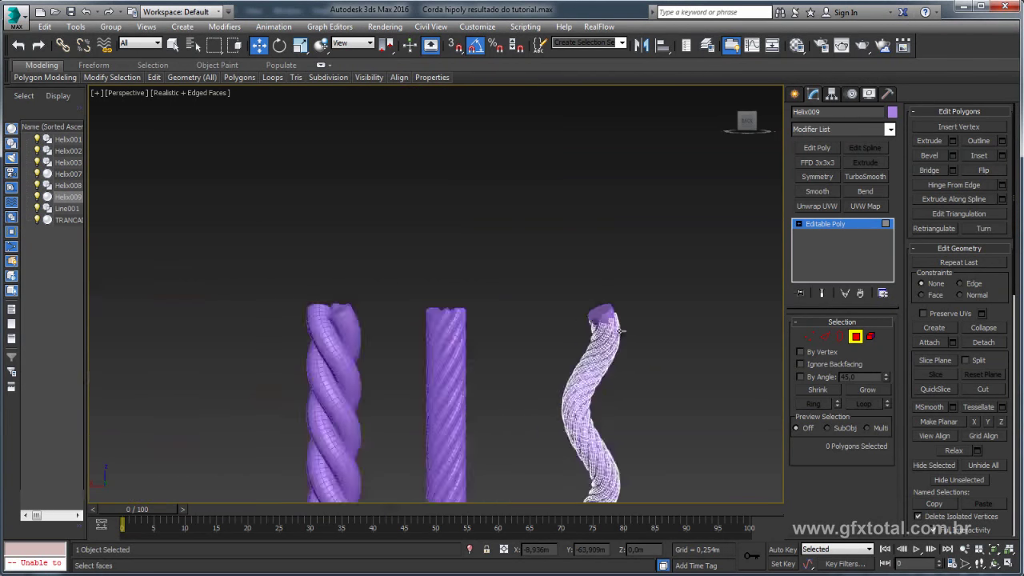
scroll(632, 340, down, 4)
Move the high-poly rope beside the thin helix and rename it hypoly.
key(4)
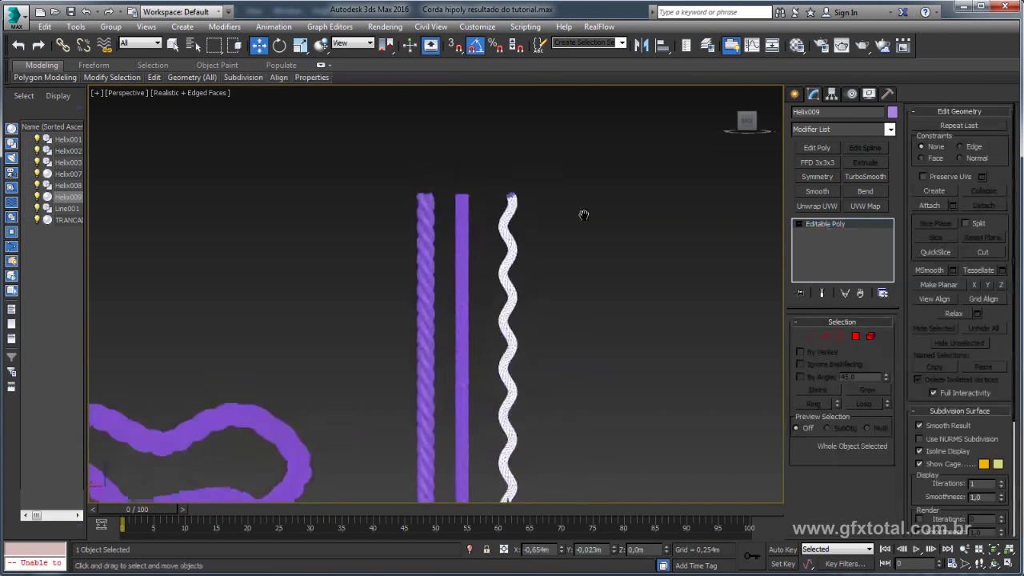
alt+middle_drag(752, 357, 494, 340)
shift+drag(369, 386, 403, 387)
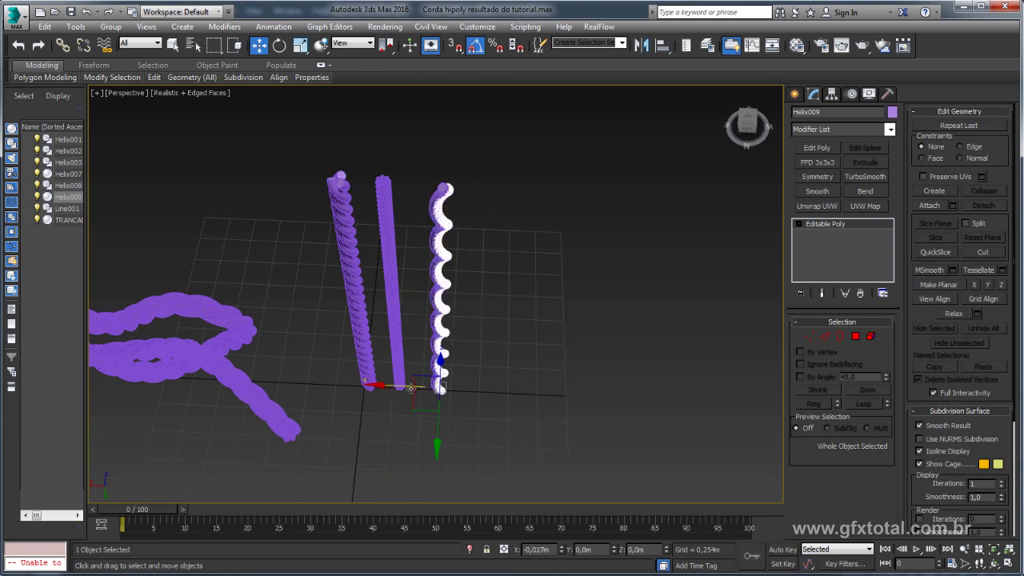
scroll(474, 228, up, 3)
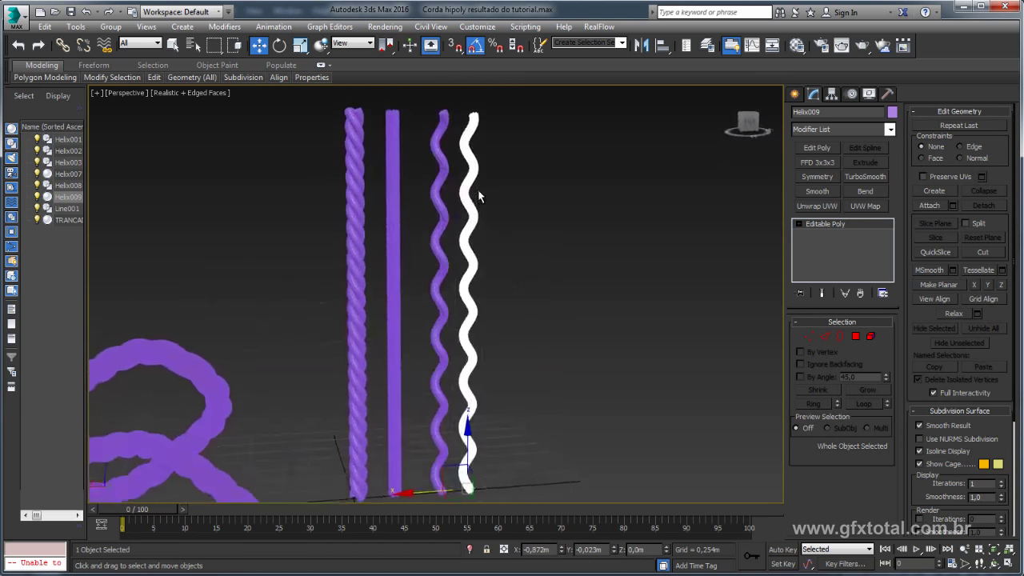
scroll(472, 256, up, 2)
scroll(469, 295, up, 2)
scroll(483, 215, up, 1)
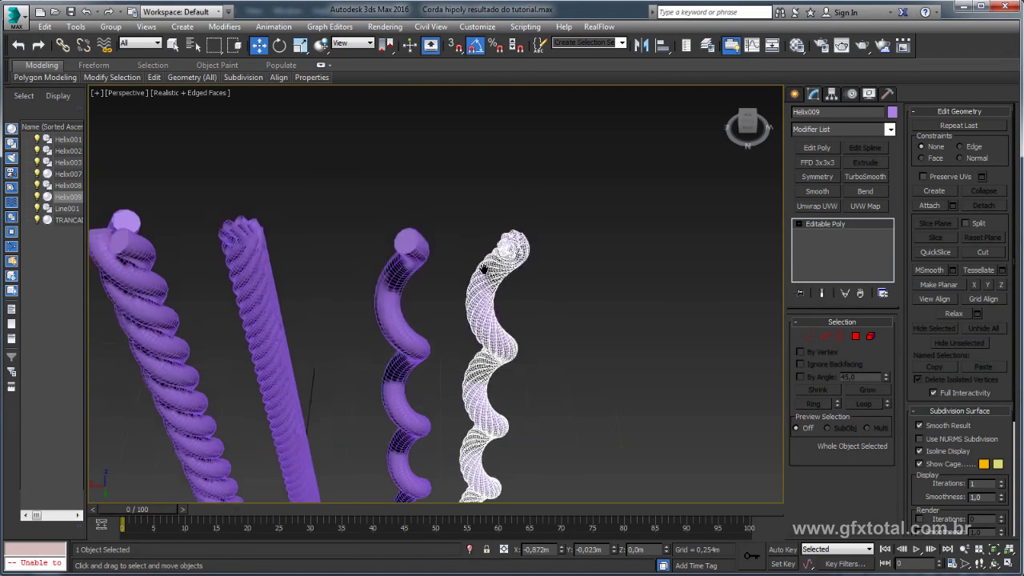
scroll(484, 214, up, 2)
click(813, 112)
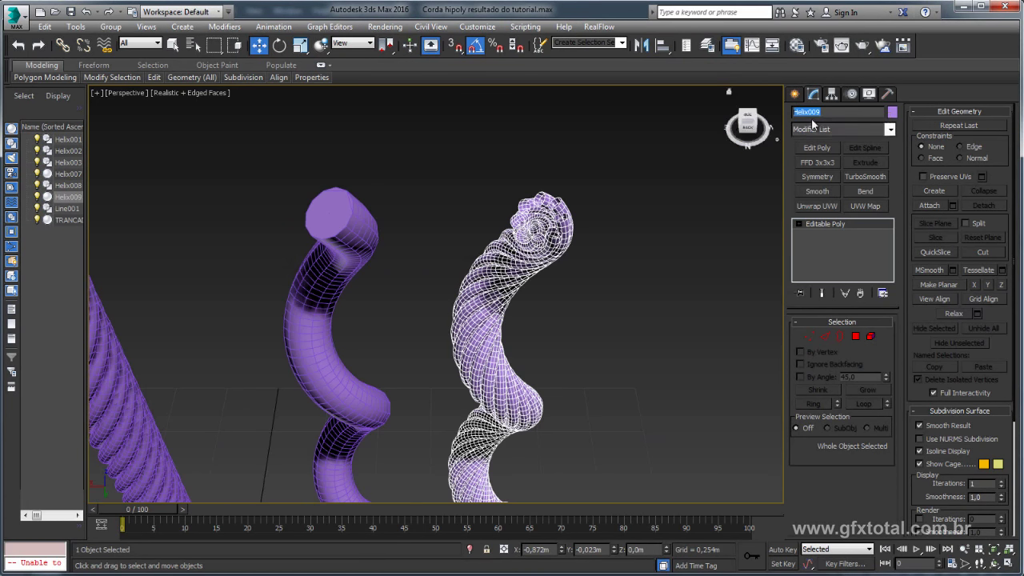
text(hypoly)
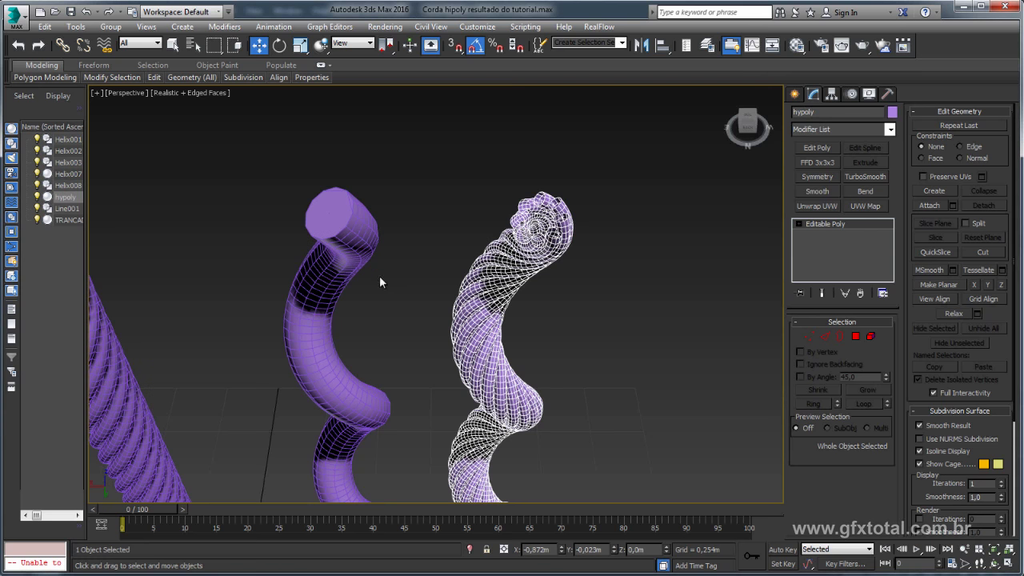
Rename the thin helix Helix008 to lowpoly.
click(353, 227)
middle_drag(358, 227, 480, 205)
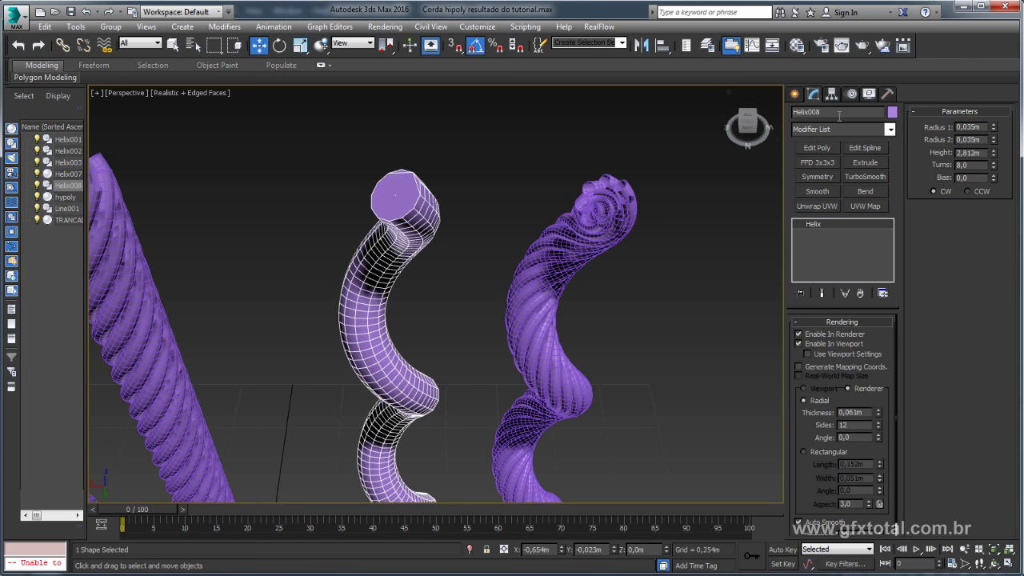
text(lowpoly)
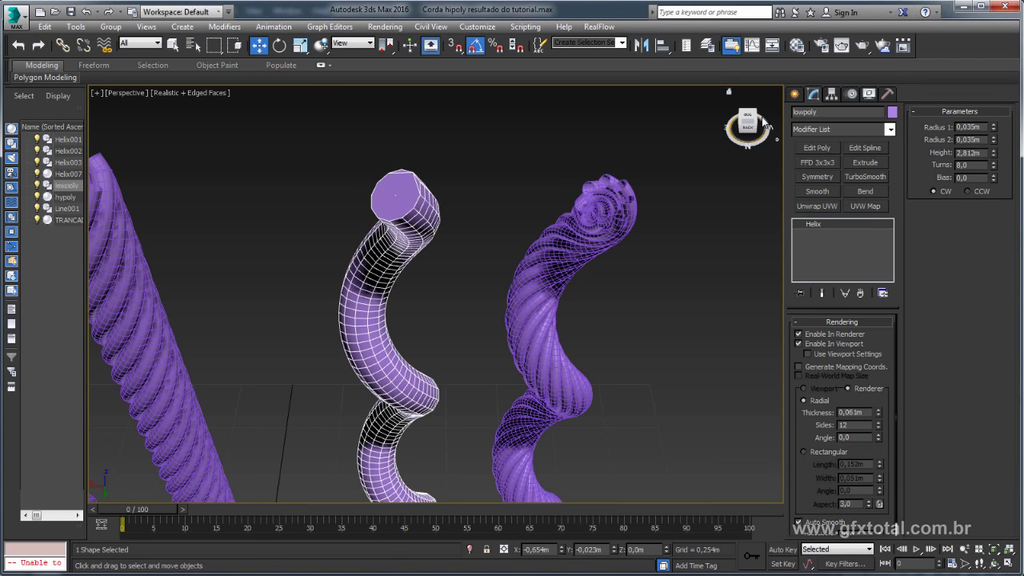
scroll(446, 166, down, 5)
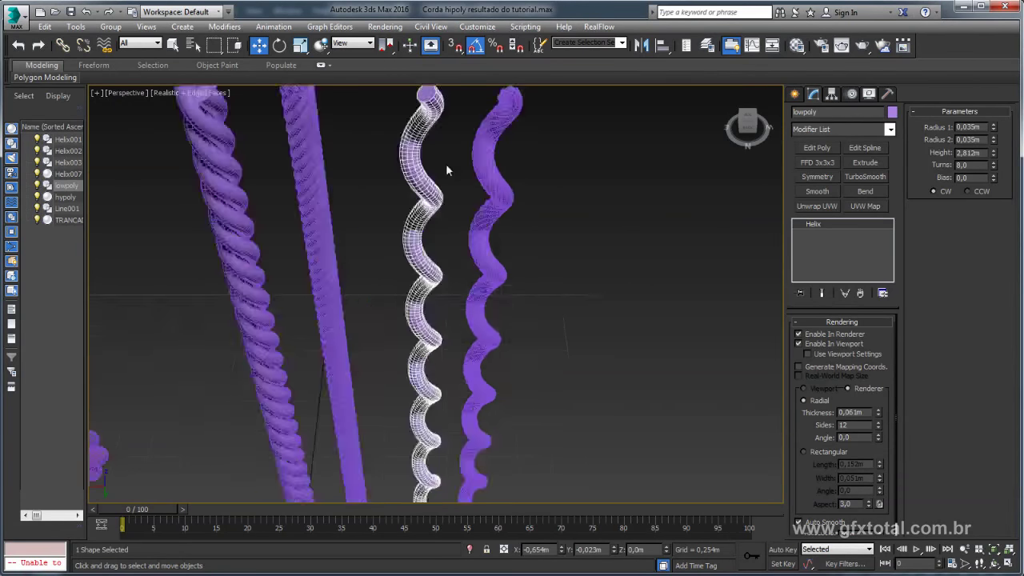
alt+middle_drag(441, 160, 437, 275)
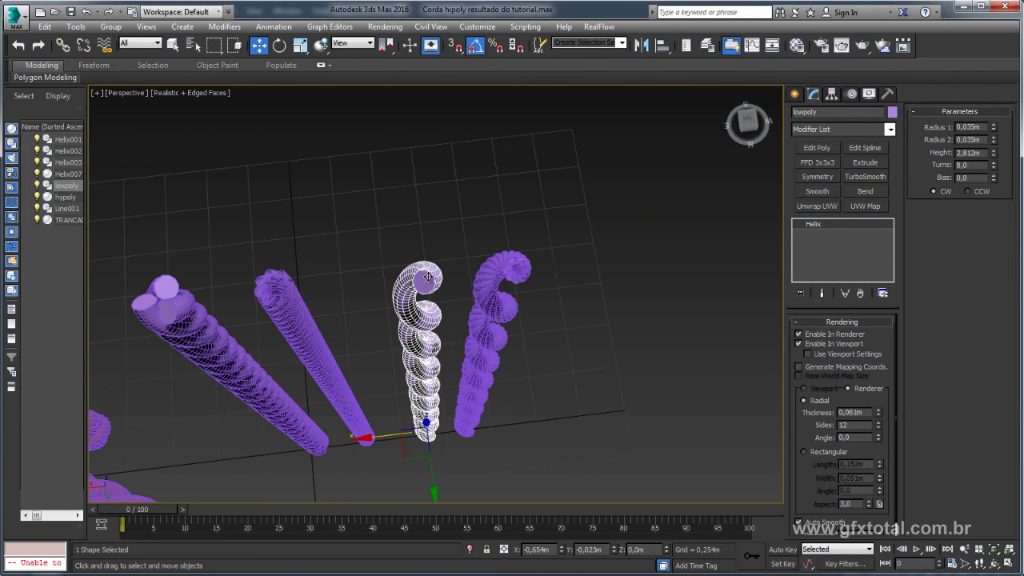
Convert the lowpoly helix to Editable Poly and delete its top end cap.
right_click(428, 277)
mouse_move(452, 403)
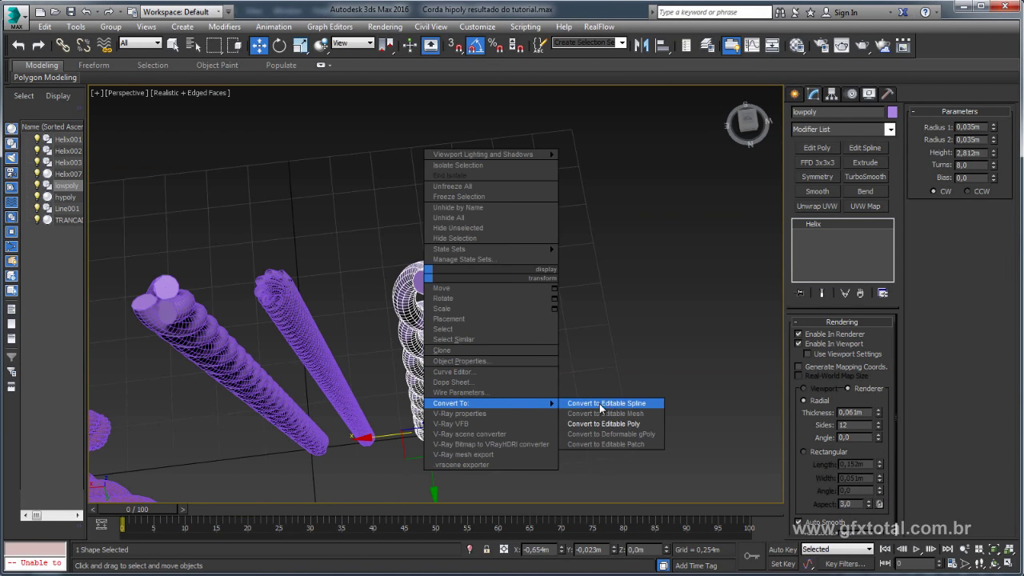
click(610, 424)
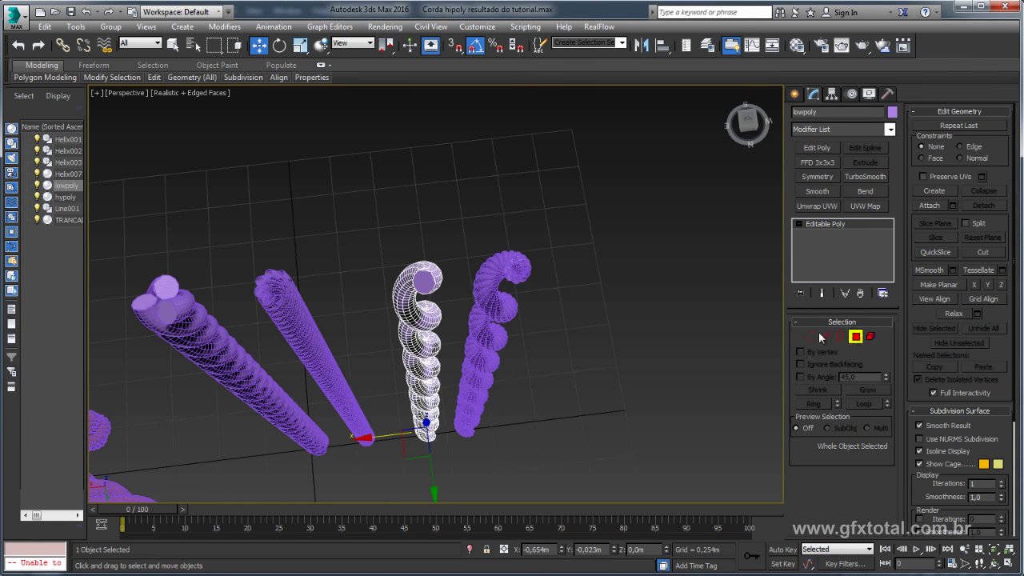
click(855, 336)
click(428, 280)
key(z)
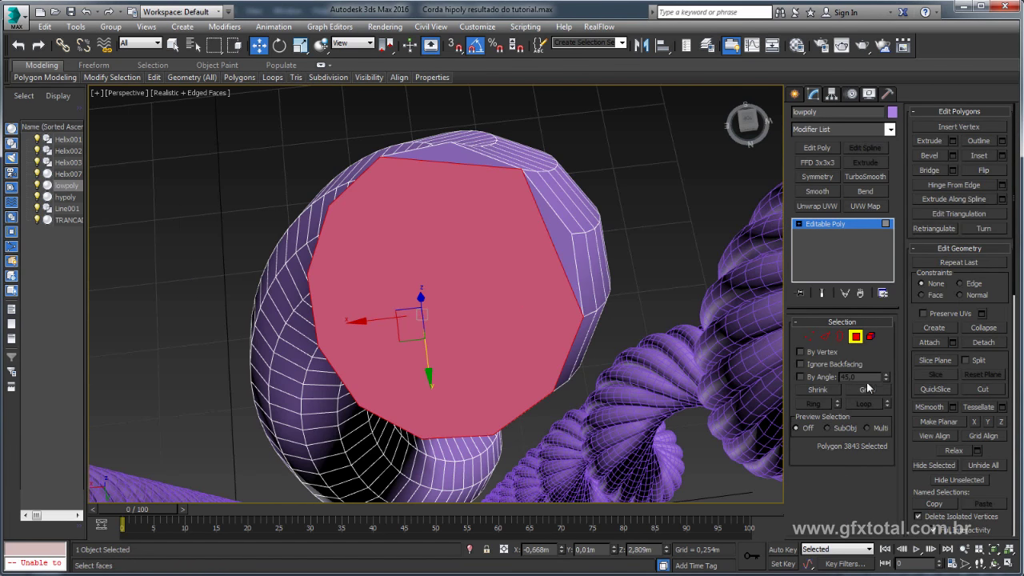
click(868, 387)
click(653, 332)
key(z)
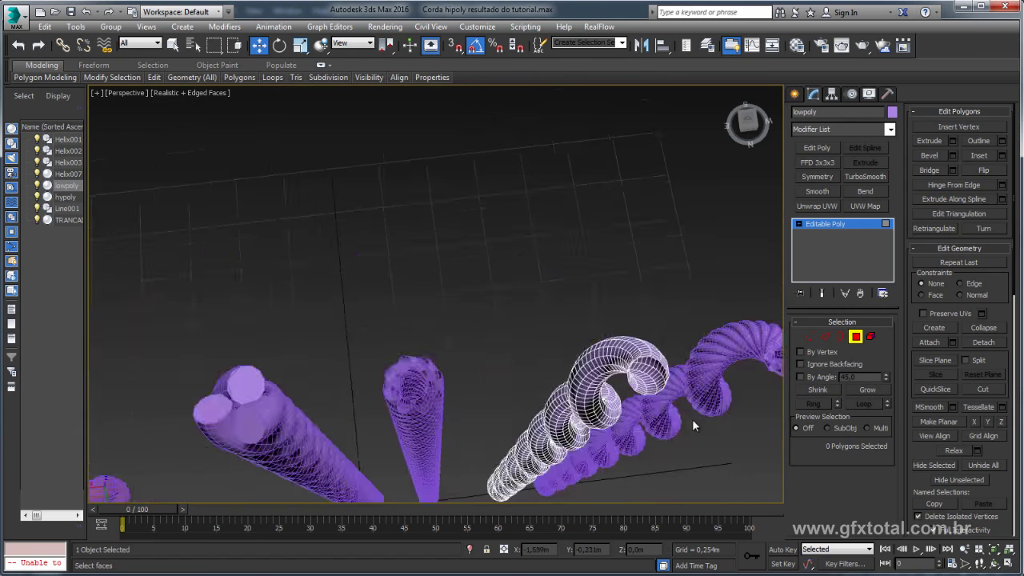
Delete the helix's bottom end cap and exit Polygon mode.
alt+middle_drag(692, 422, 571, 370)
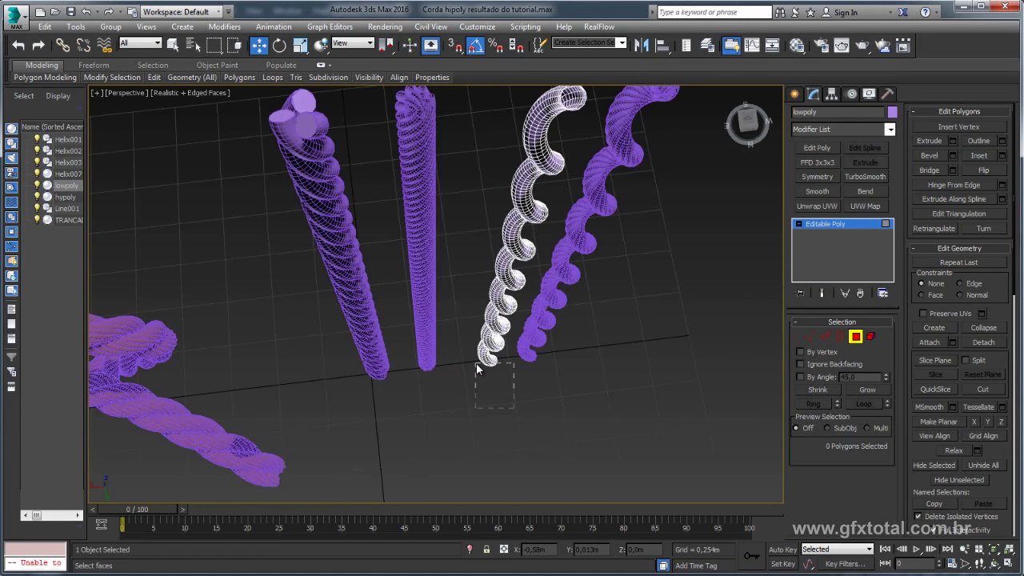
drag(477, 369, 477, 366)
key(z)
mouse_move(584, 393)
alt+middle_down()
mouse_move(545, 226)
mouse_move(656, 303)
alt+middle_up()
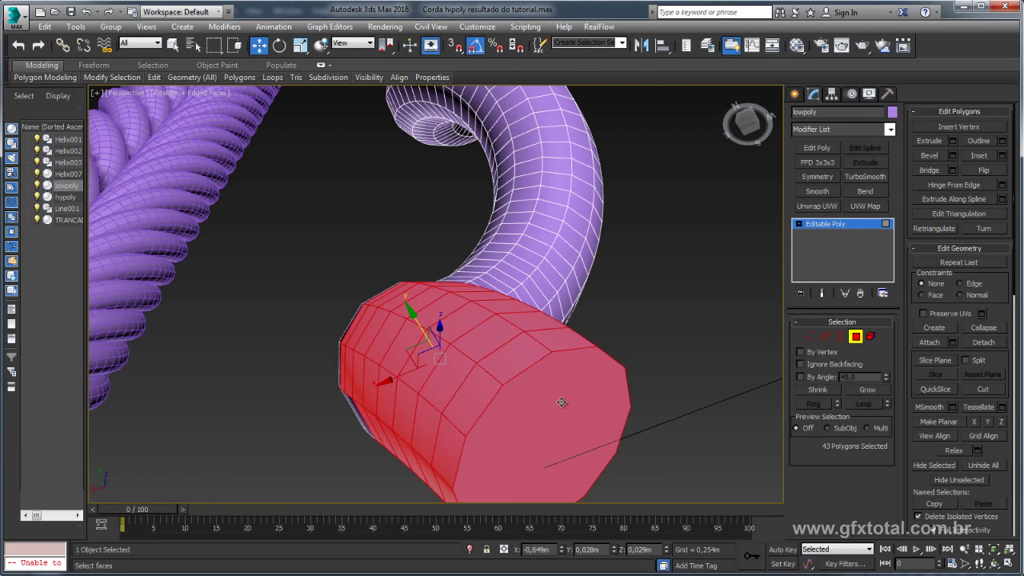
click(655, 296)
key(z)
mouse_move(635, 174)
alt+middle_down()
mouse_move(661, 199)
mouse_move(557, 289)
mouse_move(554, 269)
alt+middle_up()
scroll(558, 230, up, 3)
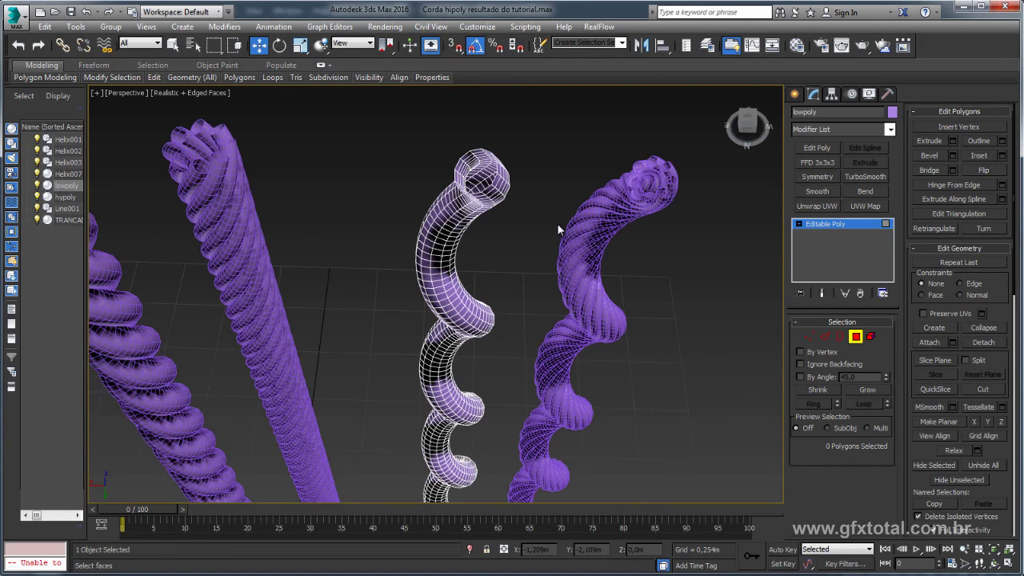
click(843, 224)
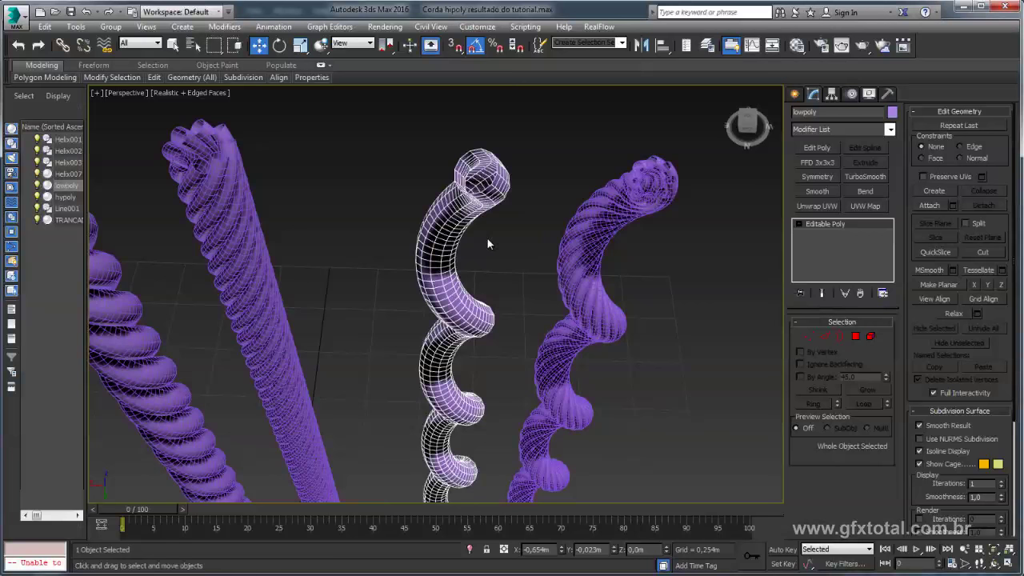
alt+middle_drag(574, 259, 581, 370)
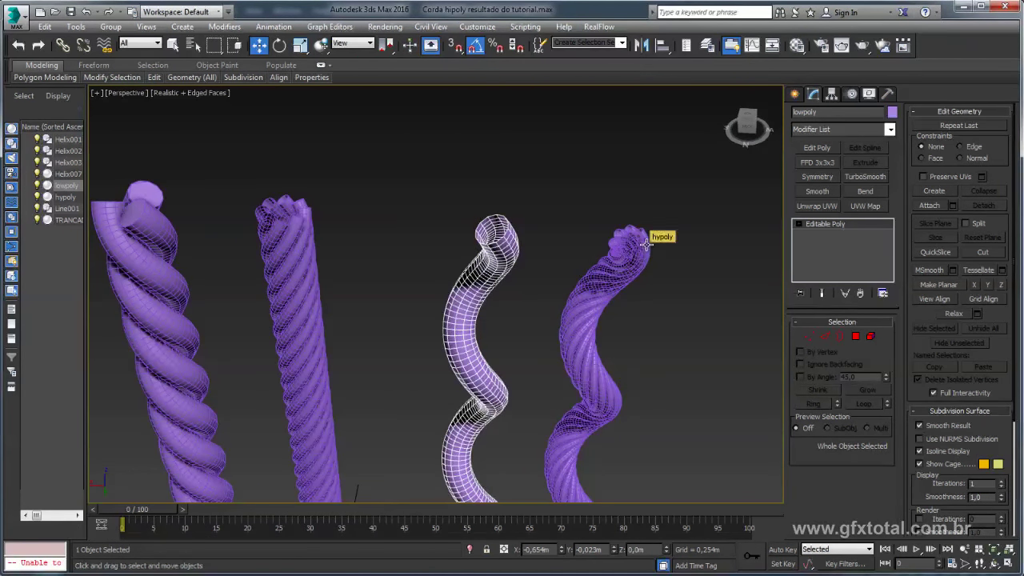
scroll(511, 251, down, 1)
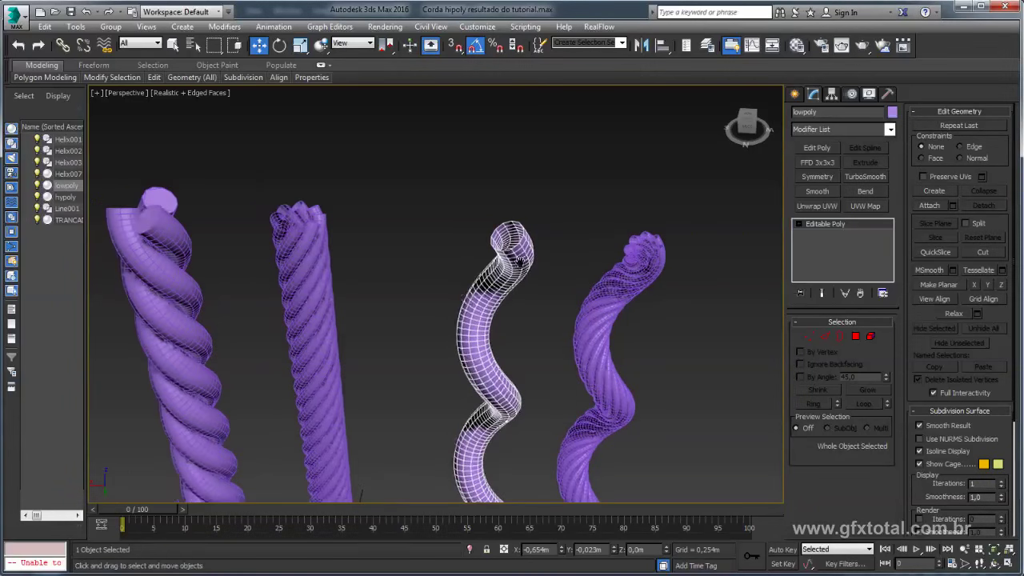
scroll(519, 264, down, 4)
middle_drag(529, 262, 527, 140)
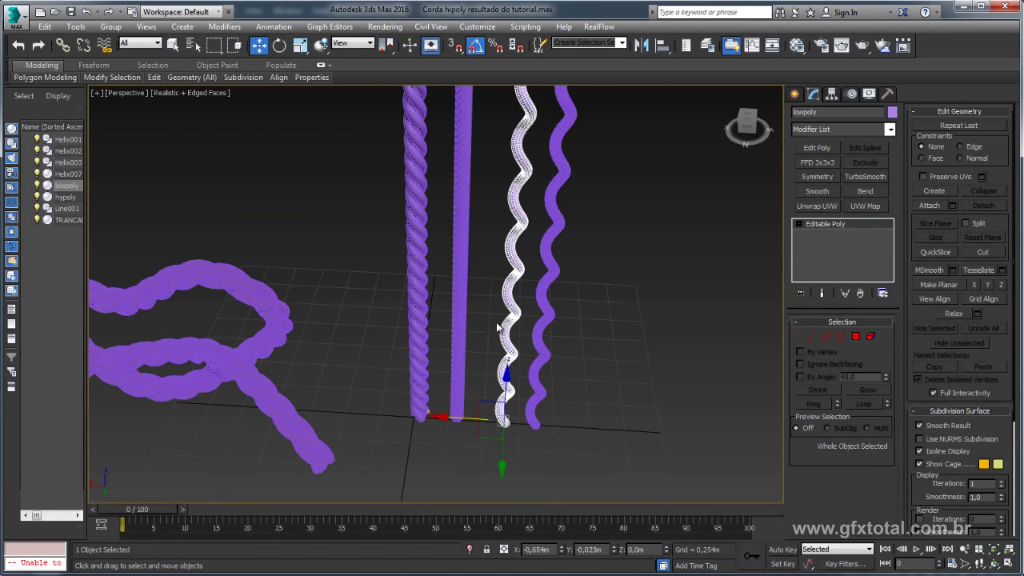
alt+middle_drag(497, 328, 548, 315)
scroll(516, 198, up, 2)
scroll(516, 198, up, 3)
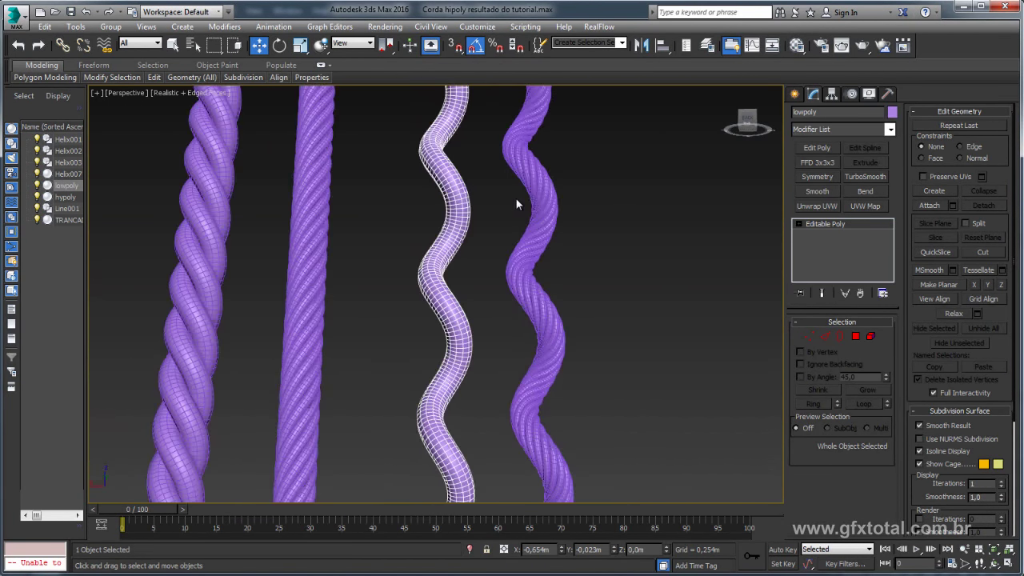
mouse_move(489, 167)
alt+middle_down()
mouse_move(496, 217)
mouse_move(520, 233)
mouse_move(526, 282)
alt+middle_up()
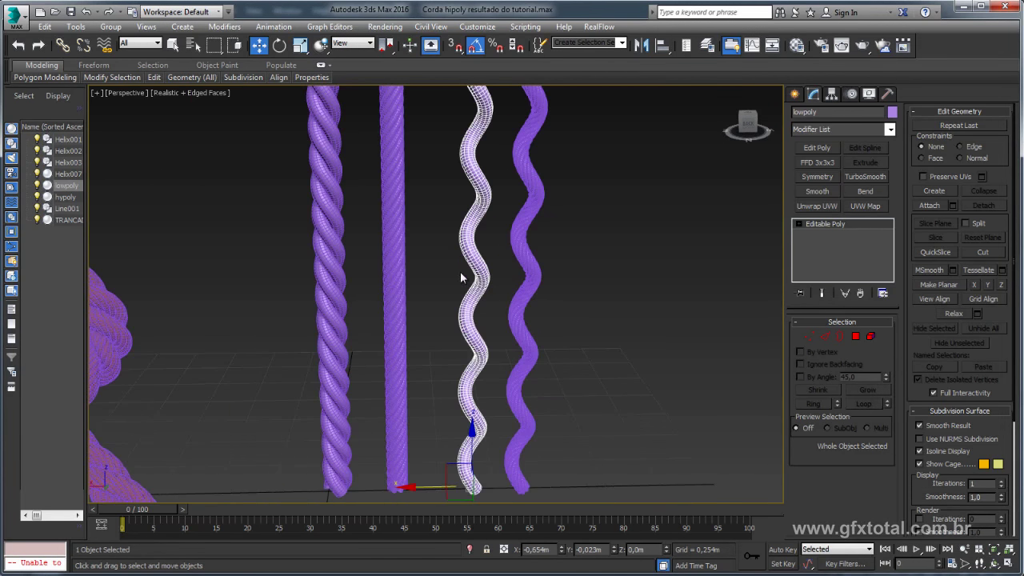
scroll(571, 295, down, 4)
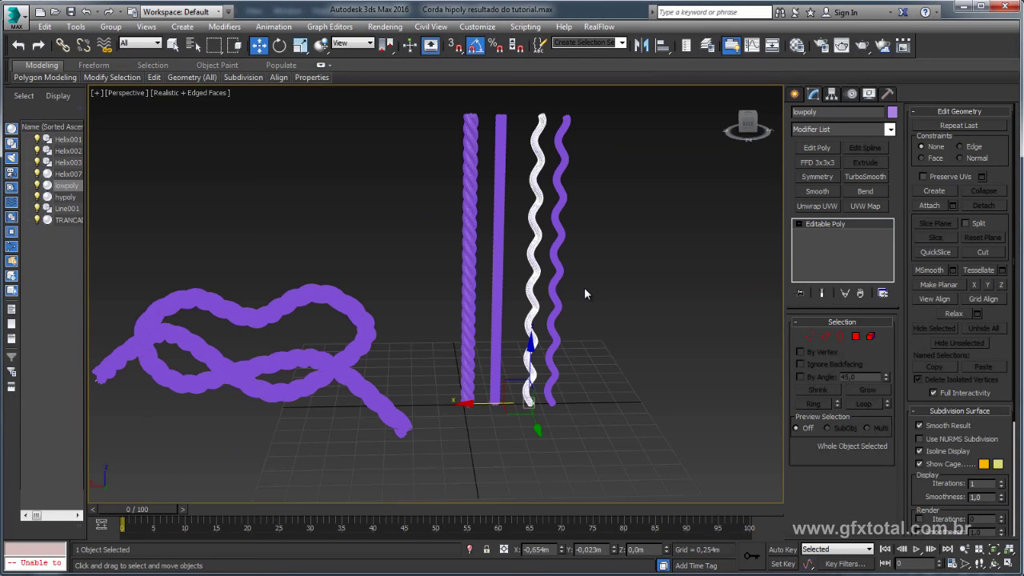
click(855, 336)
mouse_move(487, 100)
mouse_down()
mouse_move(579, 303)
mouse_move(621, 305)
mouse_up()
scroll(524, 268, up, 5)
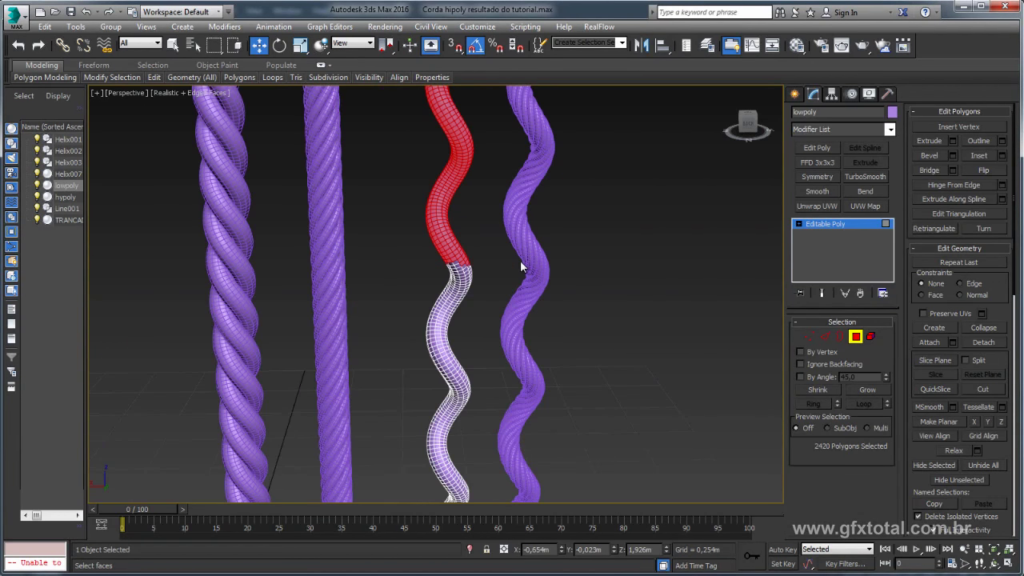
click(826, 225)
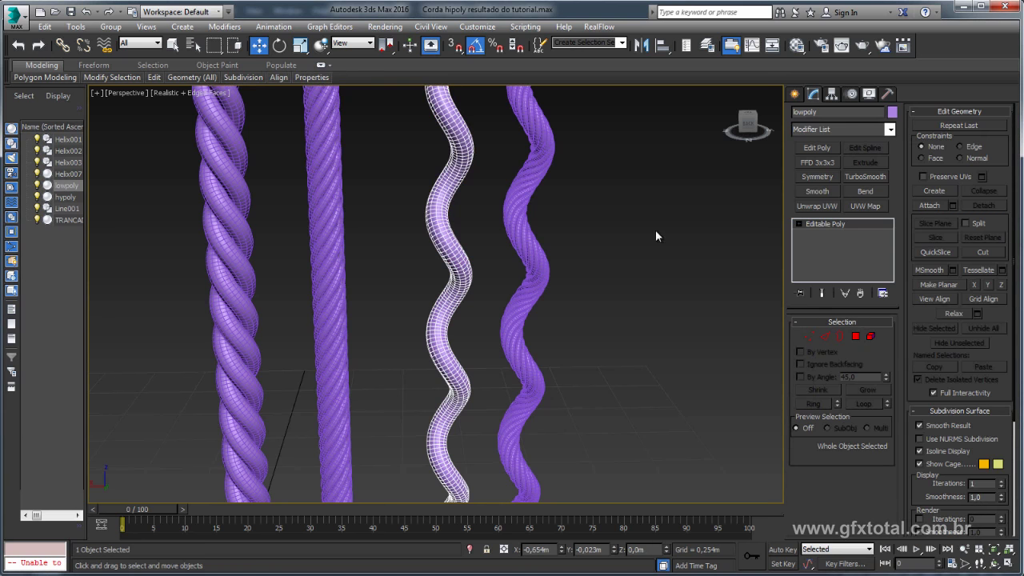
drag(656, 236, 424, 268)
Add a Slice modifier to both wavy ropes, set to Remove Top.
click(889, 130)
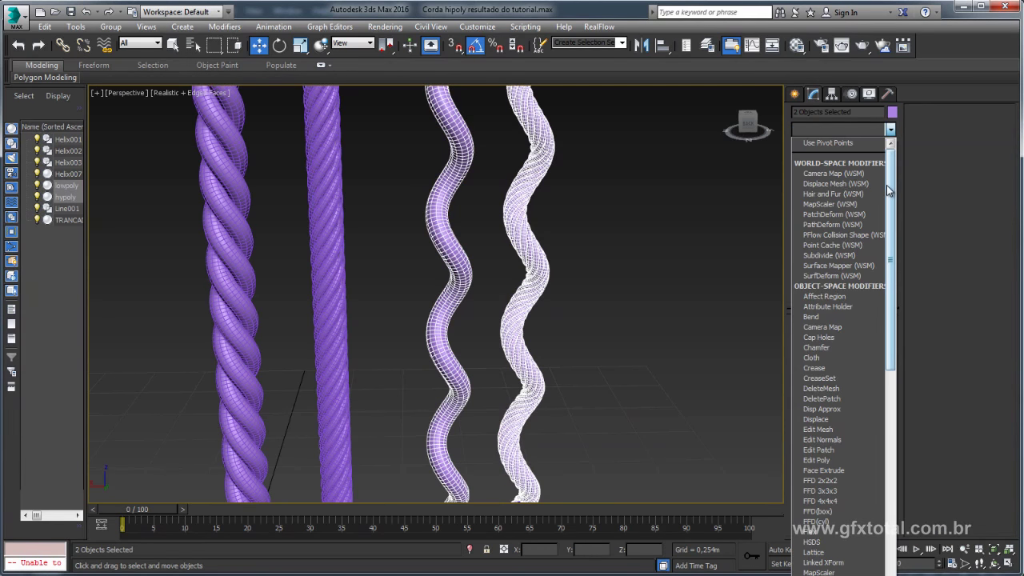
scroll(848, 360, down, 10)
scroll(851, 400, down, 8)
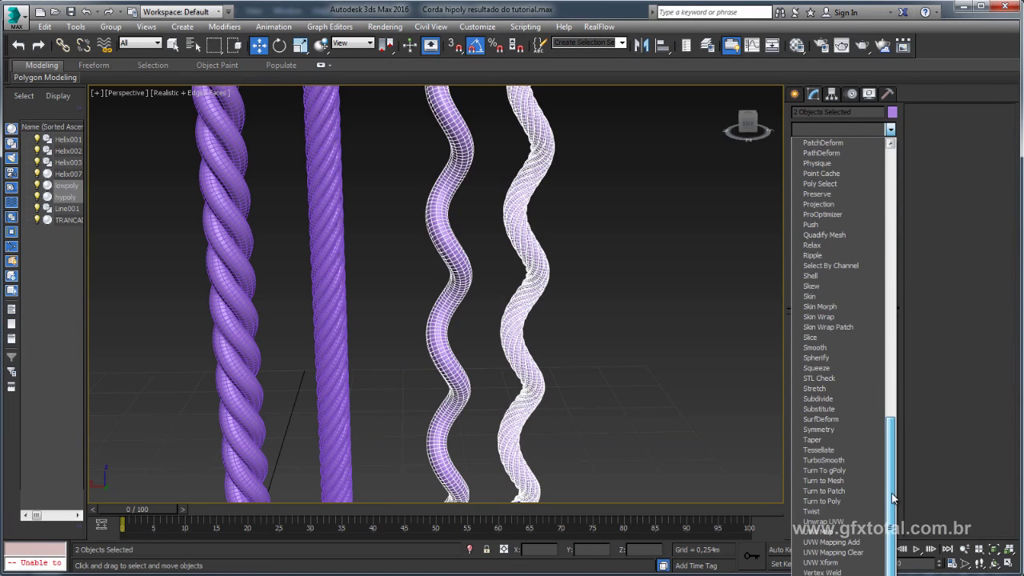
click(832, 337)
alt+middle_drag(686, 276, 610, 286)
scroll(640, 288, down, 4)
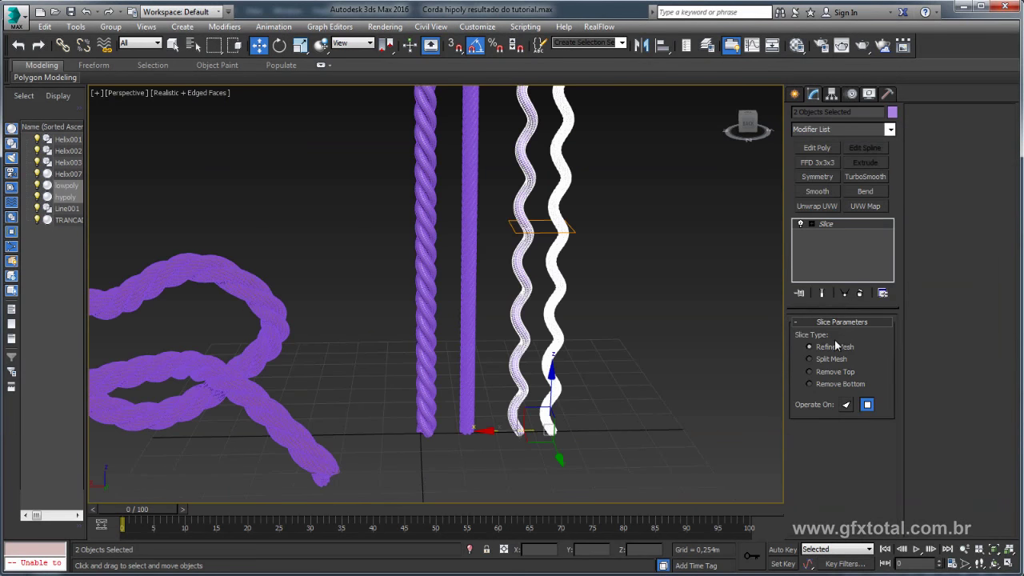
click(830, 371)
mouse_move(665, 321)
alt+middle_down()
mouse_move(663, 340)
mouse_move(665, 323)
alt+middle_up()
Reselect both ropes and add a second Slice with its plane at Z 0, Remove Bottom.
right_click(834, 224)
click(647, 280)
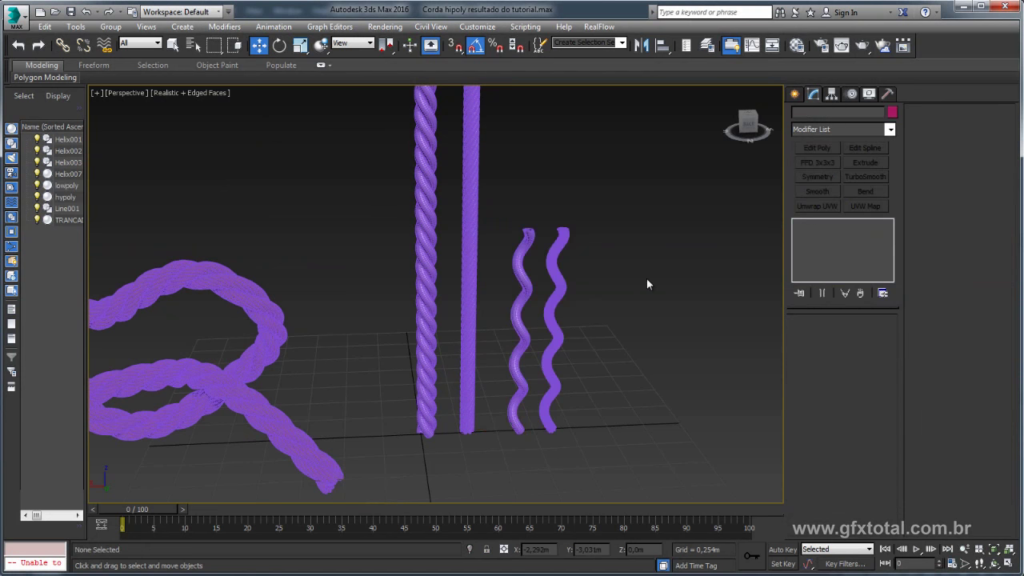
drag(513, 286, 682, 220)
click(890, 129)
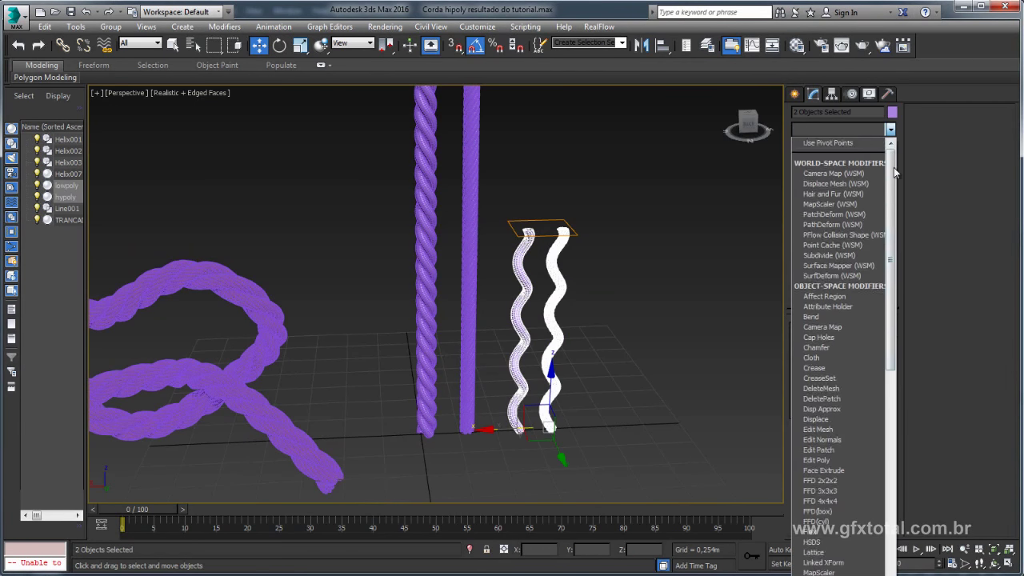
scroll(832, 320, down, 10)
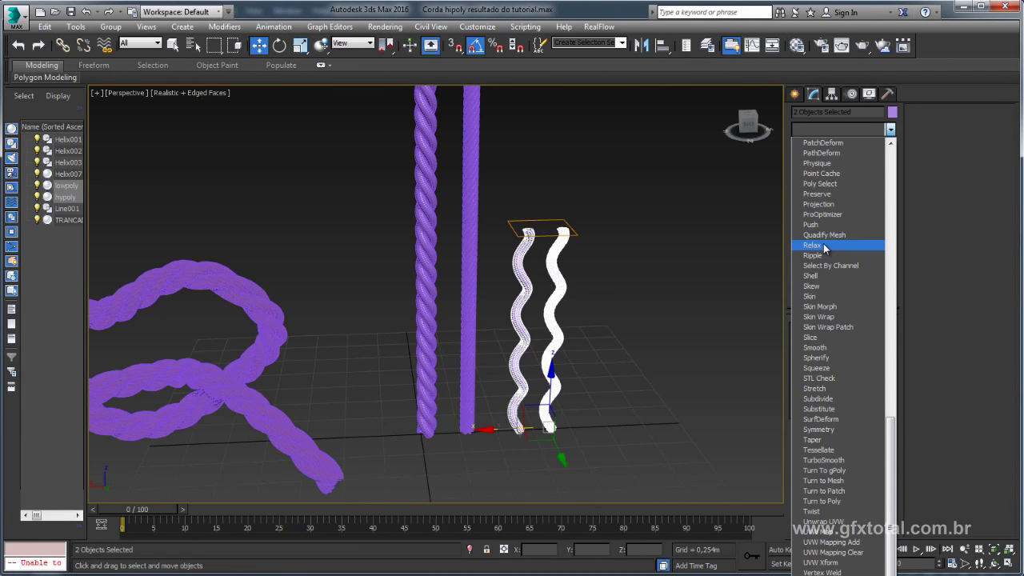
click(831, 339)
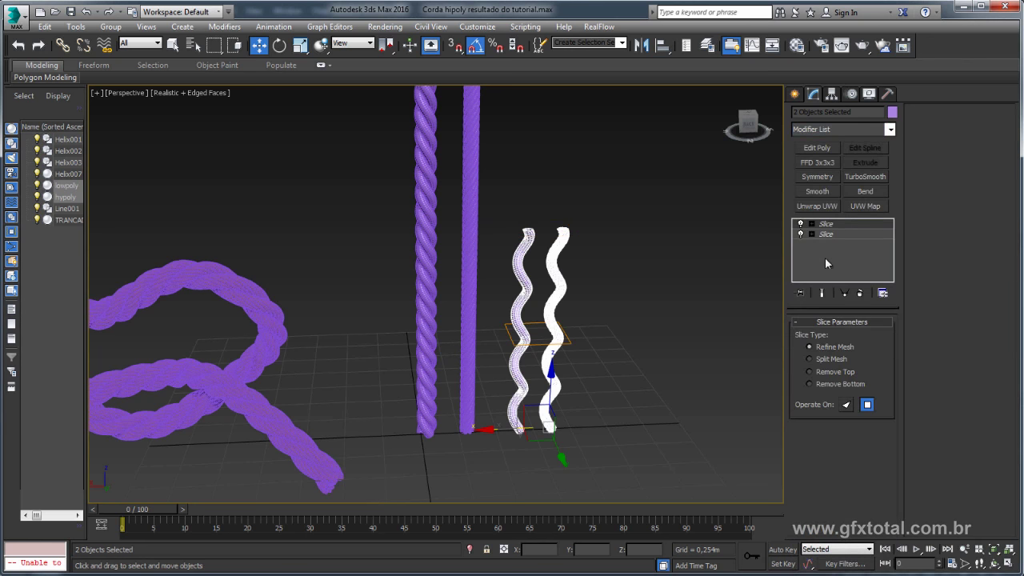
click(812, 224)
click(840, 234)
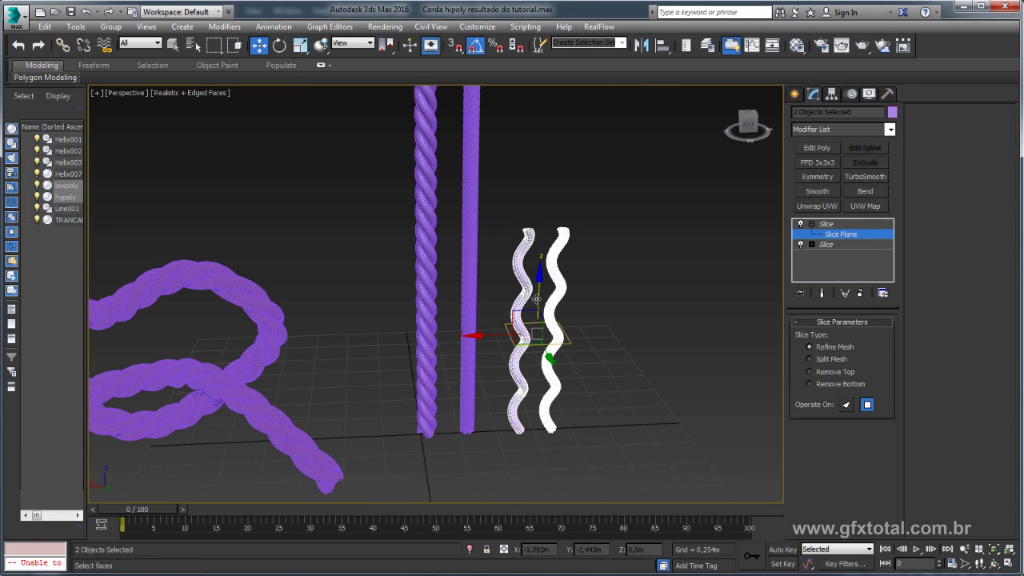
drag(541, 319, 536, 412)
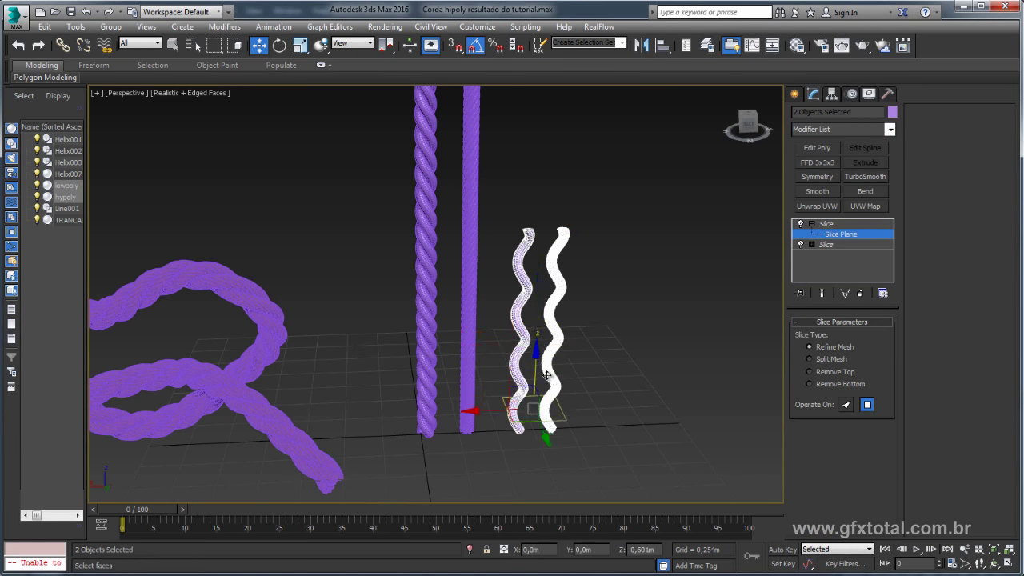
click(836, 371)
click(826, 384)
Convert the sliced ropes to Editable Poly.
scroll(583, 308, up, 3)
scroll(454, 323, up, 3)
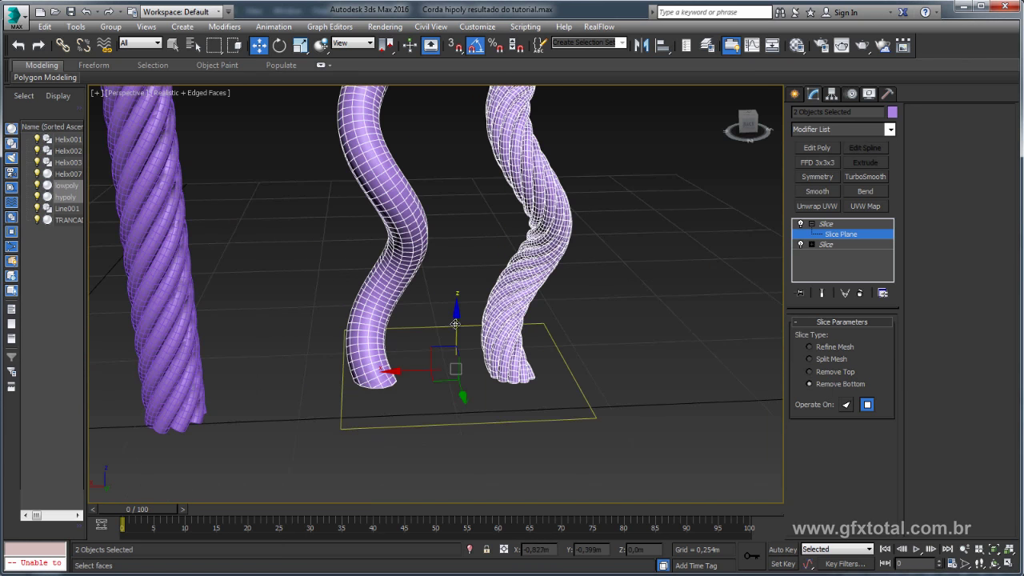
scroll(570, 249, down, 5)
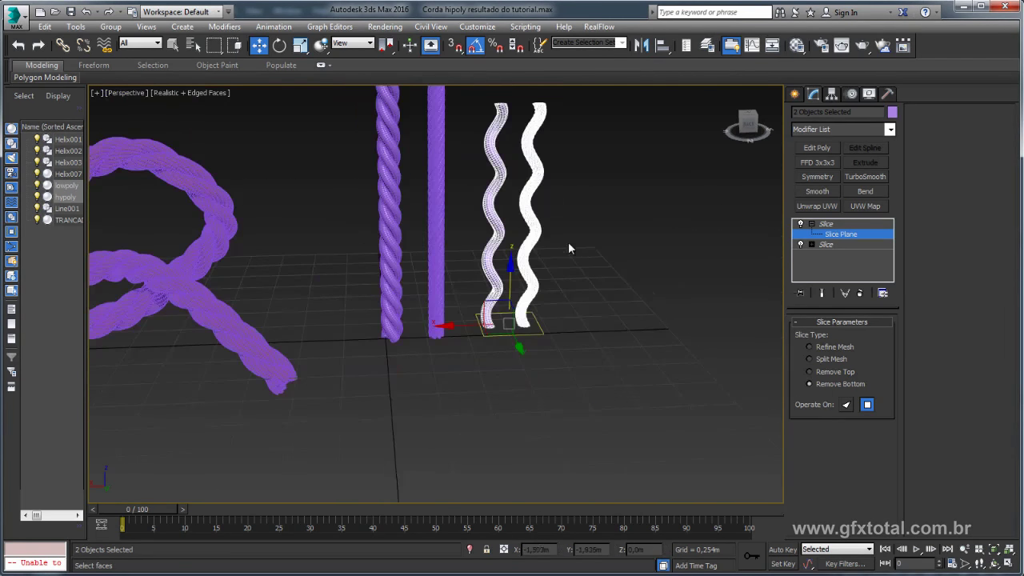
alt+middle_drag(570, 248, 512, 241)
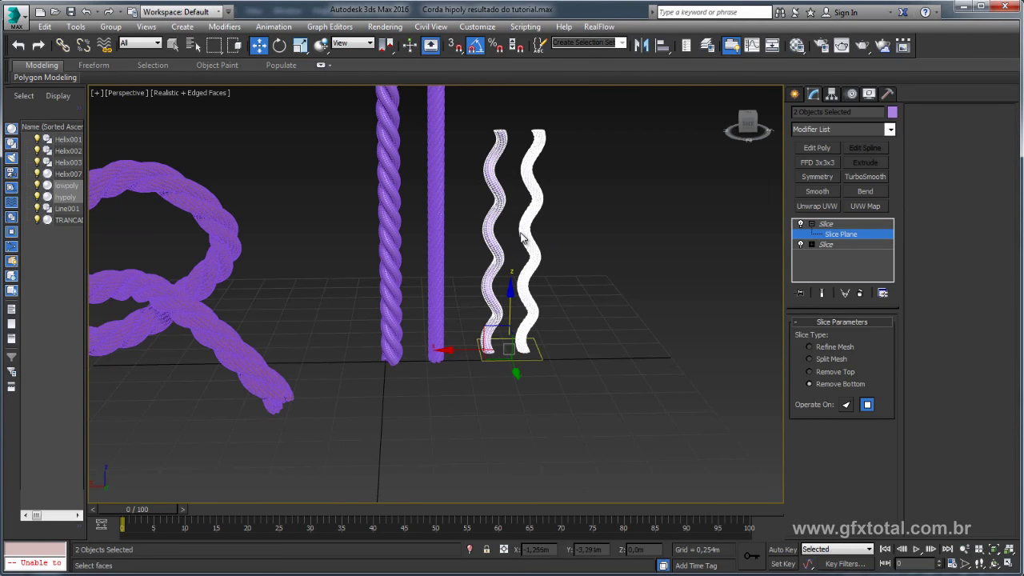
right_click(496, 224)
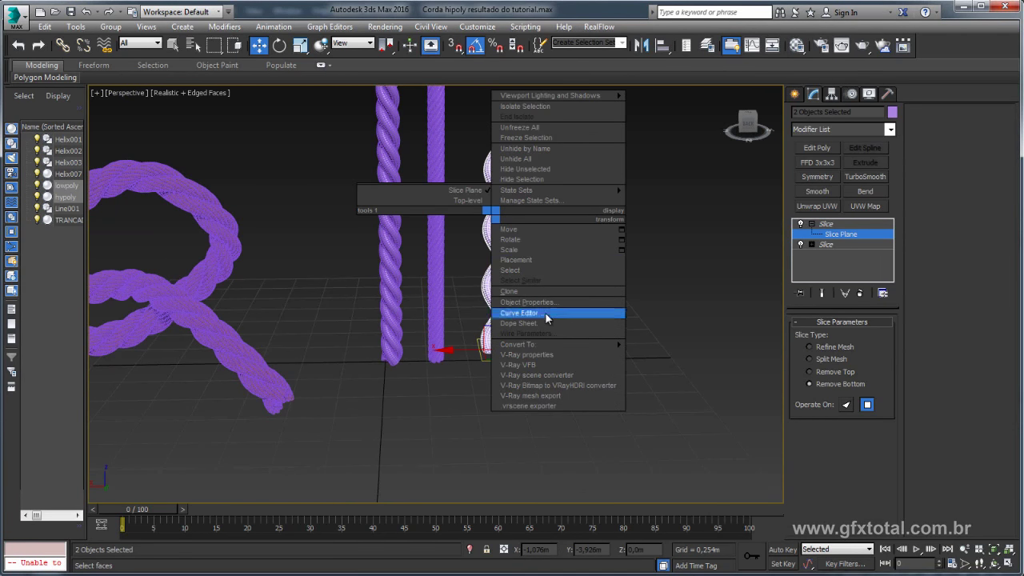
click(684, 360)
mouse_move(684, 360)
alt+middle_down()
mouse_move(608, 275)
mouse_move(562, 247)
alt+middle_up()
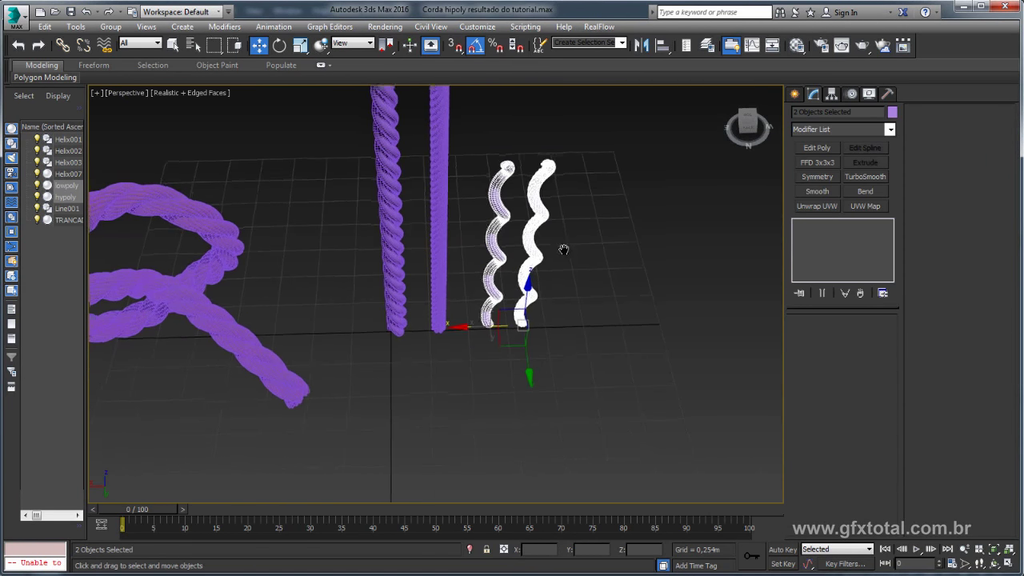
scroll(488, 212, up, 5)
Select only the lowpoly rope, add an Unwrap UVW modifier, and open the Material Editor.
click(414, 175)
alt+middle_drag(415, 175, 450, 235)
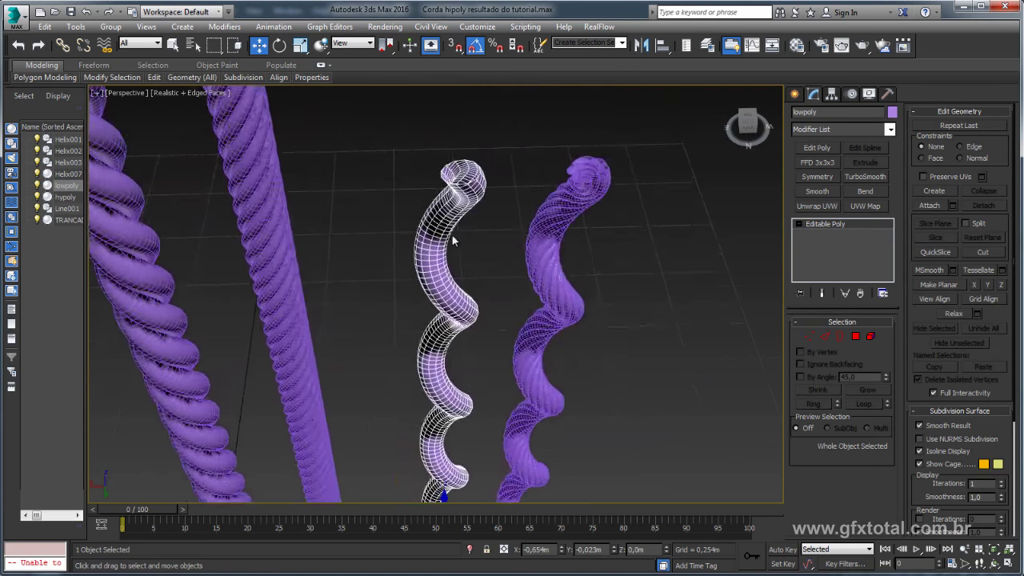
scroll(451, 234, up, 3)
scroll(450, 231, down, 2)
scroll(464, 200, up, 4)
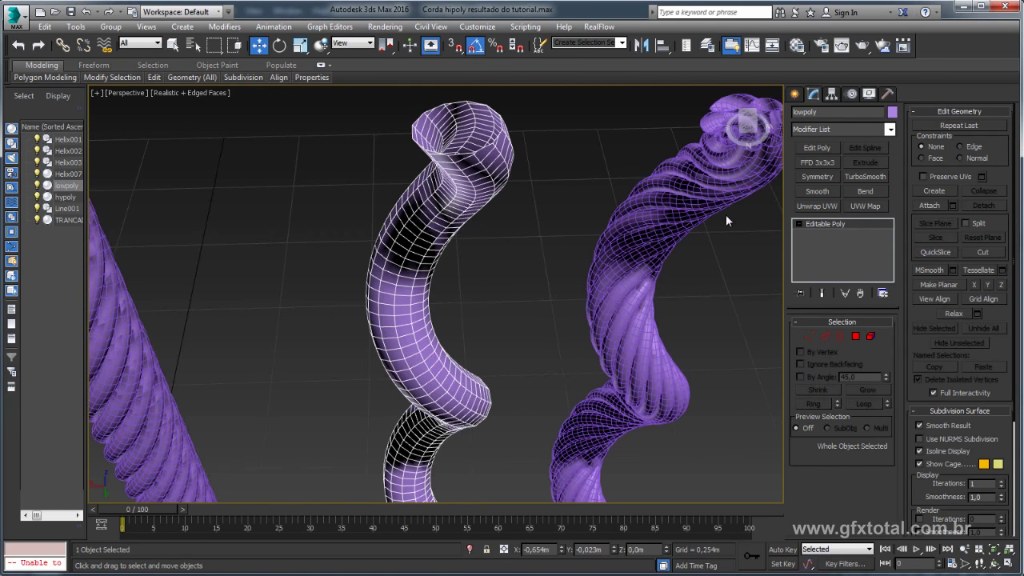
scroll(571, 245, up, 2)
scroll(599, 247, down, 6)
click(889, 130)
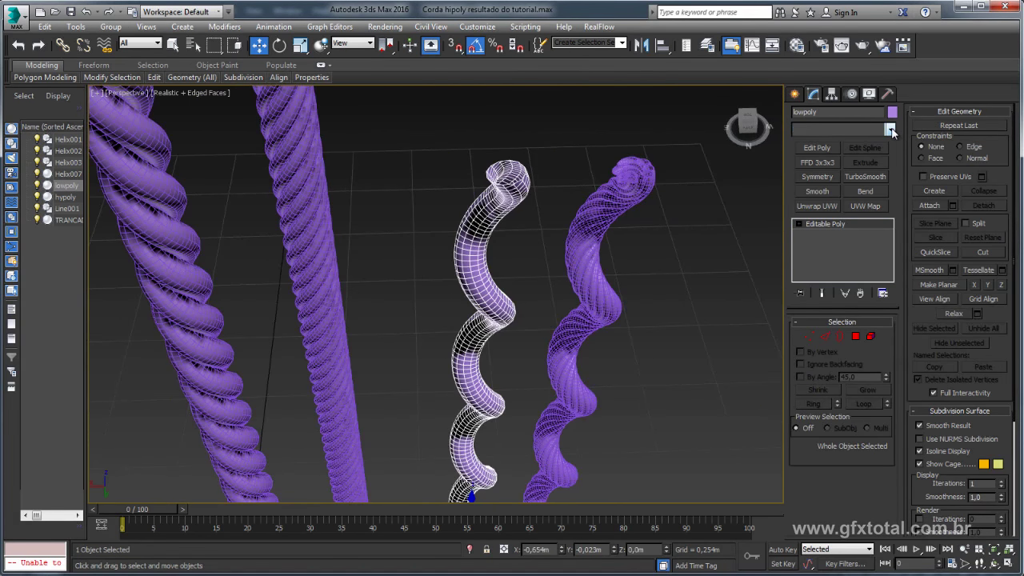
drag(895, 170, 893, 513)
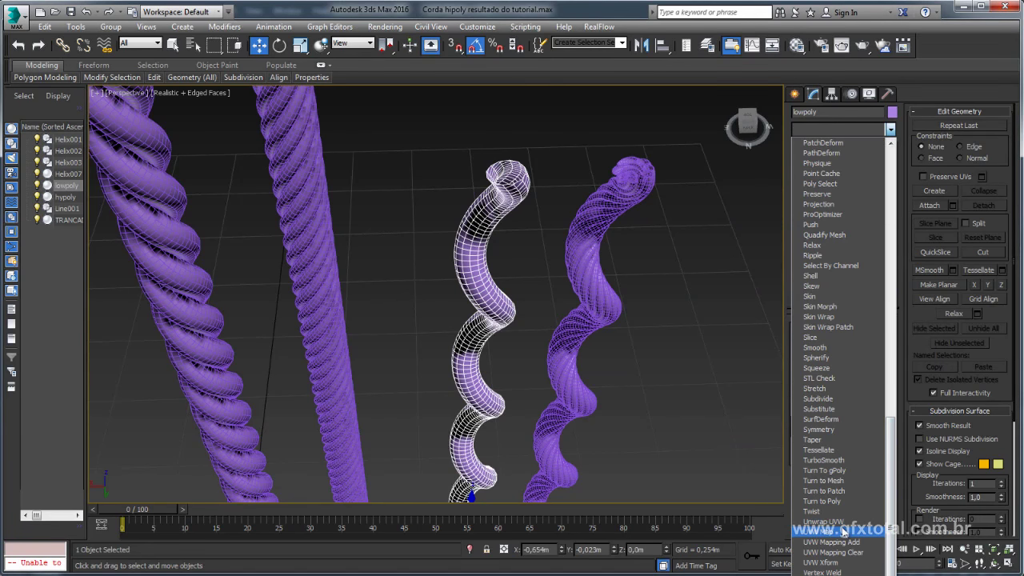
click(832, 522)
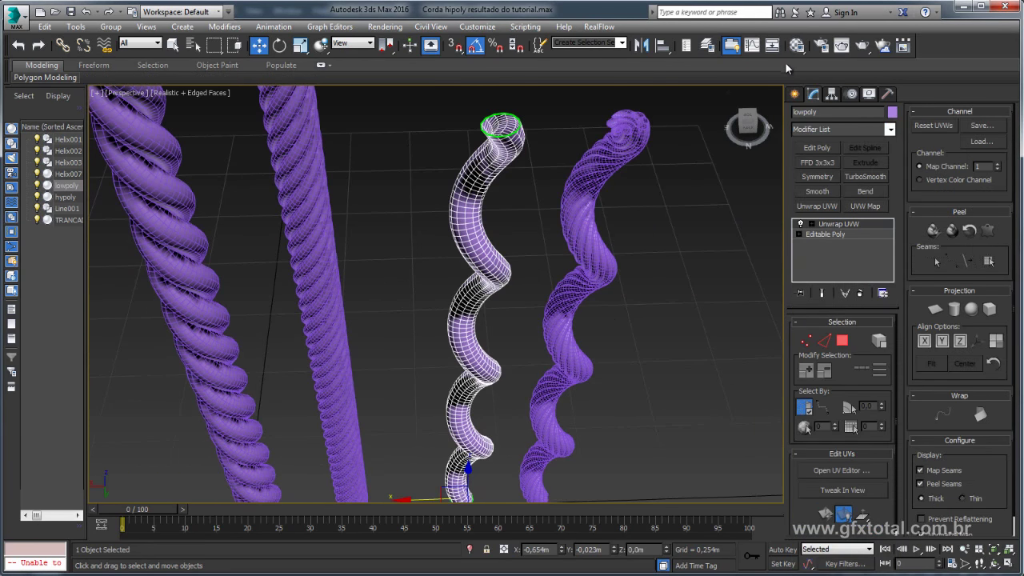
click(796, 45)
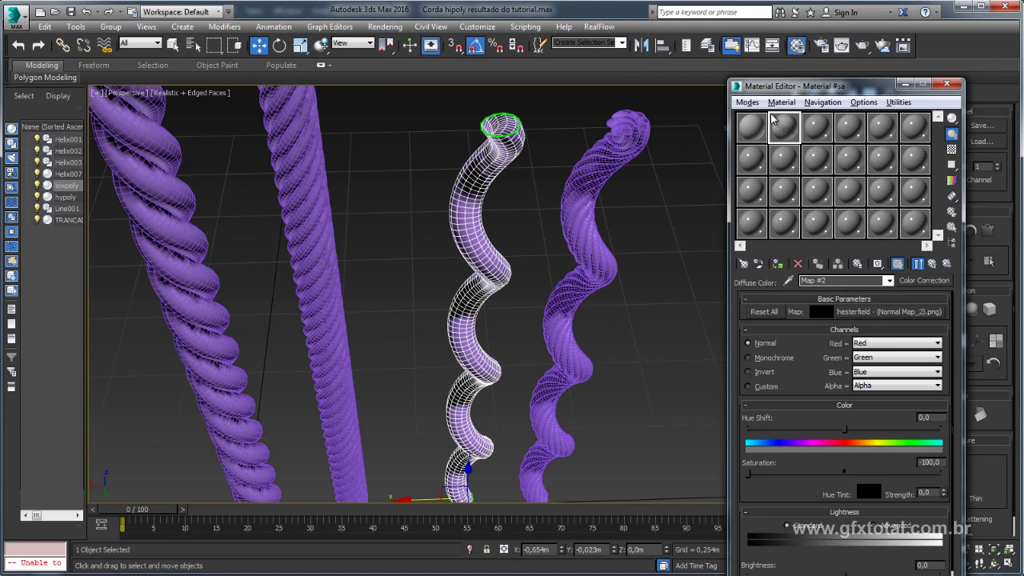
Make the third sample slot a Standard material with a Checker map in Diffuse.
click(817, 128)
mouse_move(658, 253)
middle_down()
mouse_move(642, 222)
mouse_move(631, 256)
middle_up()
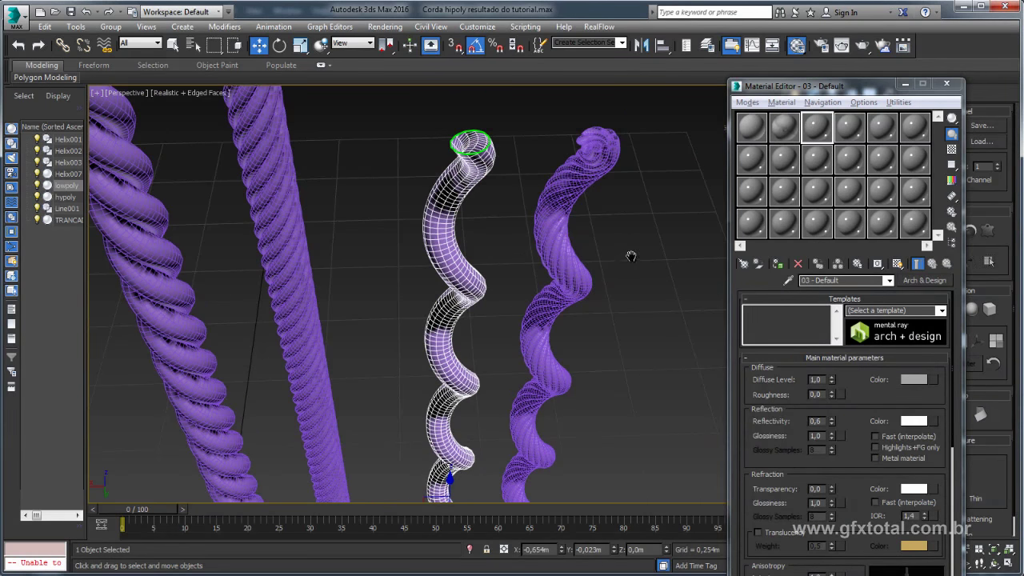
click(931, 279)
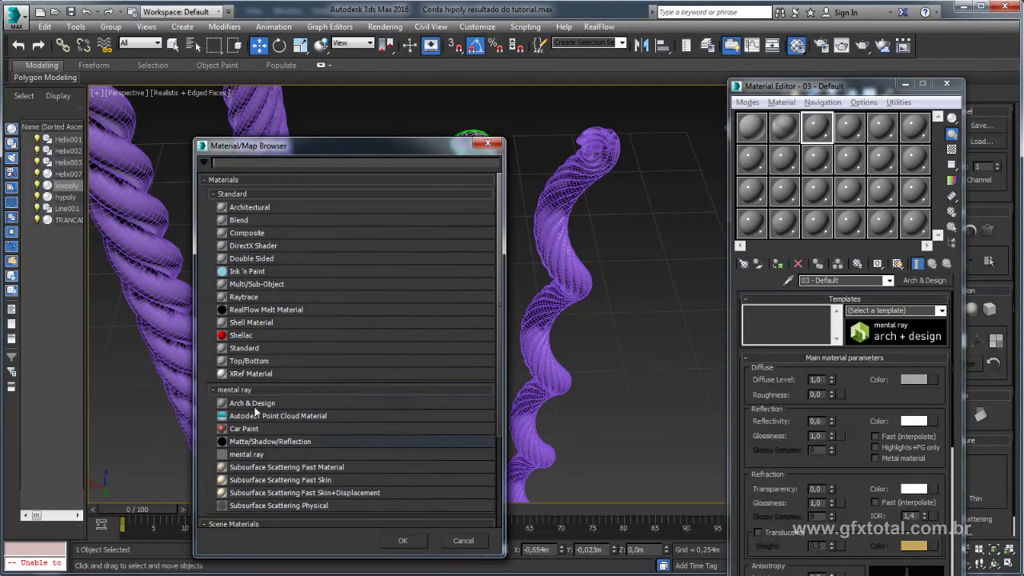
double_click(252, 350)
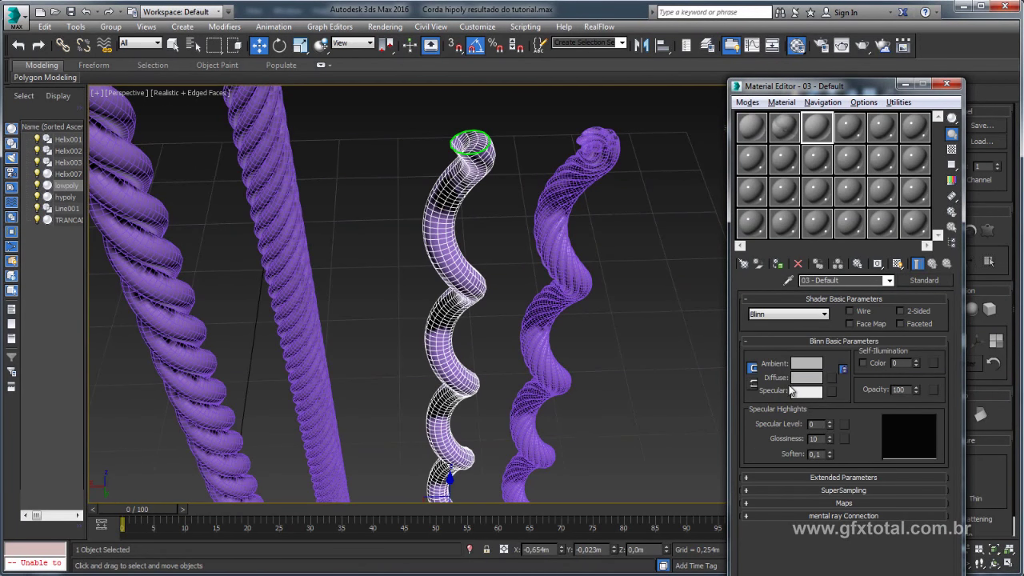
click(832, 377)
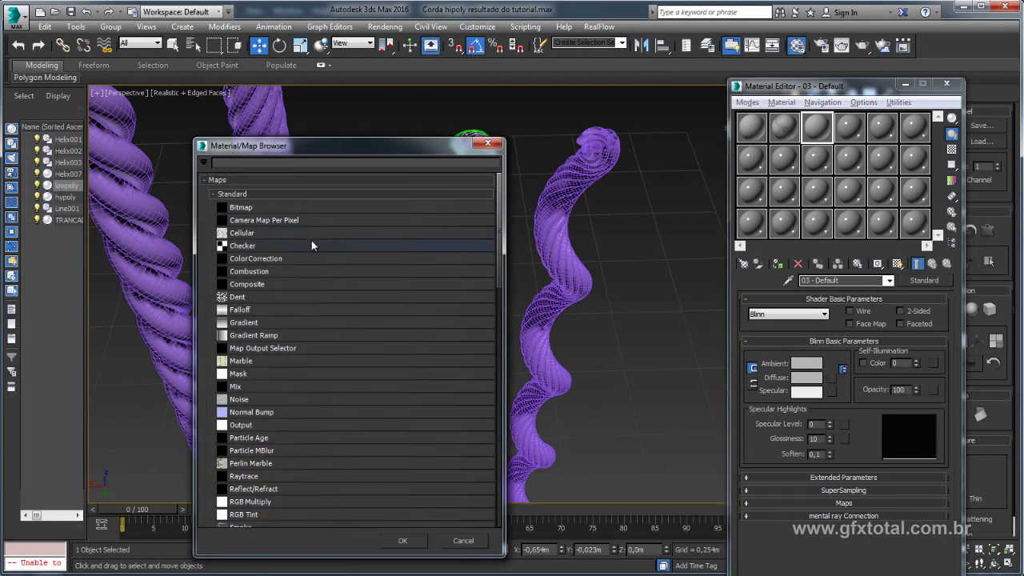
double_click(228, 248)
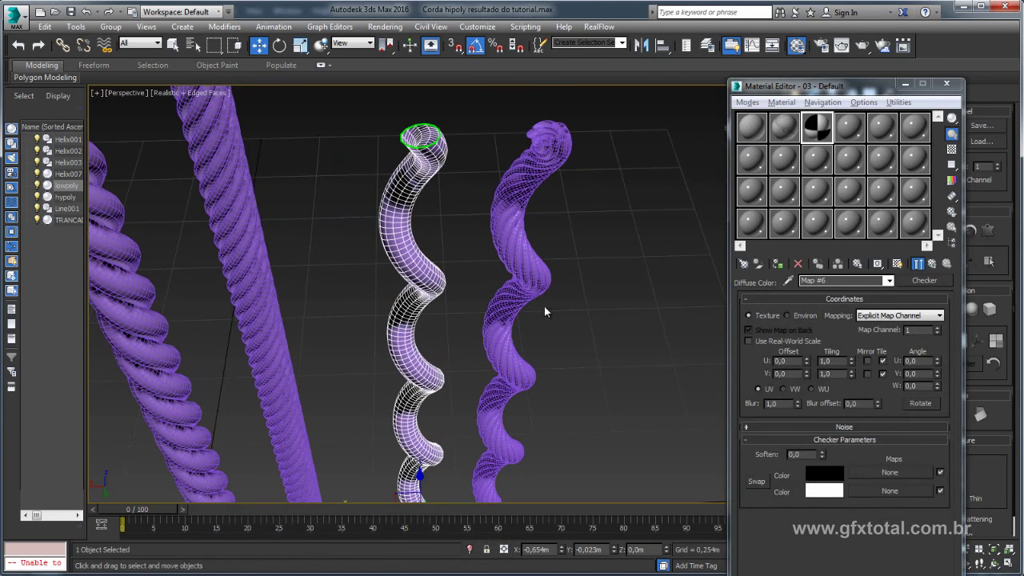
Show the checker material in the viewport and turn off Edged Faces with F4.
click(897, 263)
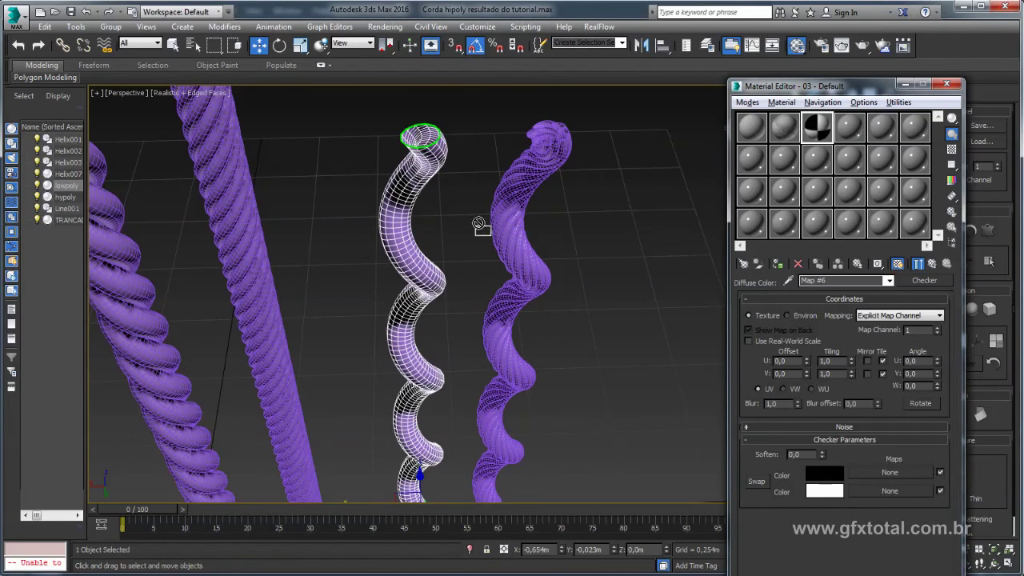
scroll(496, 310, up, 3)
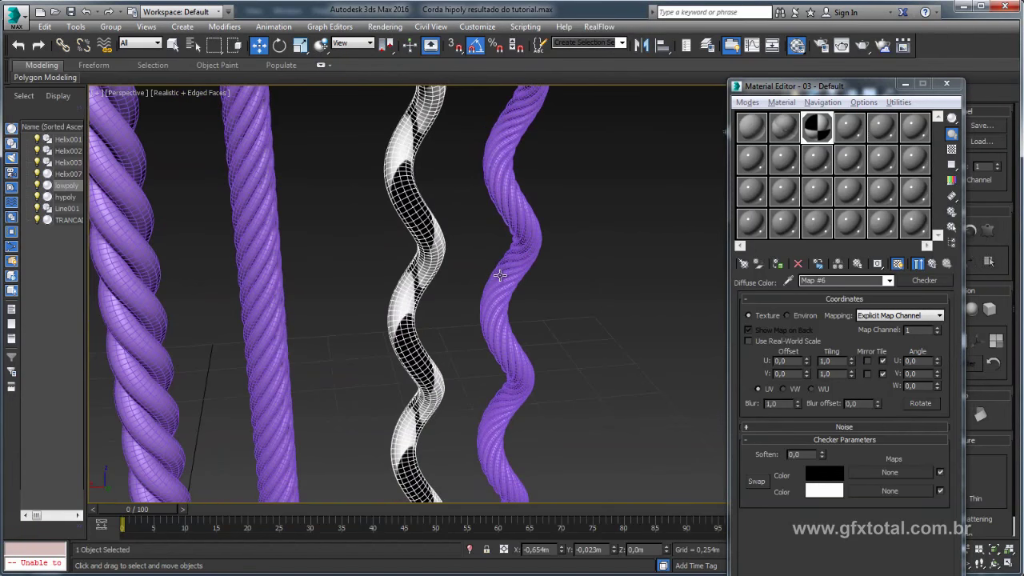
key(F4)
mouse_move(504, 285)
alt+middle_down()
mouse_move(468, 291)
mouse_move(480, 292)
alt+middle_up()
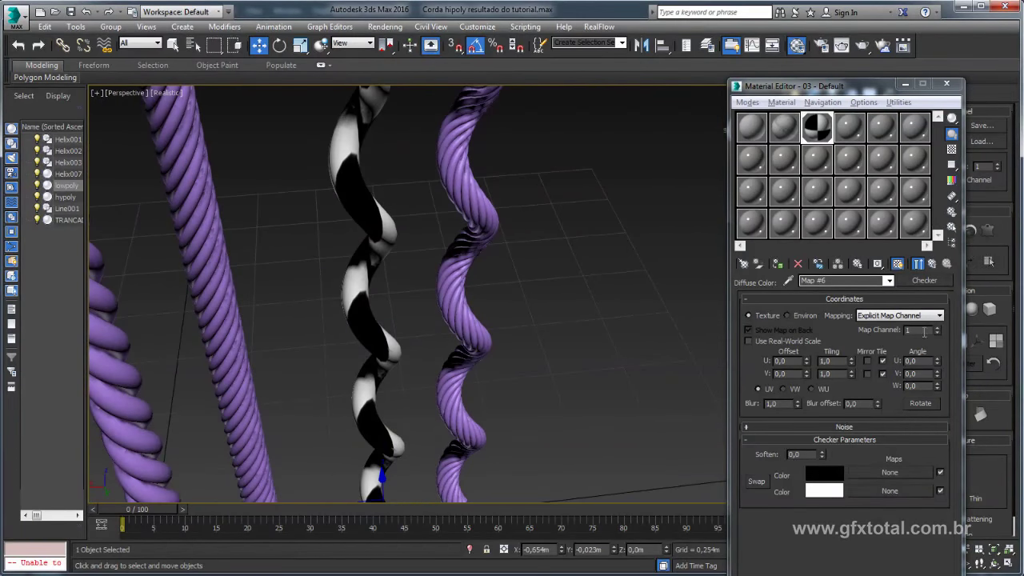
Set the Checker map's U and V Tiling to 30 and zoom in on the rope's pattern.
double_click(841, 364)
text(30)
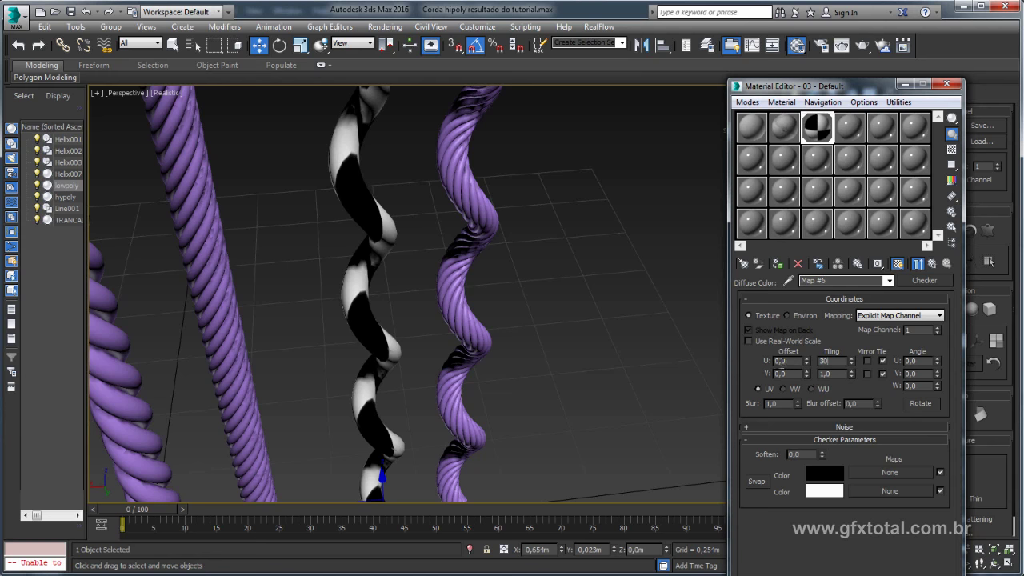
key(Tab)
text(30)
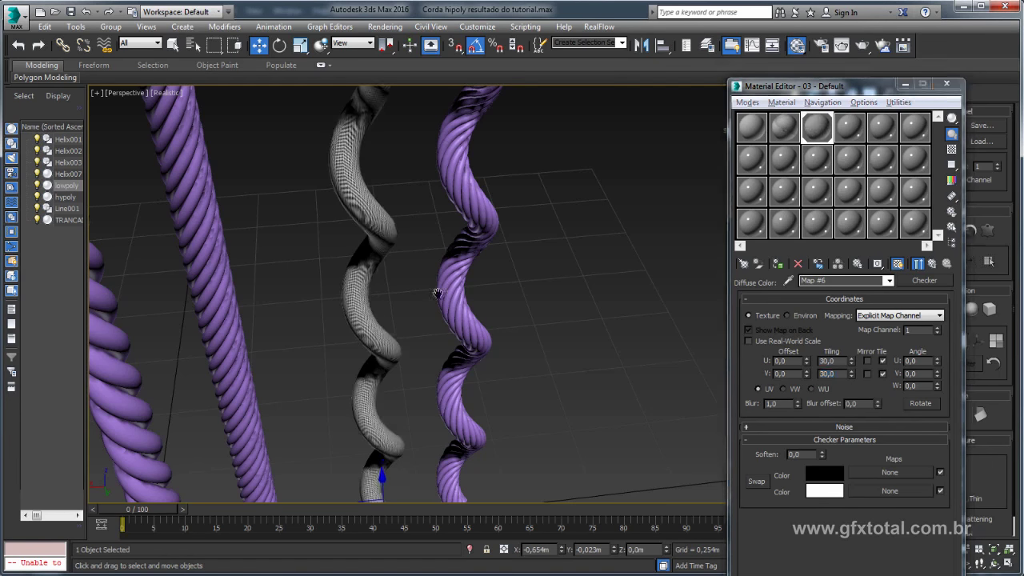
scroll(444, 273, up, 2)
scroll(423, 232, up, 5)
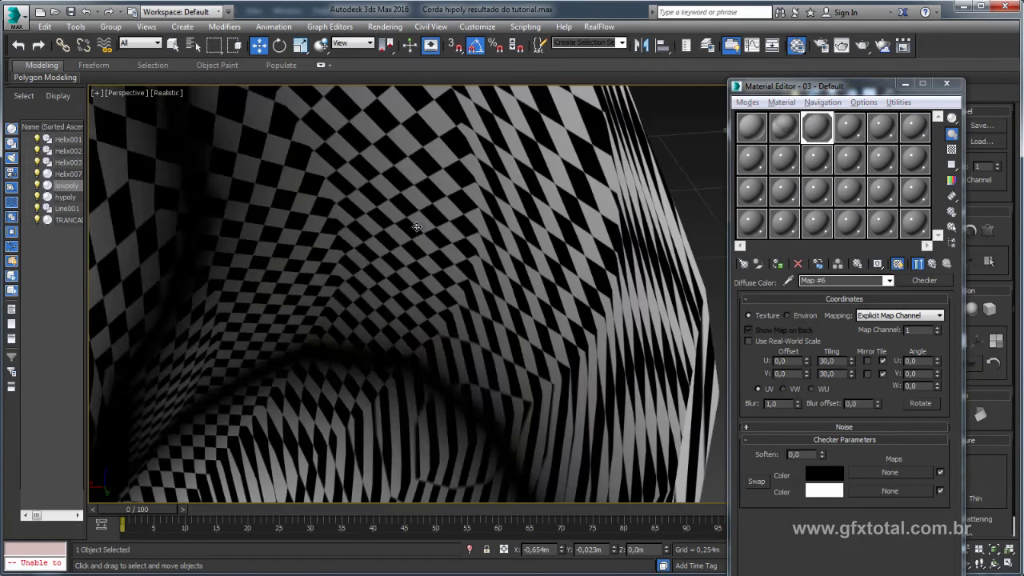
scroll(414, 228, up, 2)
scroll(415, 228, up, 2)
scroll(478, 313, up, 1)
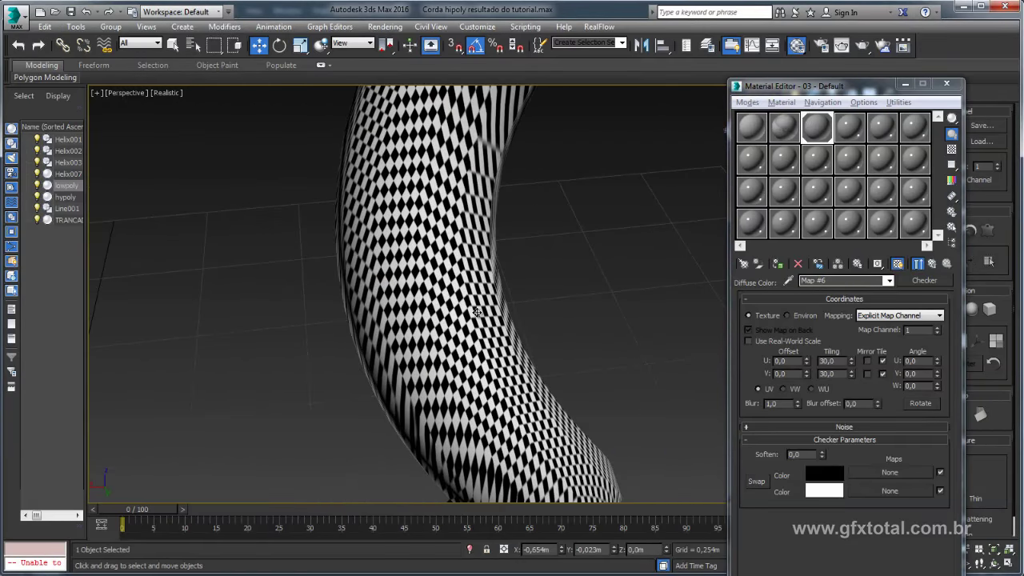
scroll(493, 308, up, 1)
scroll(493, 308, down, 3)
scroll(464, 288, down, 1)
scroll(432, 264, down, 2)
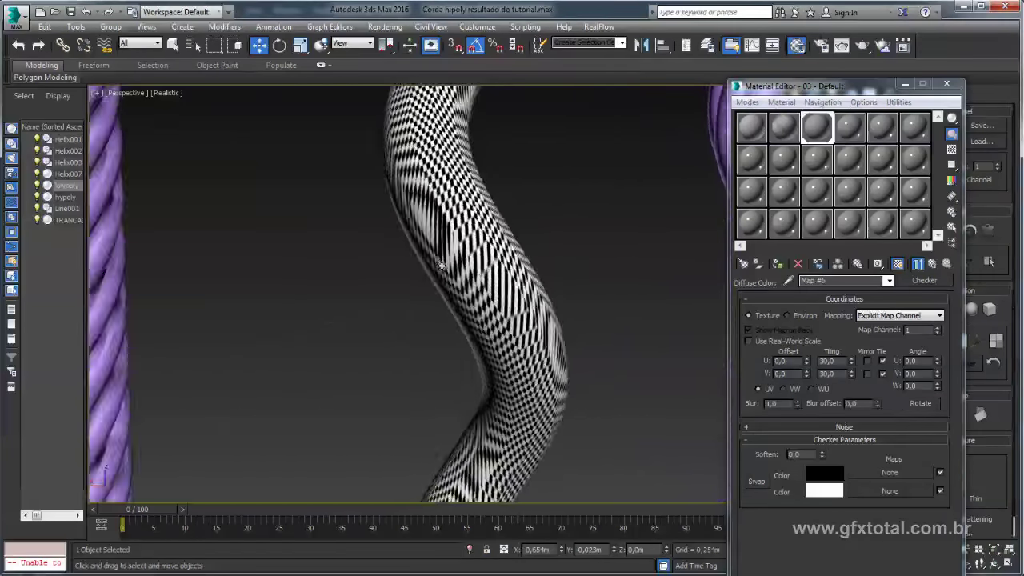
scroll(413, 246, down, 2)
scroll(413, 247, up, 2)
scroll(432, 272, up, 2)
scroll(464, 327, up, 2)
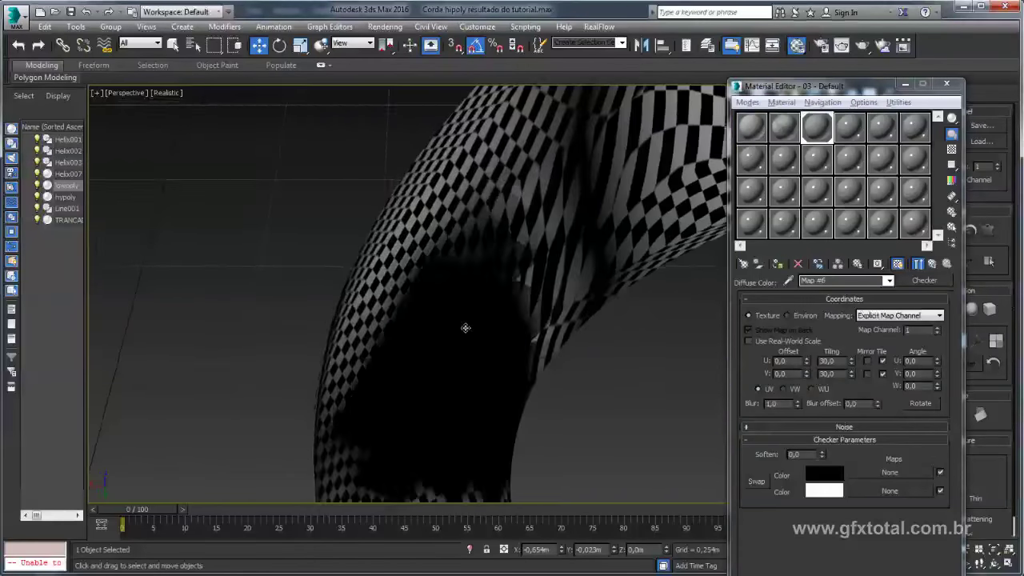
scroll(466, 276, down, 4)
scroll(466, 276, down, 3)
scroll(499, 258, down, 1)
scroll(498, 258, up, 2)
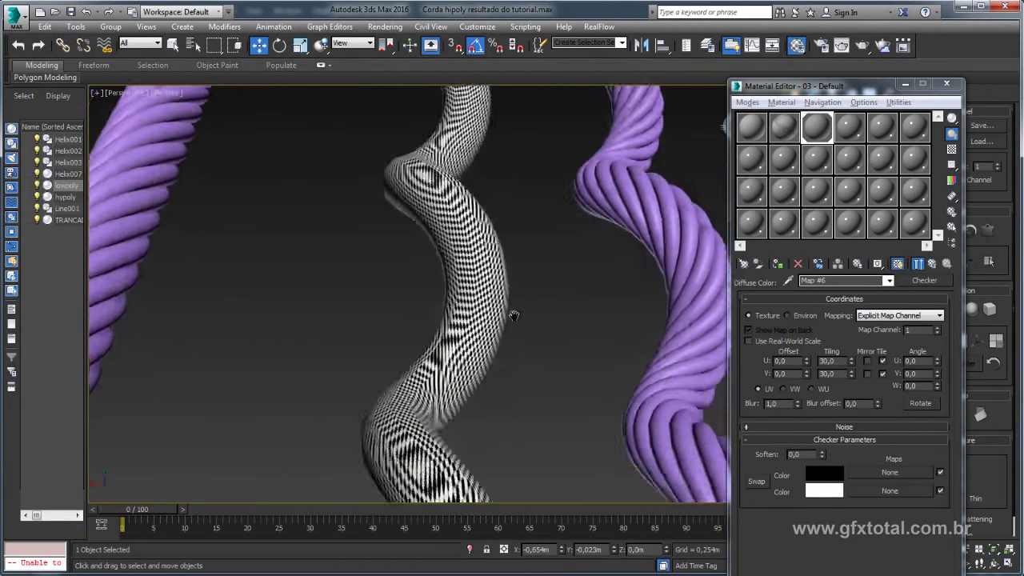
scroll(489, 217, up, 1)
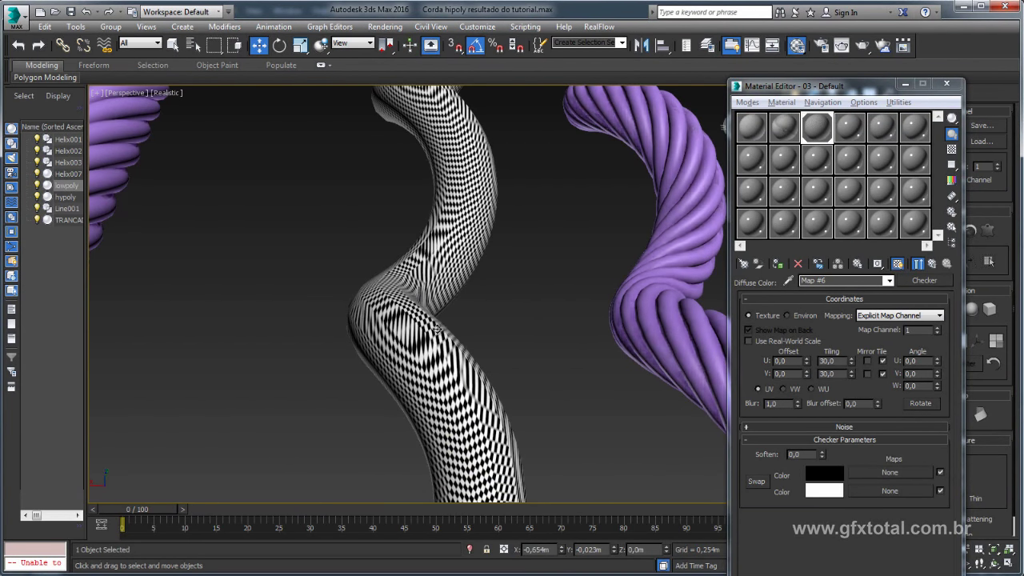
scroll(480, 288, down, 4)
scroll(512, 296, up, 2)
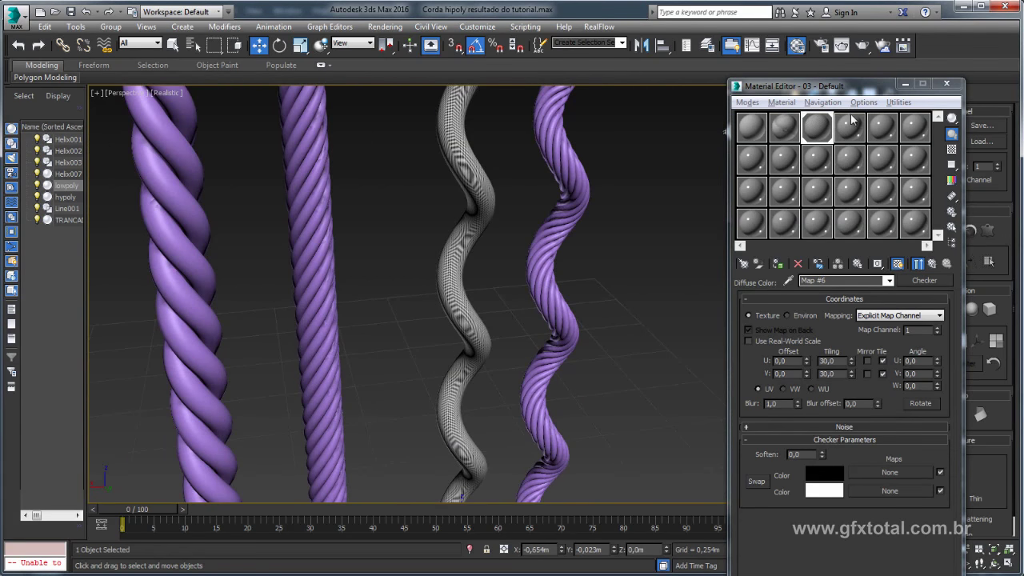
Close the Material Editor and turn Edged Faces back on with F4.
click(947, 83)
scroll(547, 243, down, 3)
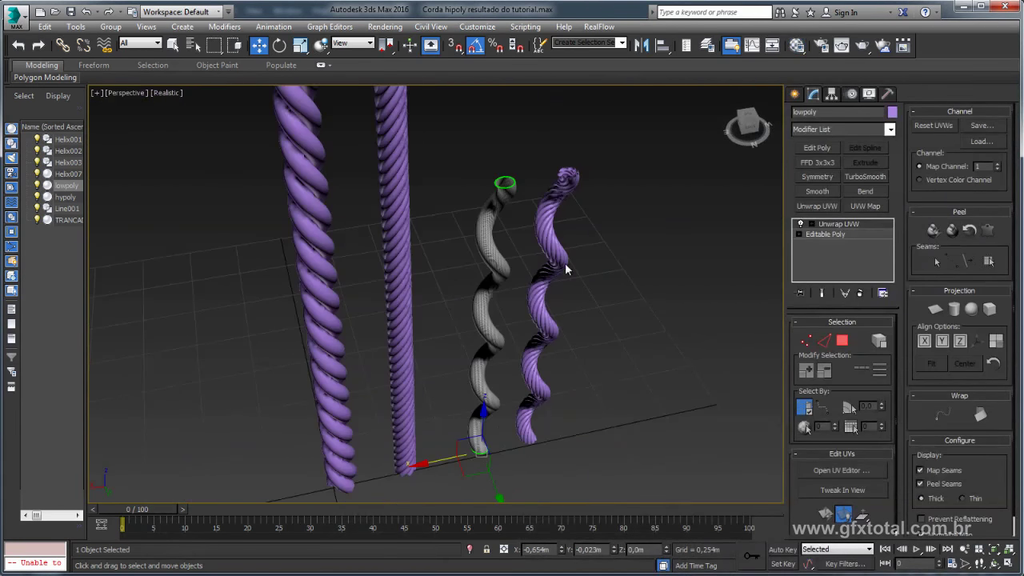
key(F4)
scroll(516, 250, up, 3)
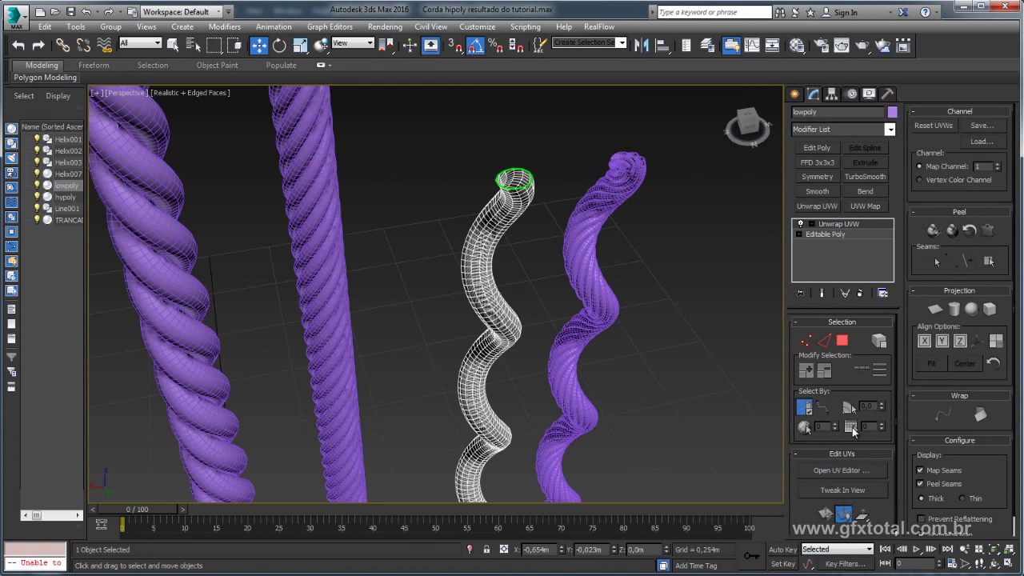
Open the Edit UVWs editor and reposition and shrink its window.
click(840, 478)
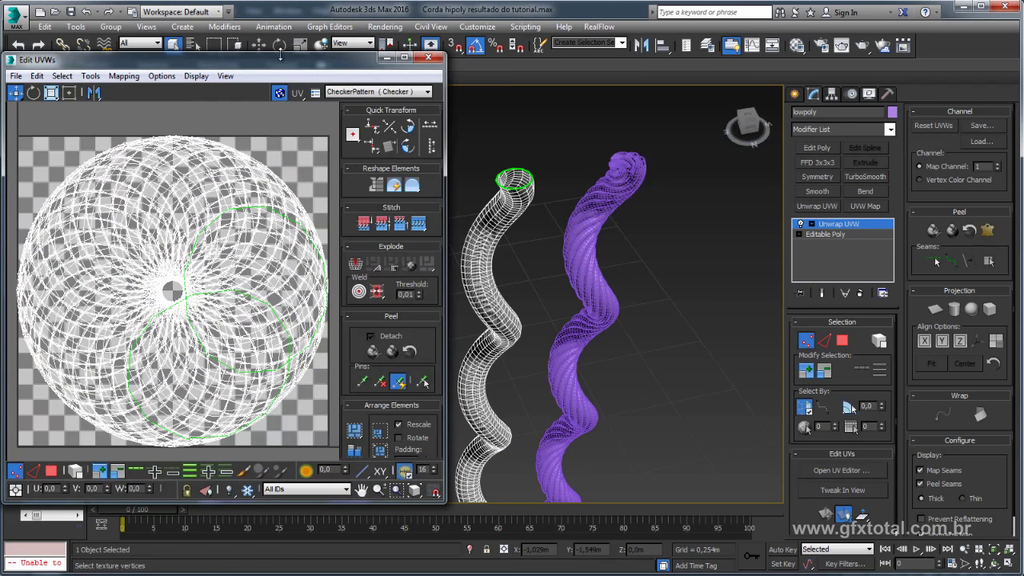
drag(274, 69, 324, 63)
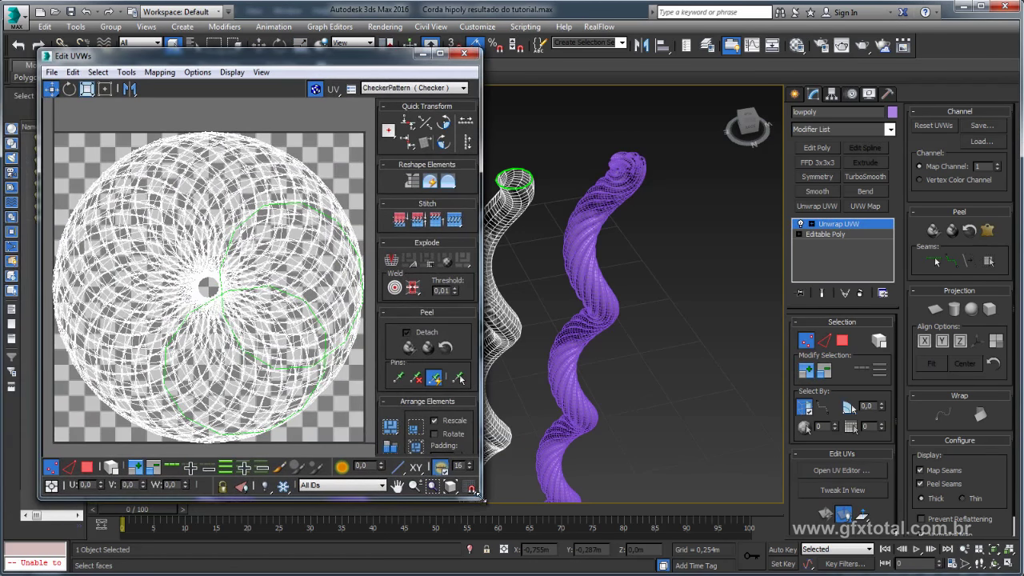
drag(480, 515, 453, 501)
scroll(272, 266, down, 2)
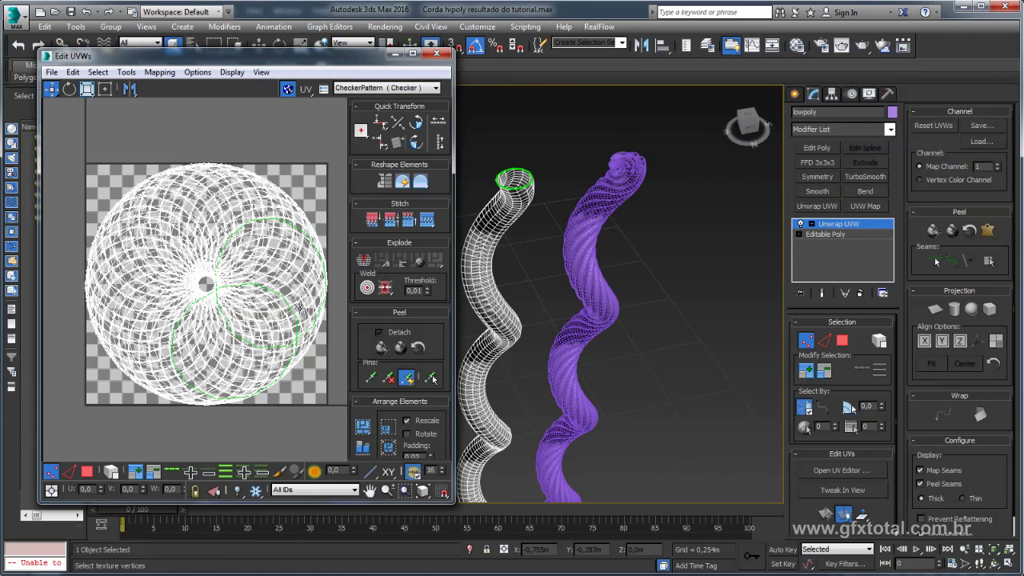
middle_drag(525, 304, 606, 264)
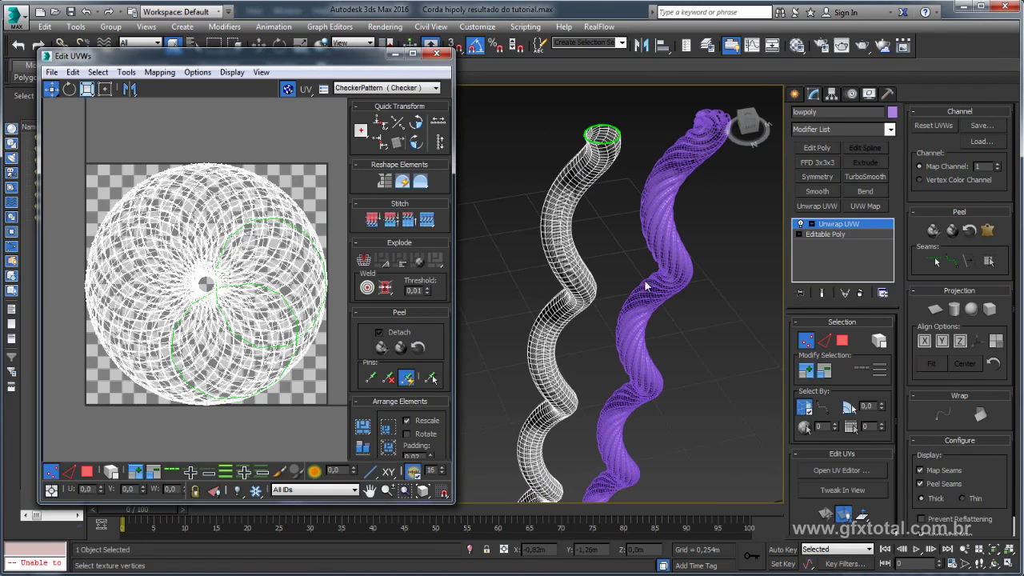
mouse_move(665, 296)
alt+middle_down()
mouse_move(654, 288)
mouse_move(605, 309)
alt+middle_up()
Hide the checker background in Edit UVWs and switch to Edge sub-object mode.
click(288, 88)
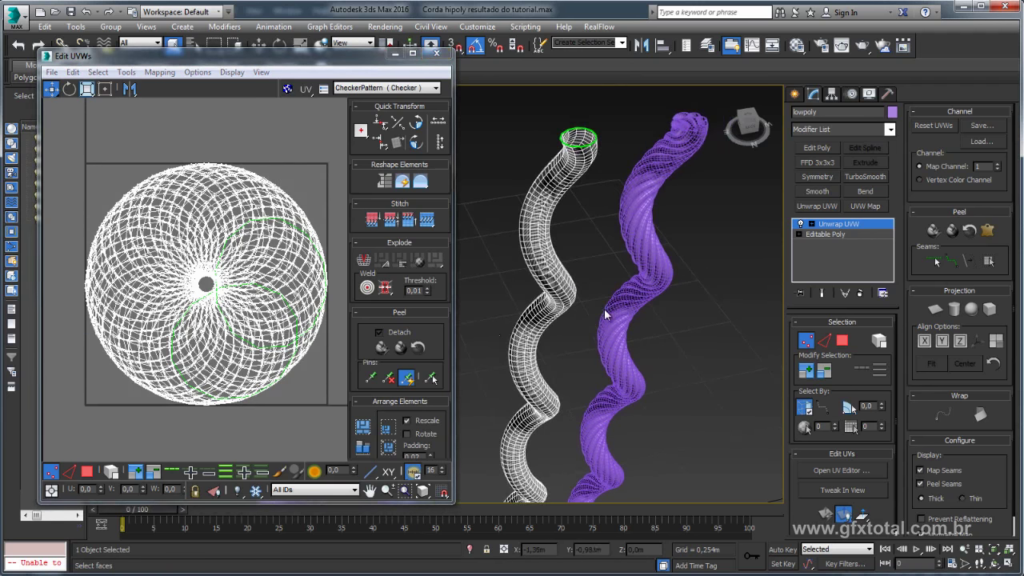
click(824, 340)
scroll(602, 165, up, 4)
scroll(603, 165, up, 5)
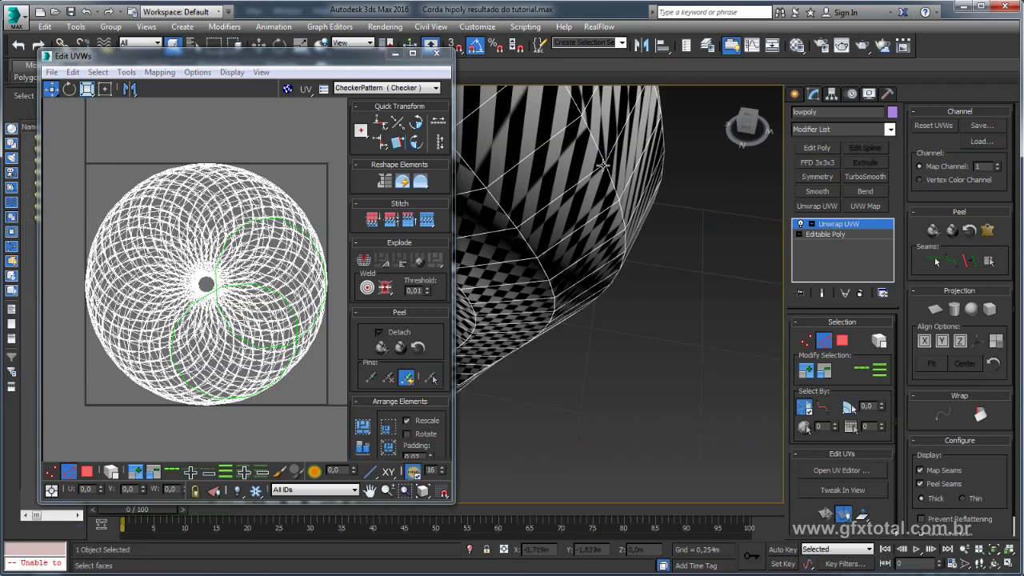
Select an edge loop along the rope and convert it to a seam.
click(596, 145)
scroll(625, 166, down, 5)
alt+middle_drag(625, 167, 640, 167)
scroll(641, 167, up, 4)
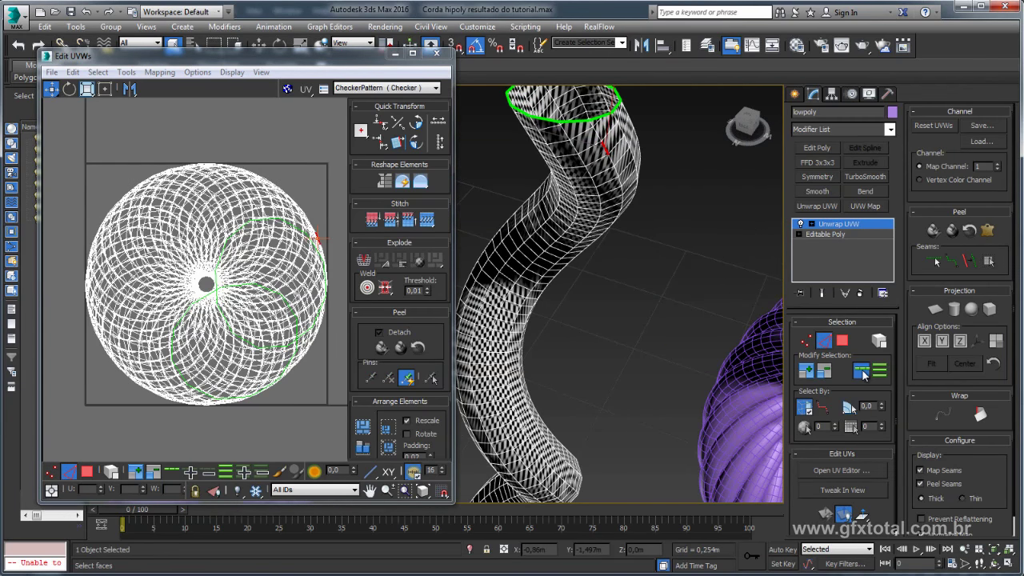
click(860, 370)
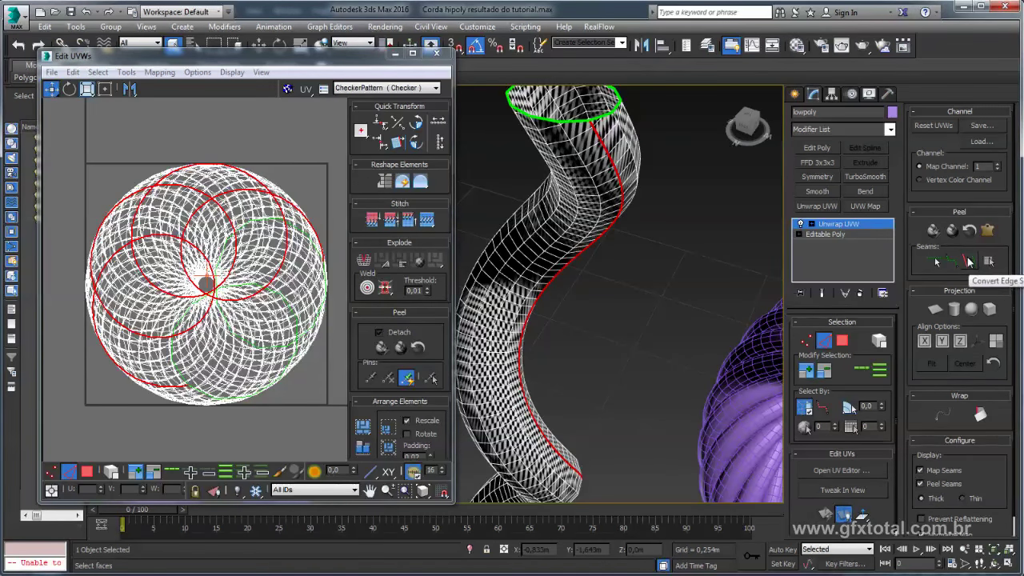
click(968, 261)
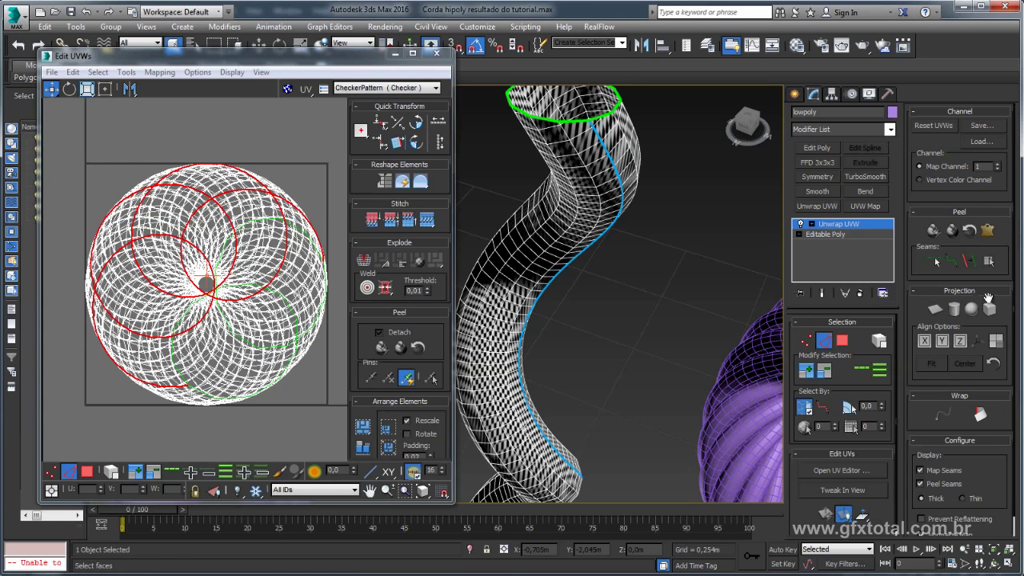
In Polygon mode, pick one face and expand the selection out to the seams.
click(843, 341)
key(ctrl+a)
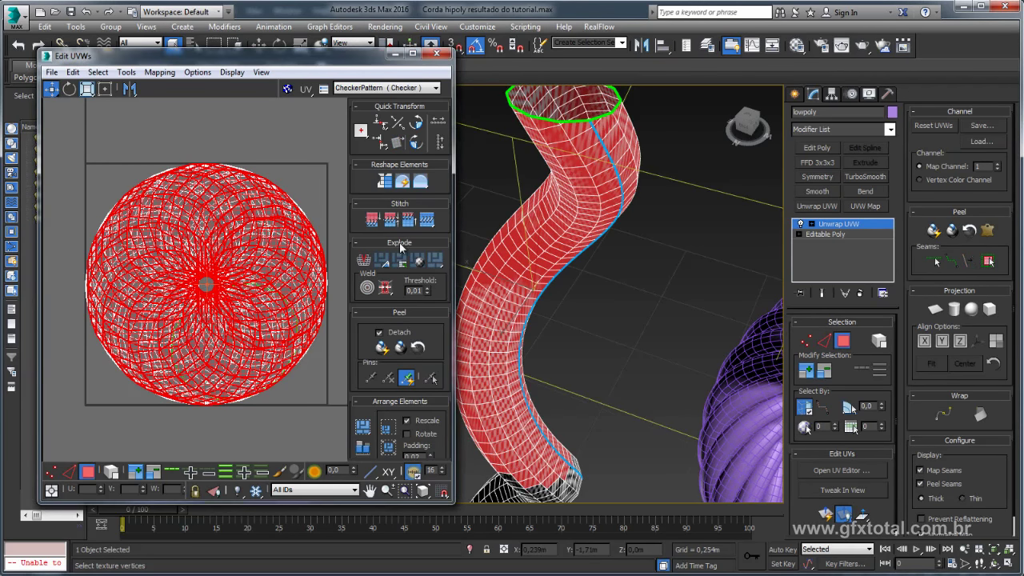
click(588, 198)
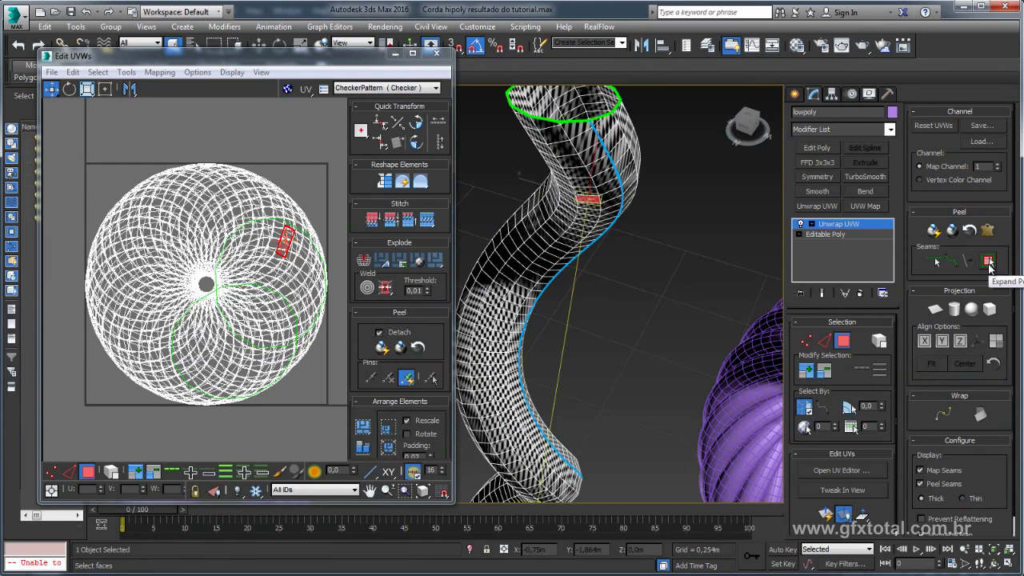
click(988, 262)
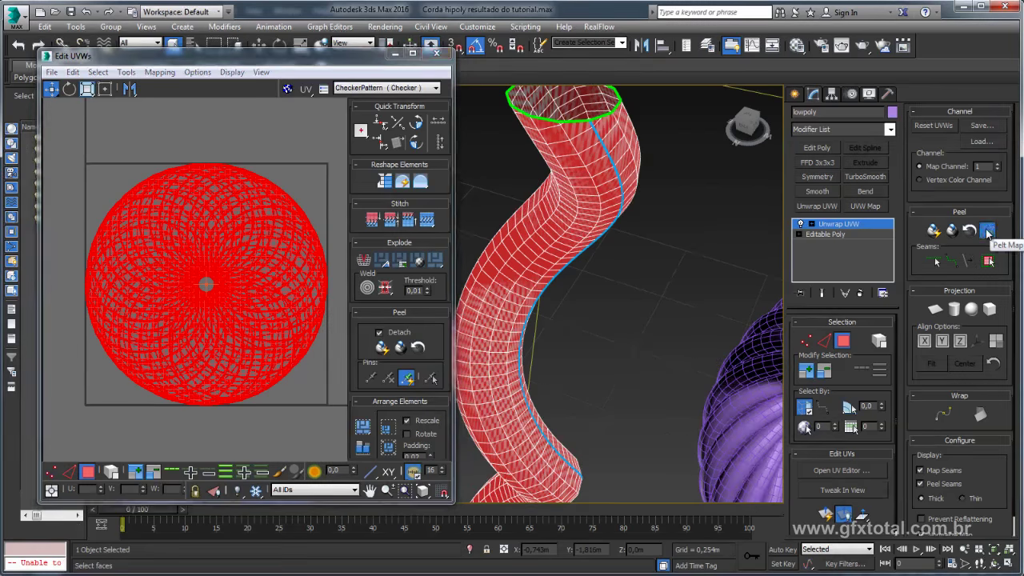
Run a Pelt unwrap on the rope with relax and accept the result.
click(988, 232)
click(582, 211)
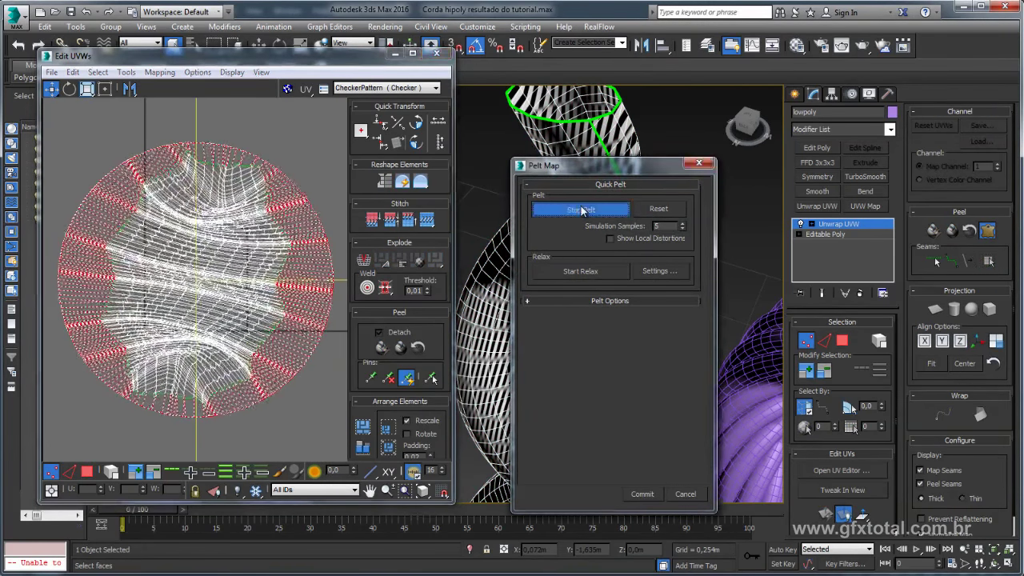
click(582, 272)
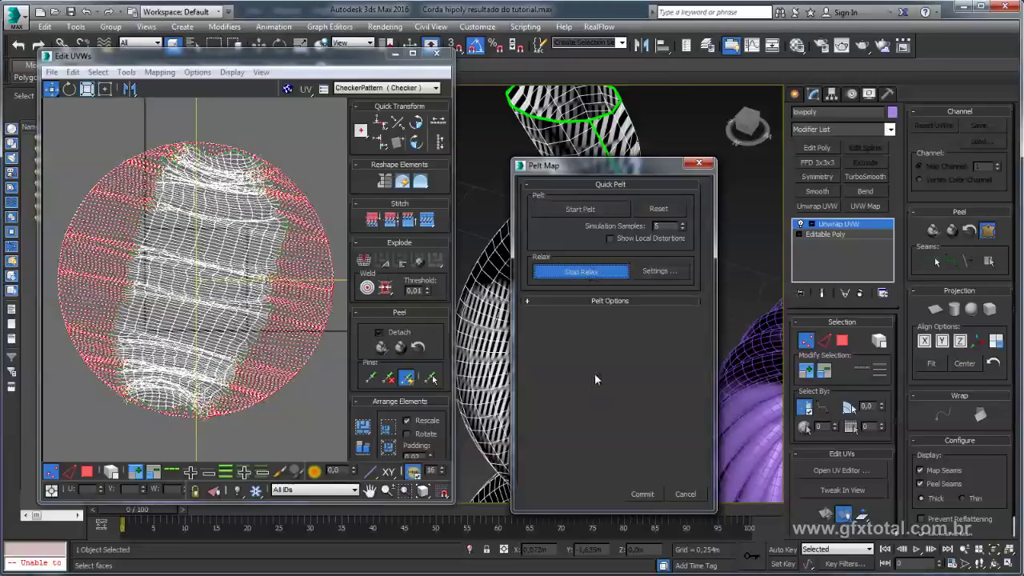
click(642, 494)
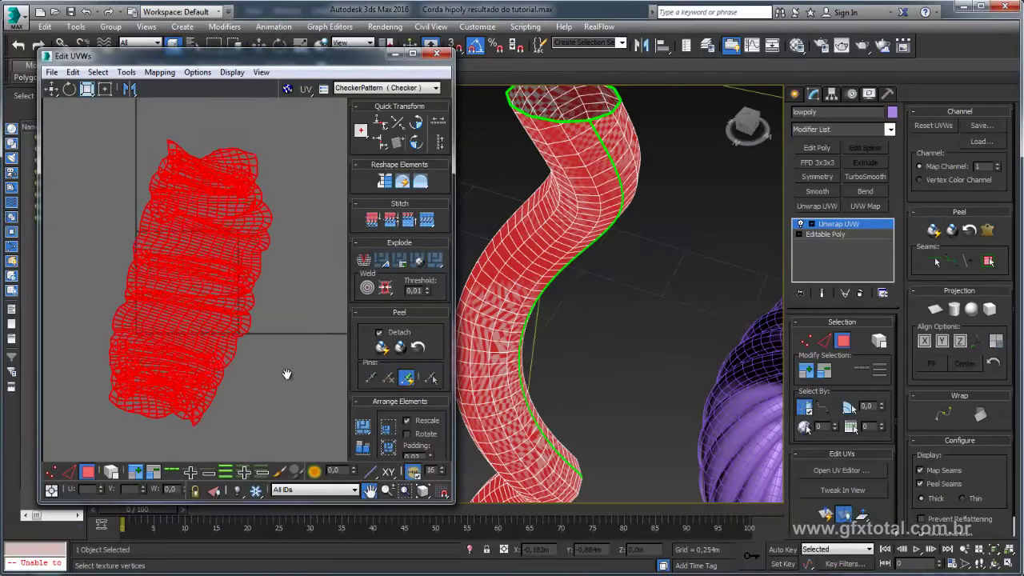
Marquee-select the whole UV cluster and Quick Peel it into a straight strip.
scroll(288, 368, down, 2)
click(286, 344)
scroll(200, 272, up, 2)
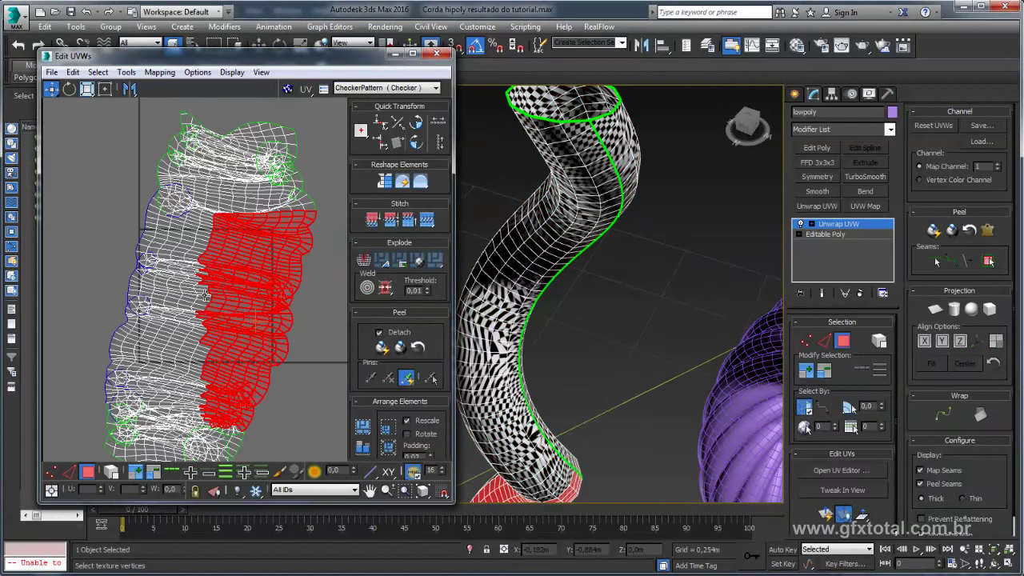
scroll(180, 260, up, 2)
scroll(177, 257, down, 2)
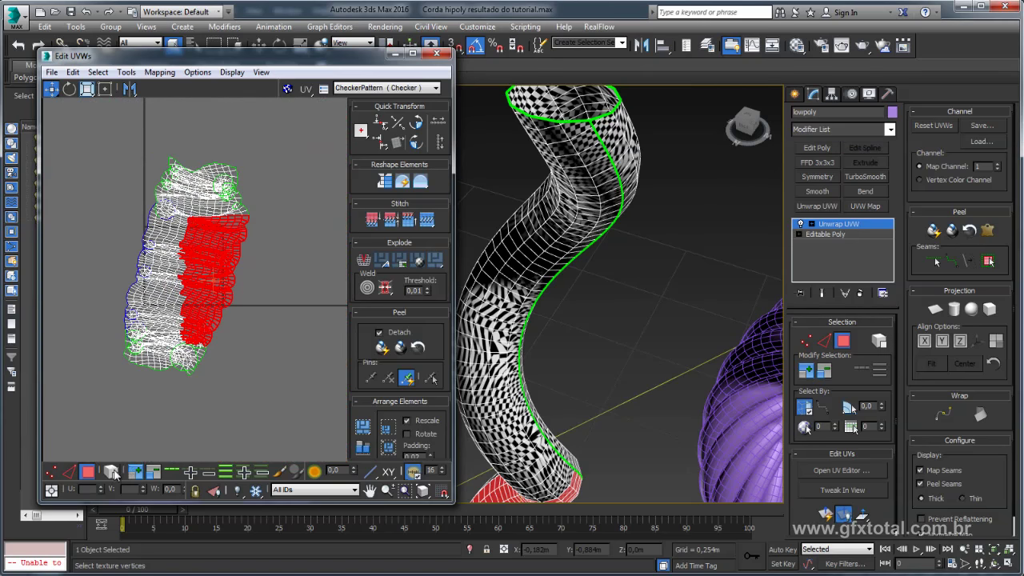
drag(255, 407, 109, 160)
middle_drag(254, 283, 260, 267)
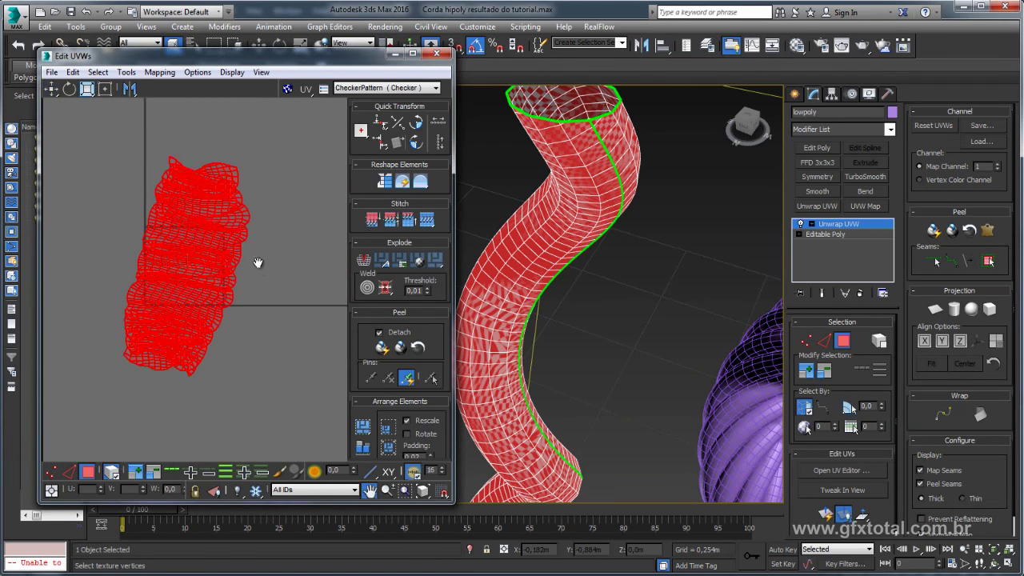
click(382, 349)
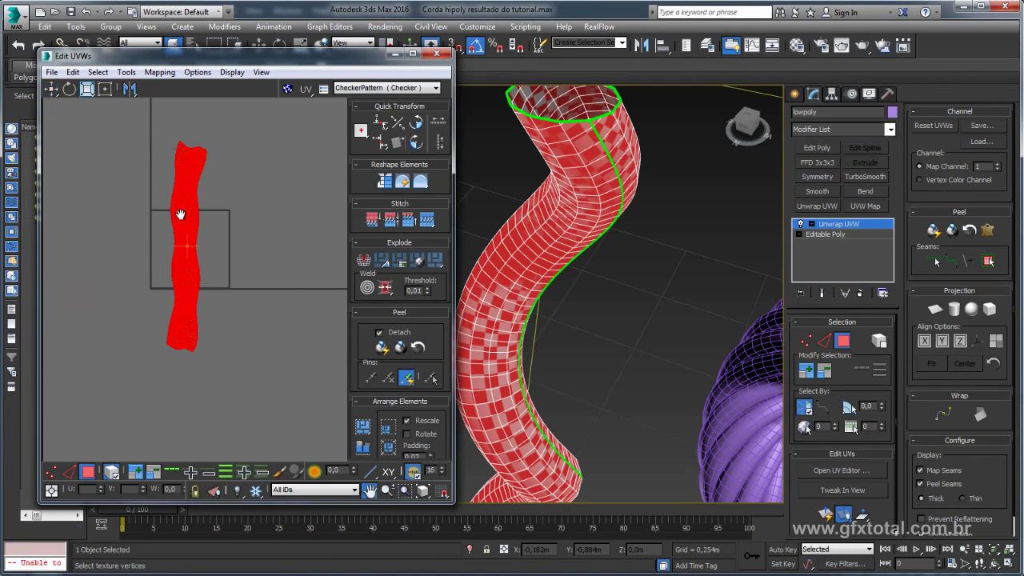
Deselect the faces and inspect the evened checker squares on the curved rope.
drag(180, 215, 210, 224)
mouse_move(595, 331)
alt+middle_down()
mouse_move(623, 224)
mouse_move(624, 266)
alt+middle_up()
scroll(615, 246, up, 3)
key(ctrl+d)
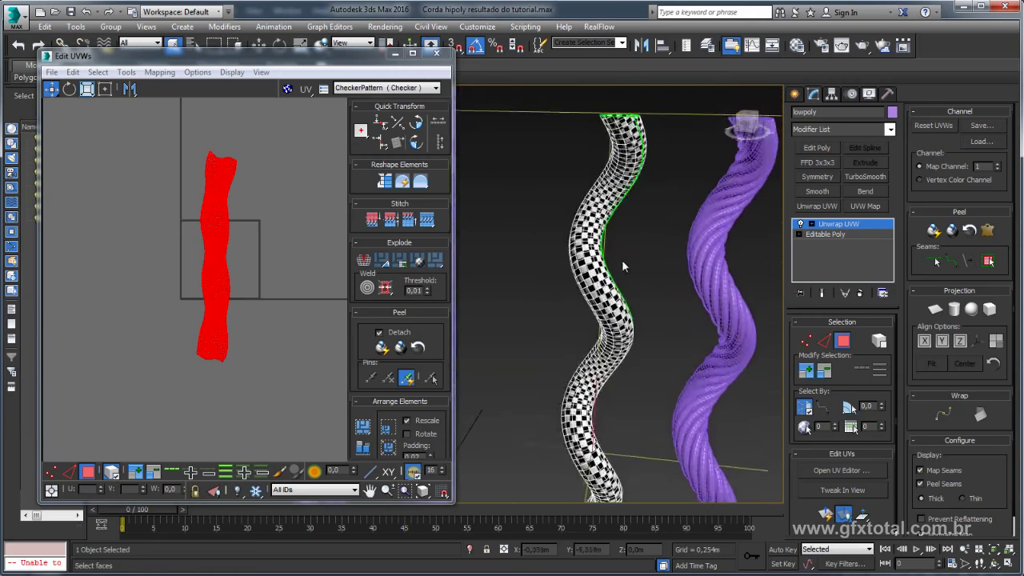
scroll(623, 266, up, 3)
scroll(589, 222, up, 3)
scroll(590, 222, down, 2)
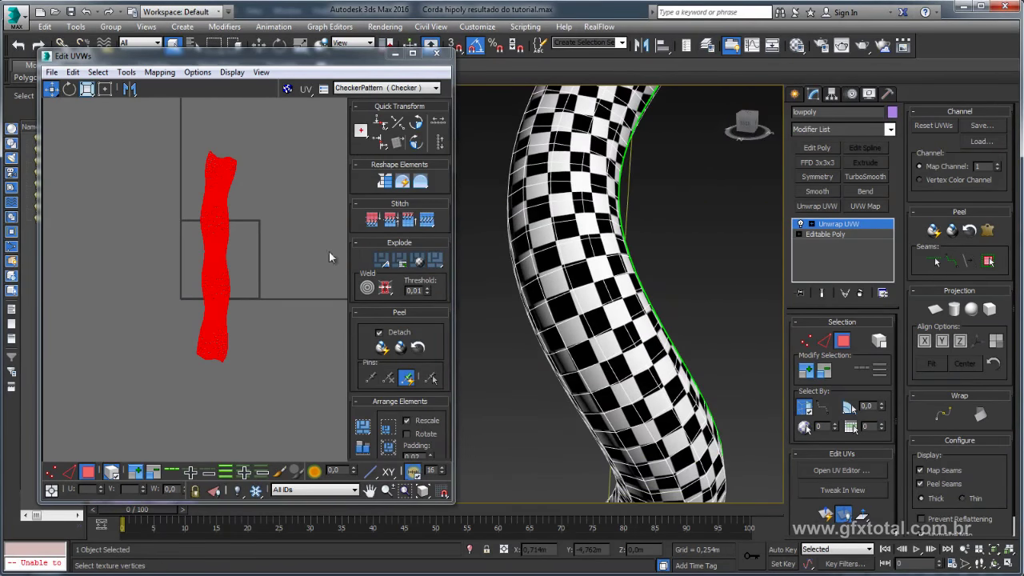
middle_drag(263, 263, 264, 290)
mouse_move(576, 304)
alt+middle_down()
mouse_move(588, 316)
mouse_move(552, 300)
alt+middle_up()
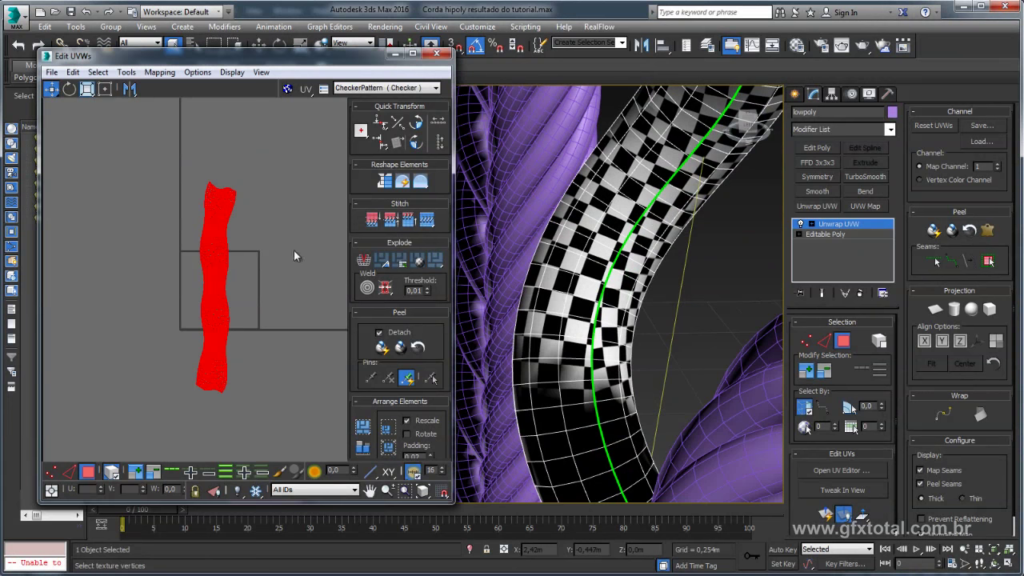
scroll(264, 240, up, 2)
scroll(247, 233, up, 3)
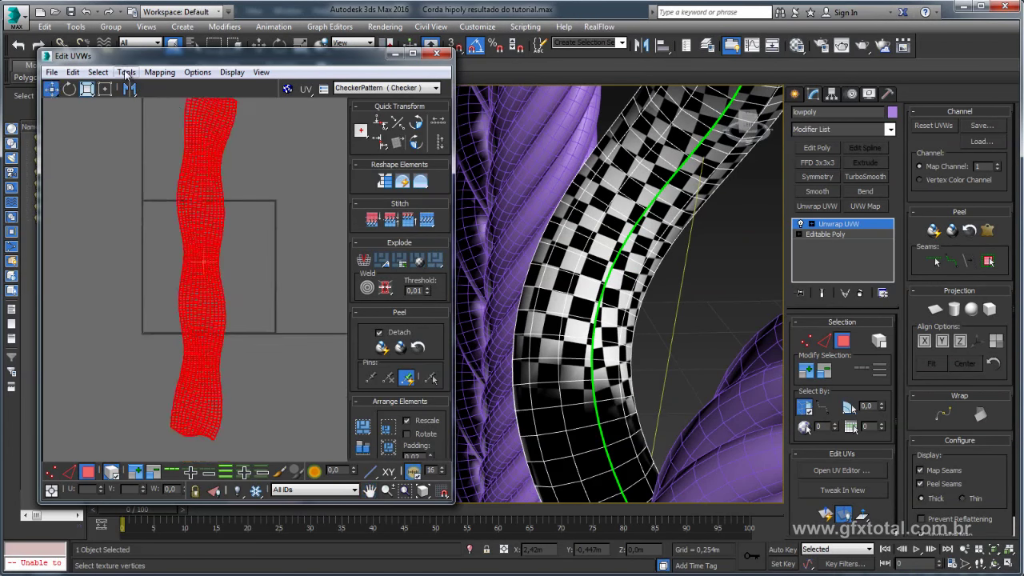
Relax the UV strip By Polygon Angles with 1 iteration, then close the Relax dialog.
click(127, 72)
click(164, 292)
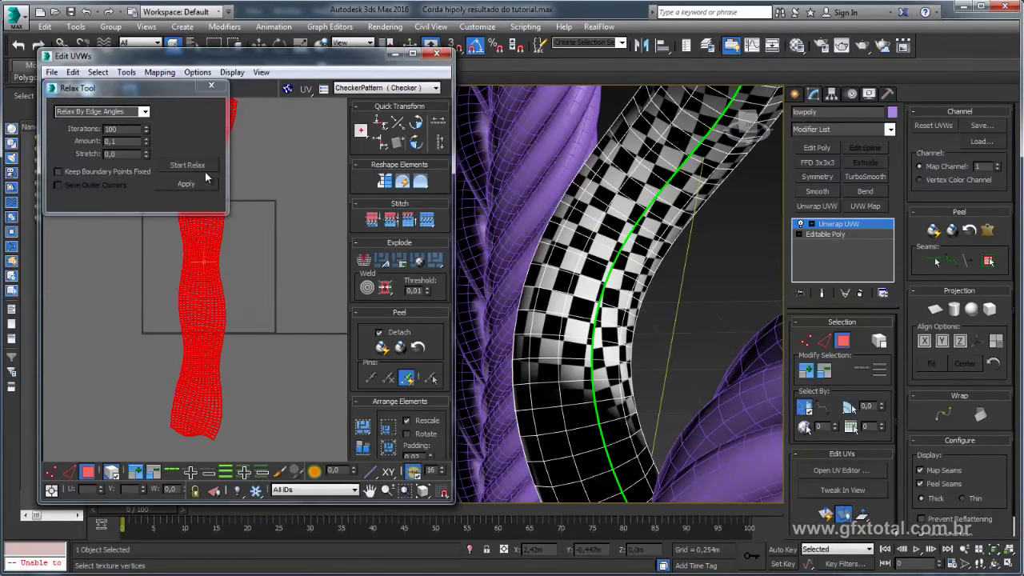
click(144, 111)
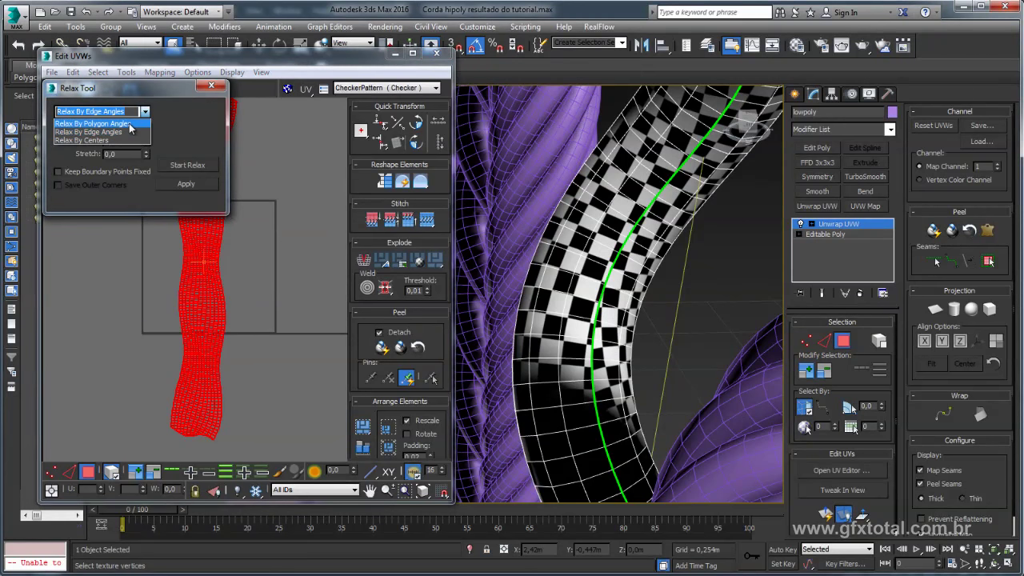
click(130, 125)
click(147, 128)
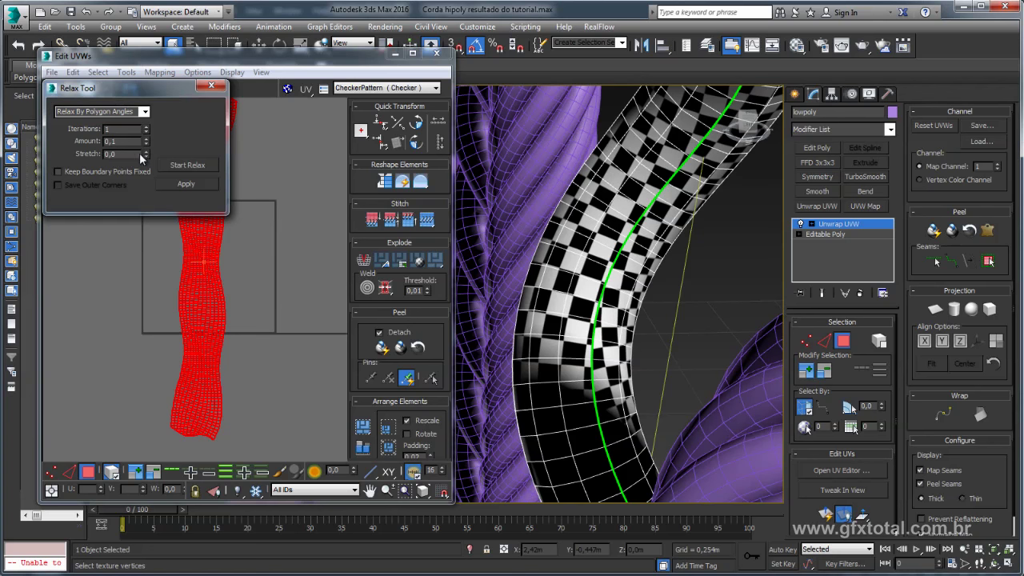
click(192, 165)
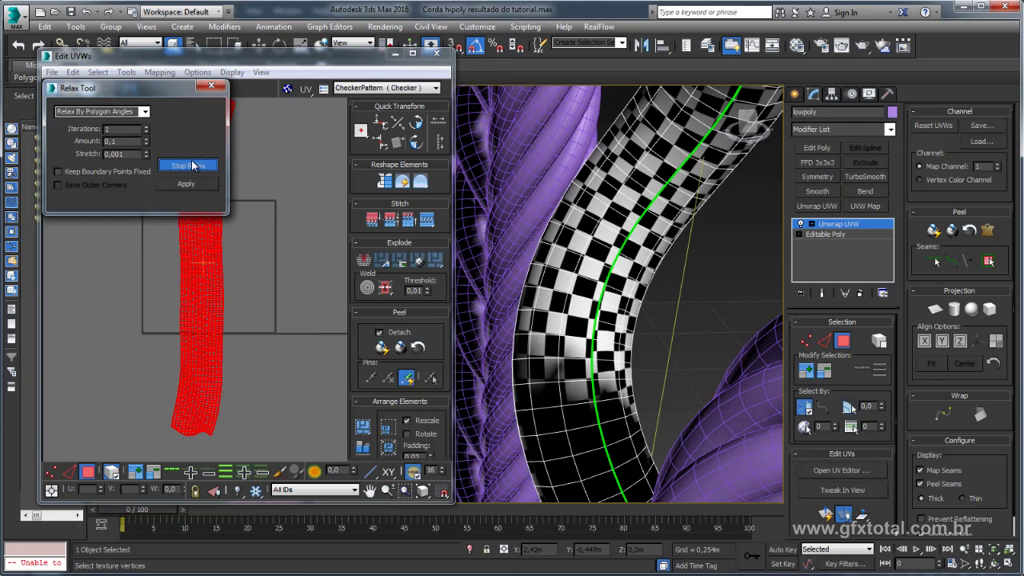
click(192, 165)
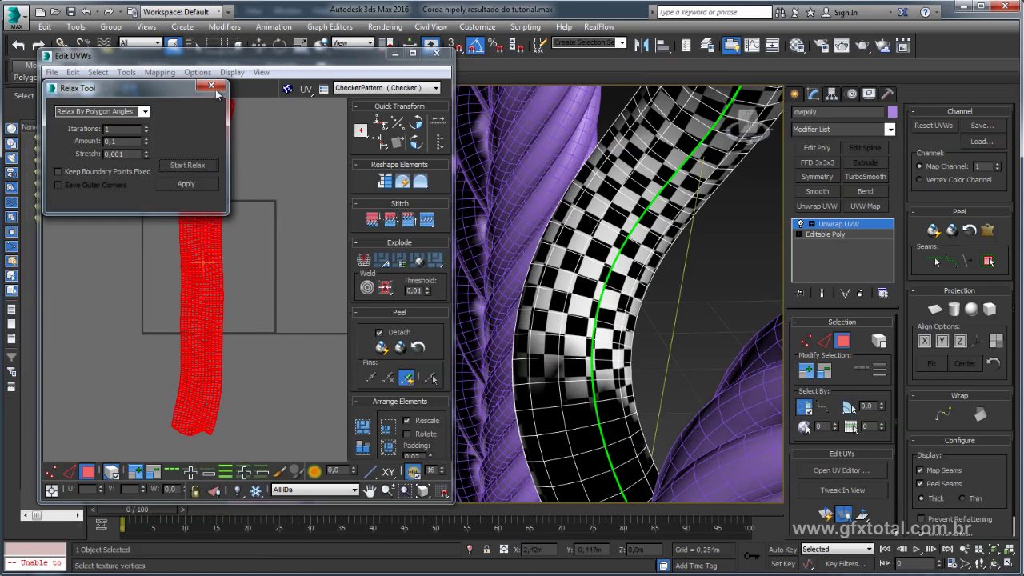
click(211, 85)
scroll(639, 251, down, 4)
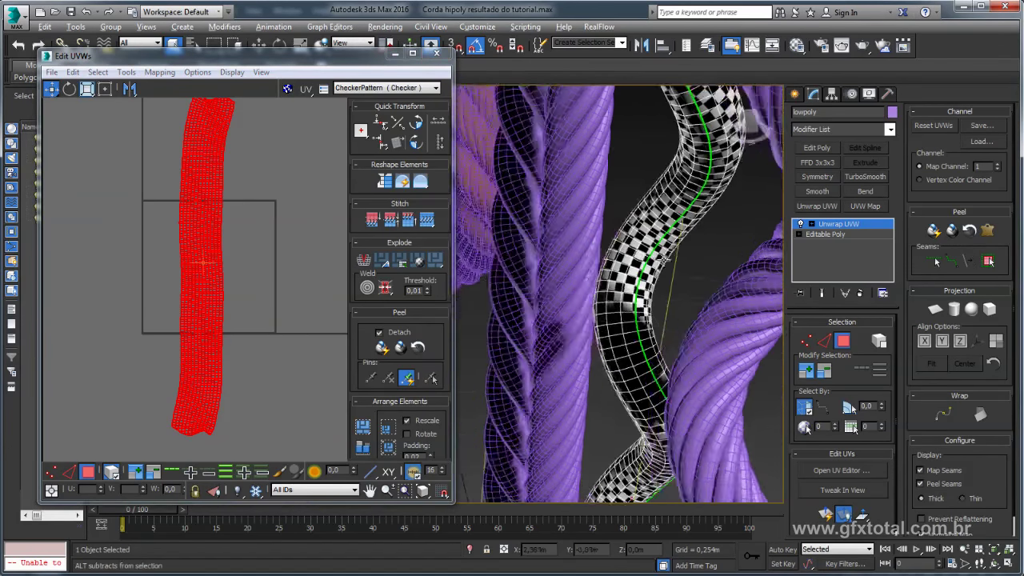
Isolate the low-poly rope and switch the perspective view to Shaded + Edged Faces.
key(alt+q)
alt+middle_drag(656, 264, 708, 280)
click(708, 280)
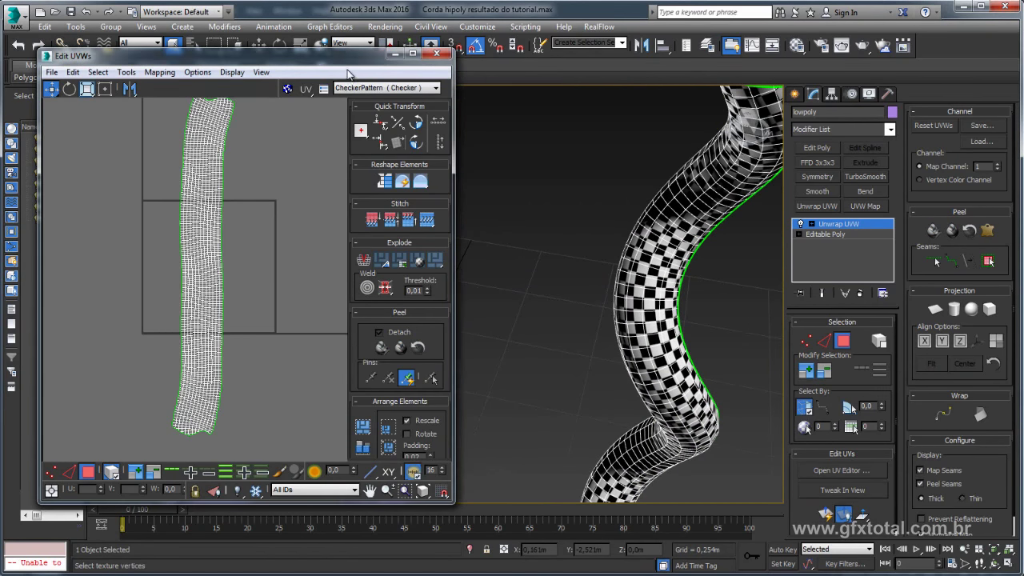
drag(223, 50, 202, 114)
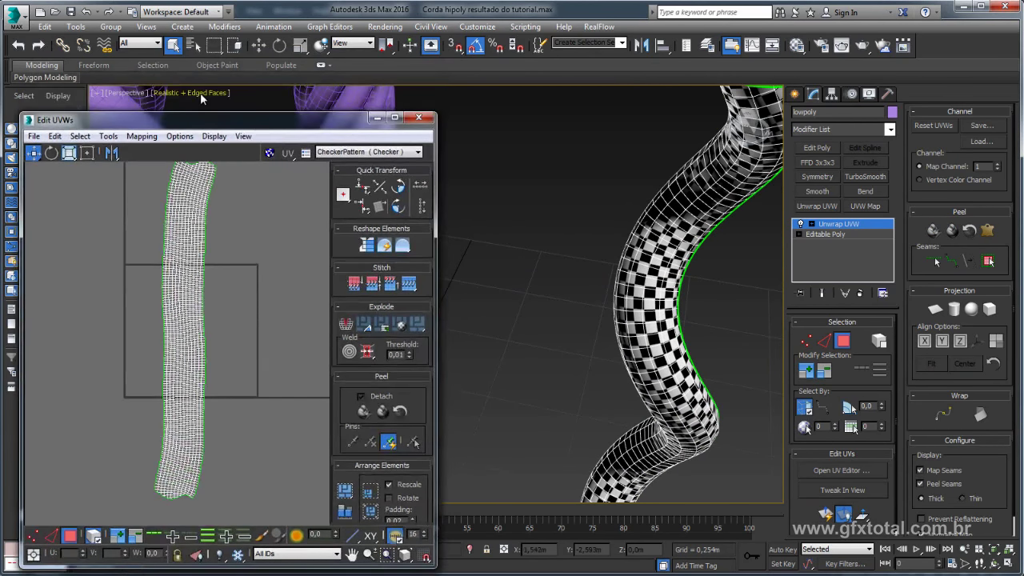
click(192, 92)
click(212, 120)
mouse_move(660, 256)
middle_down()
mouse_move(615, 254)
mouse_move(681, 242)
mouse_move(594, 221)
mouse_move(651, 229)
middle_up()
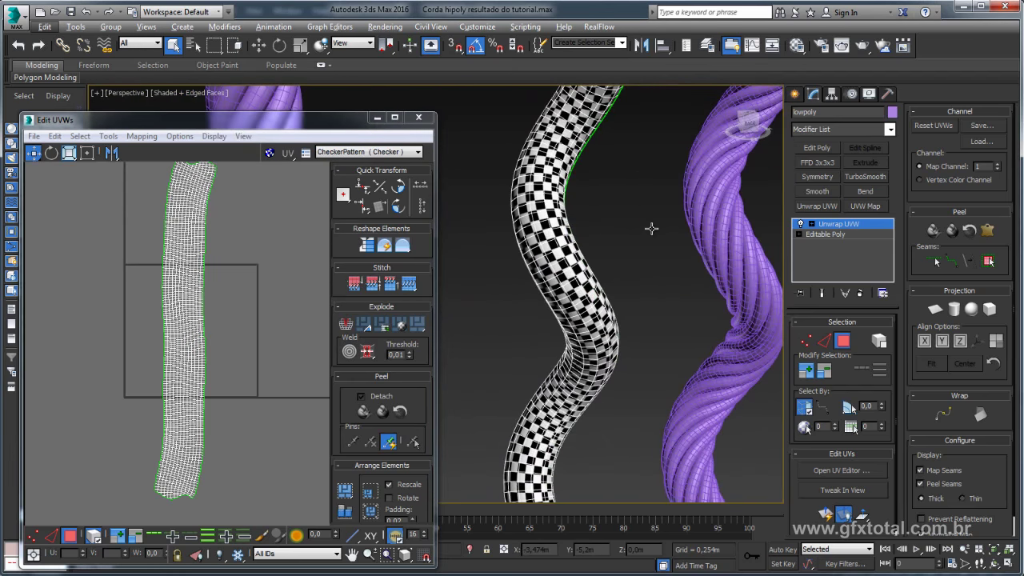
scroll(652, 229, down, 3)
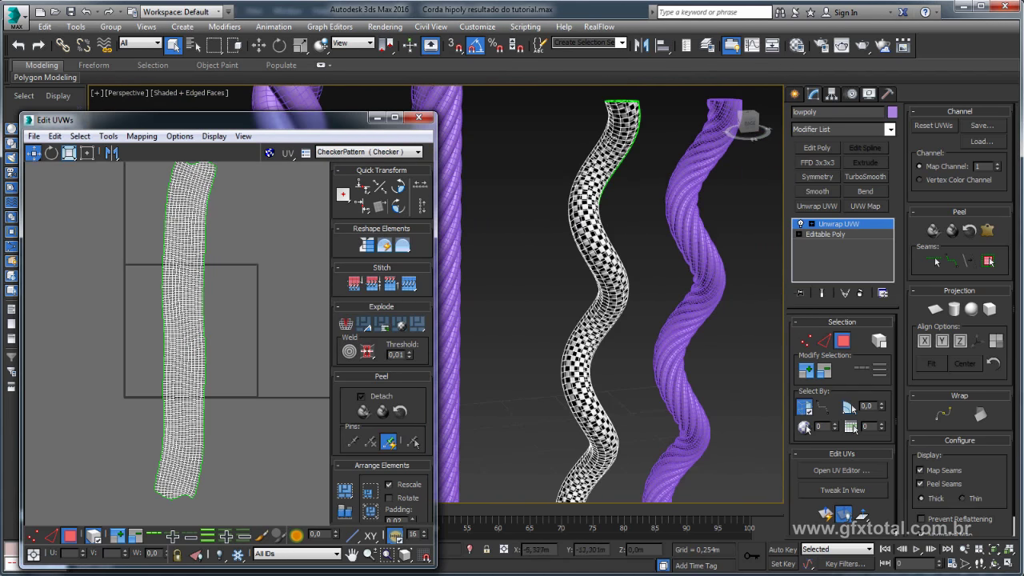
Switch to UV scaling and marquee-select the whole UV strip.
click(69, 153)
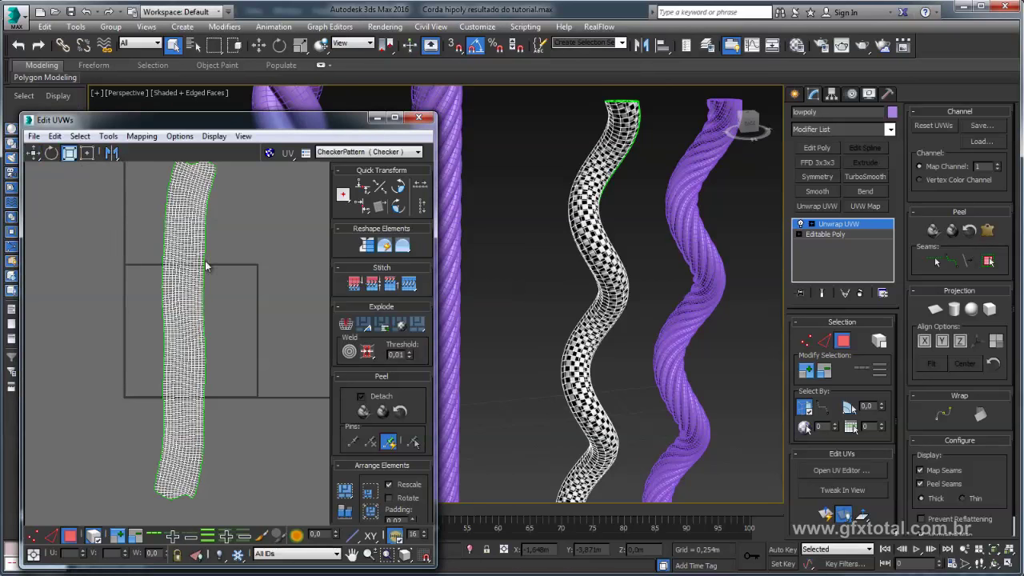
middle_drag(222, 401, 241, 429)
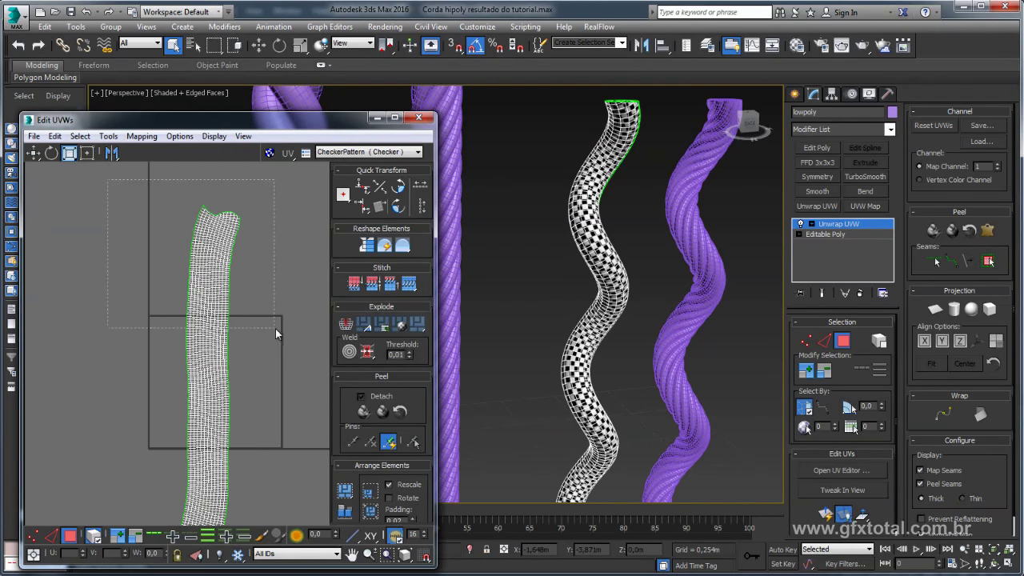
drag(277, 334, 278, 334)
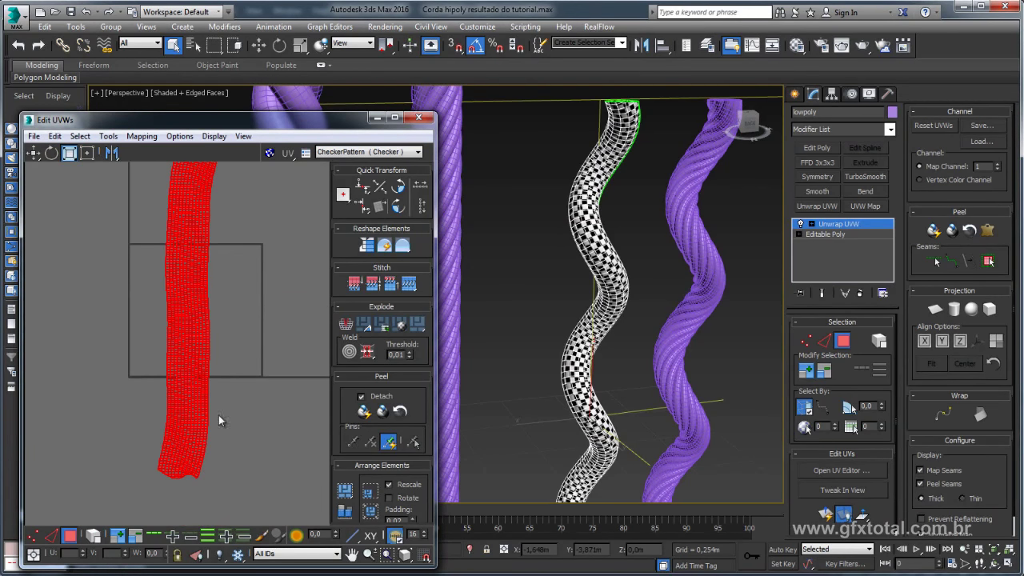
Detach the lower part of the rope's UV strip and move it beside the strip.
scroll(218, 415, down, 2)
drag(108, 375, 117, 371)
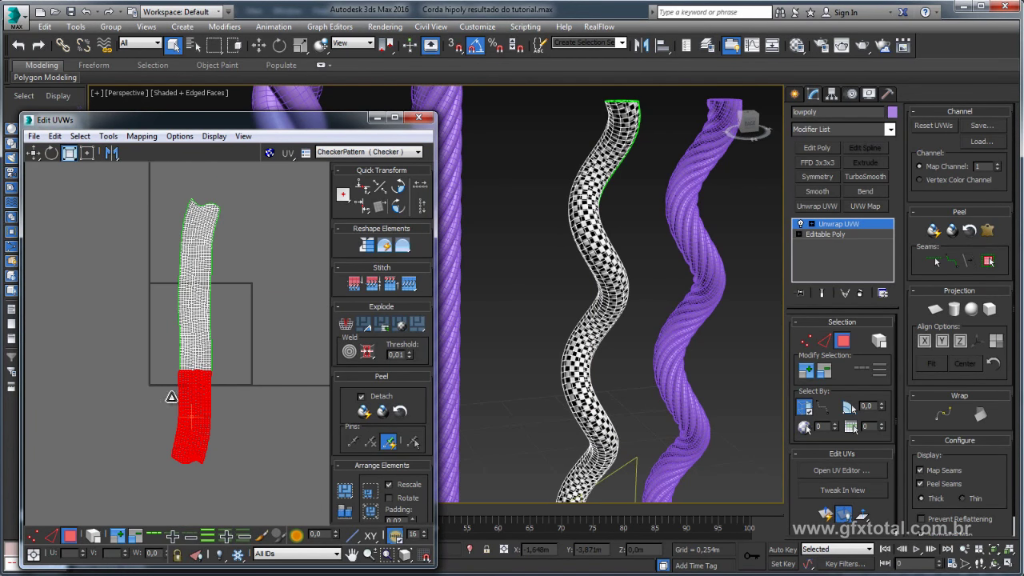
click(109, 137)
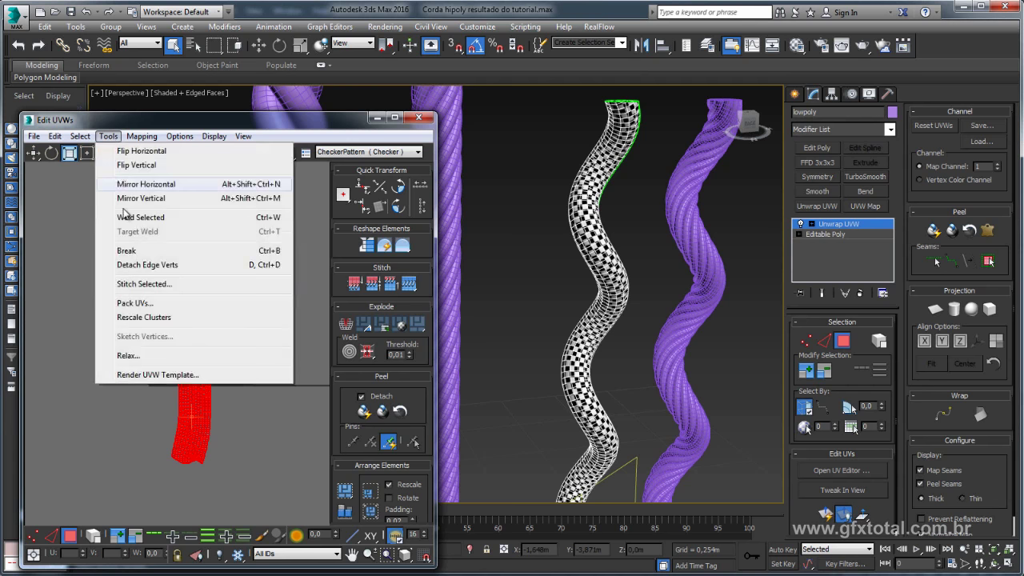
click(160, 264)
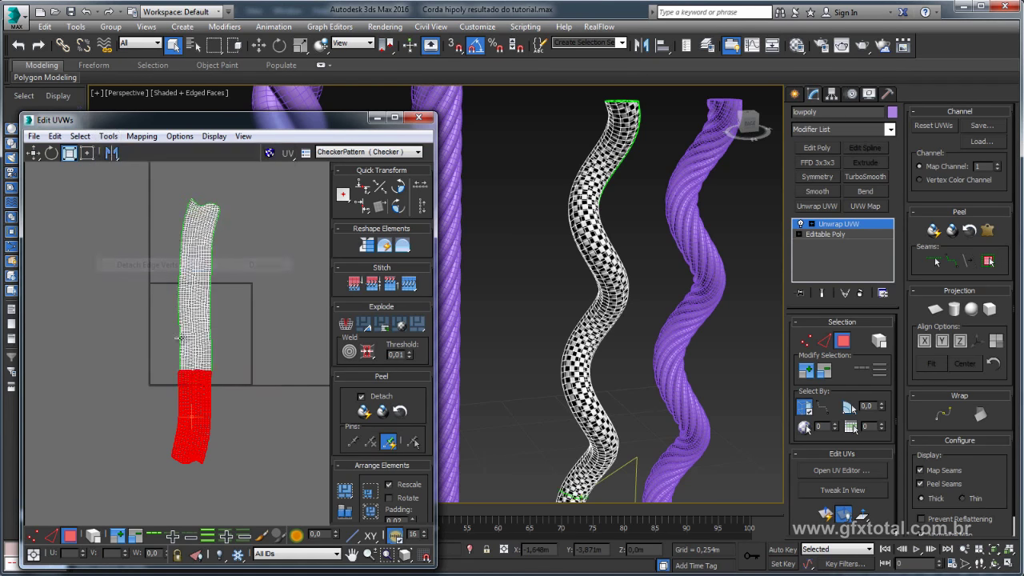
click(34, 153)
drag(198, 380, 288, 318)
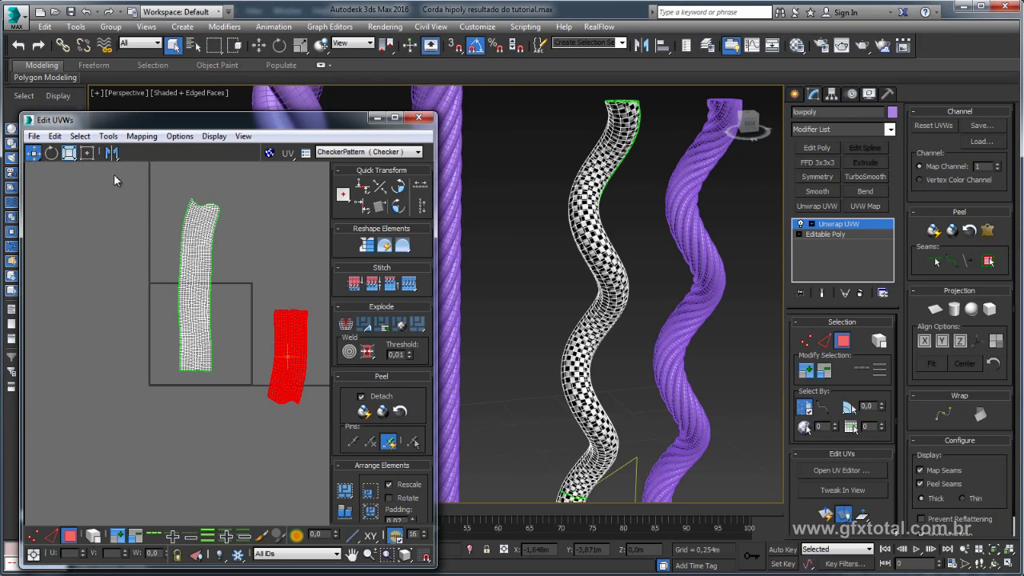
key(ctrl+i)
Detach the strip's top section, move it up and right, then select all three pieces.
middle_drag(273, 285, 228, 299)
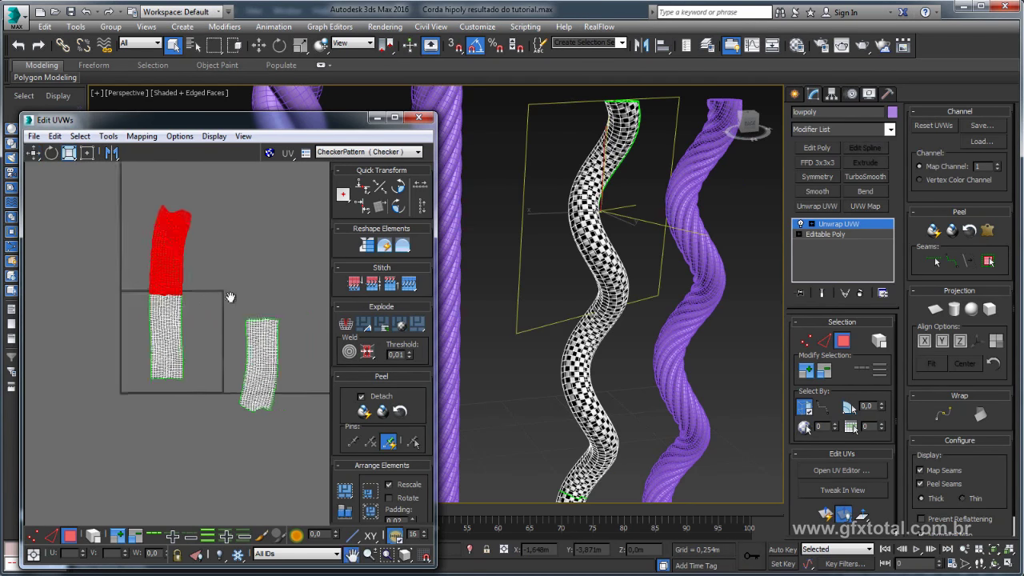
click(109, 137)
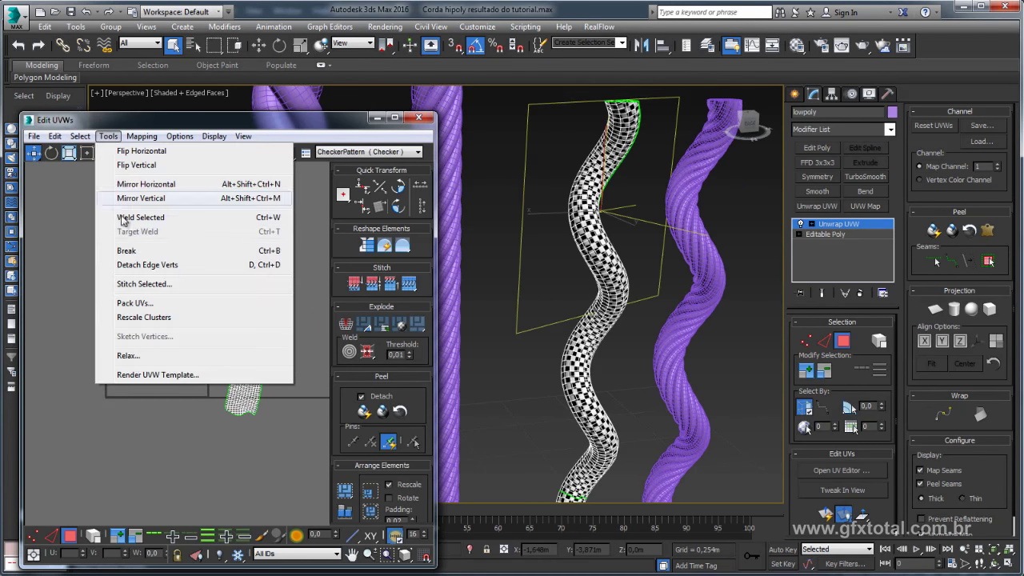
click(156, 265)
drag(166, 267, 259, 255)
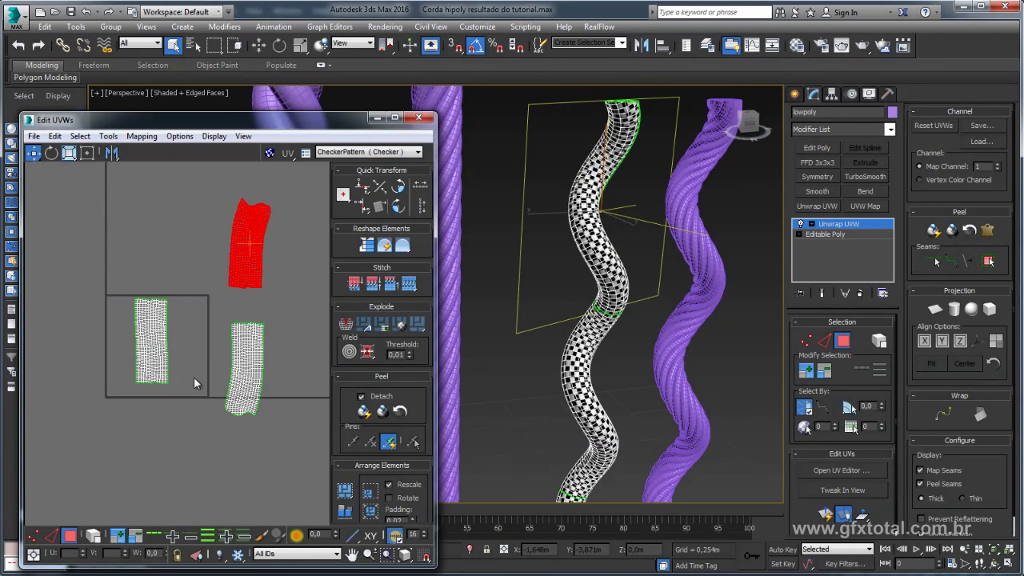
drag(99, 201, 291, 427)
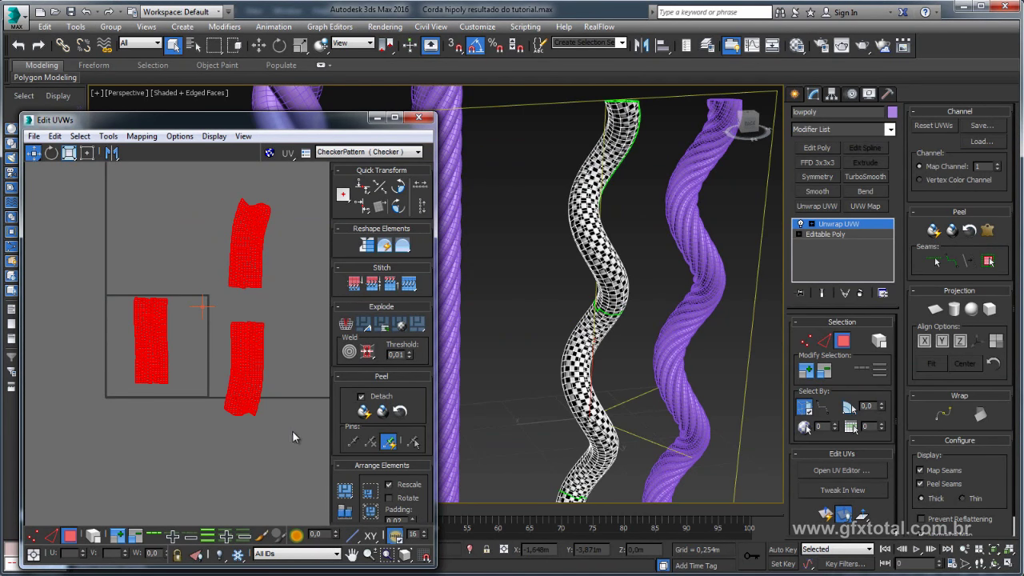
middle_drag(214, 319, 178, 306)
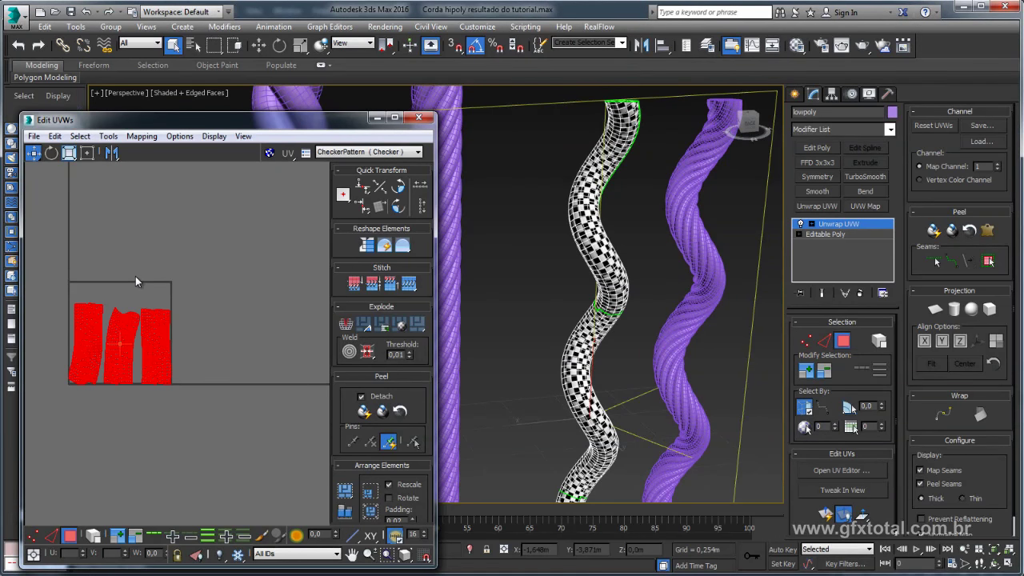
Frame the UV square and raise the left and right UV islands slightly.
scroll(160, 263, up, 2)
scroll(196, 267, up, 2)
scroll(221, 276, up, 2)
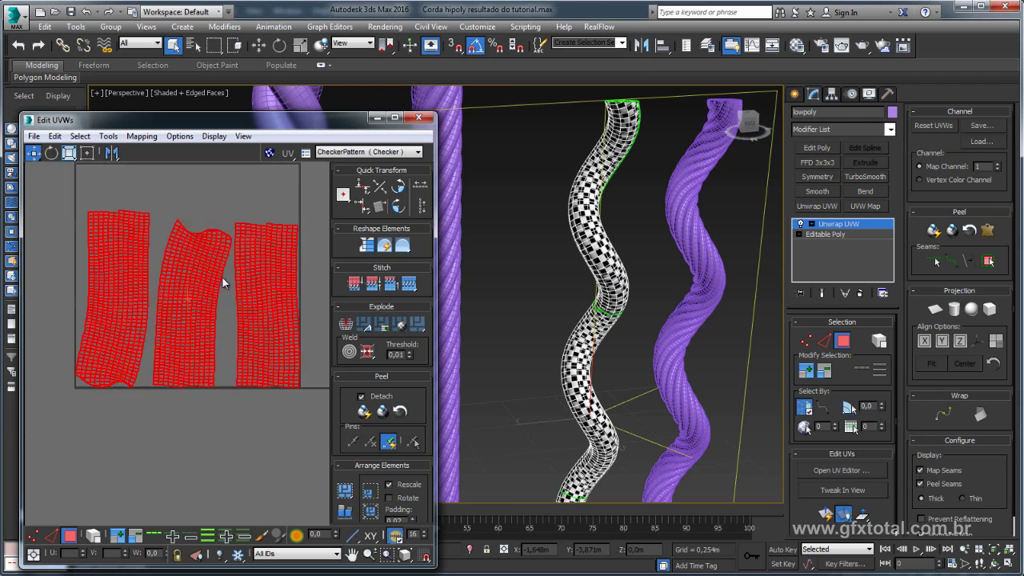
middle_drag(190, 246, 184, 290)
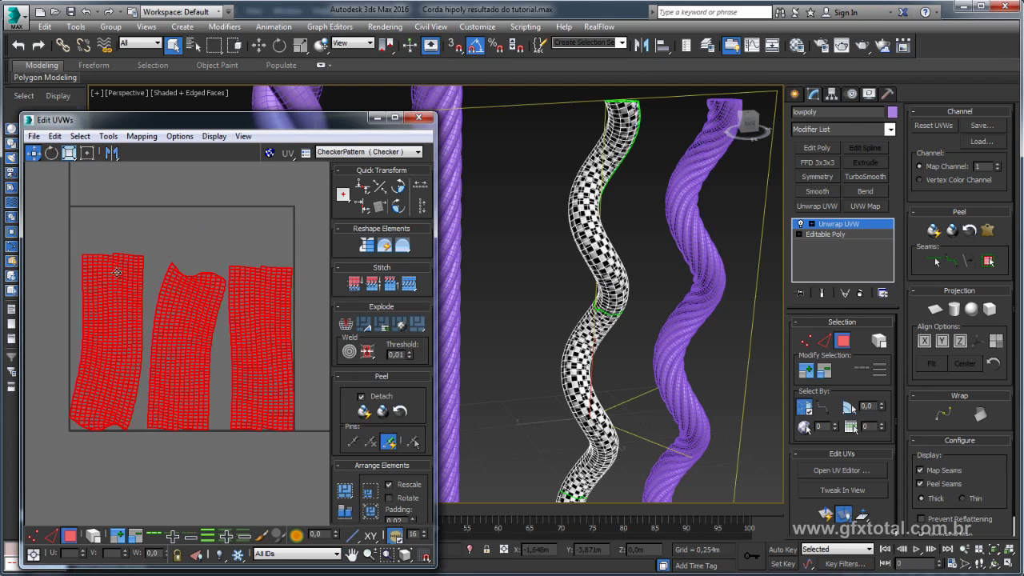
drag(104, 289, 112, 261)
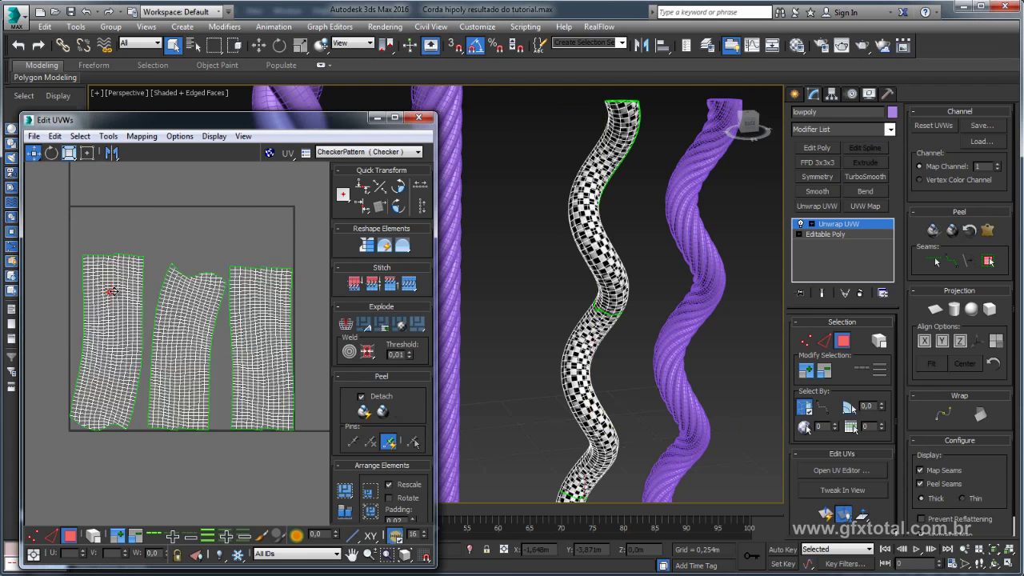
key(ctrl+z)
click(107, 404)
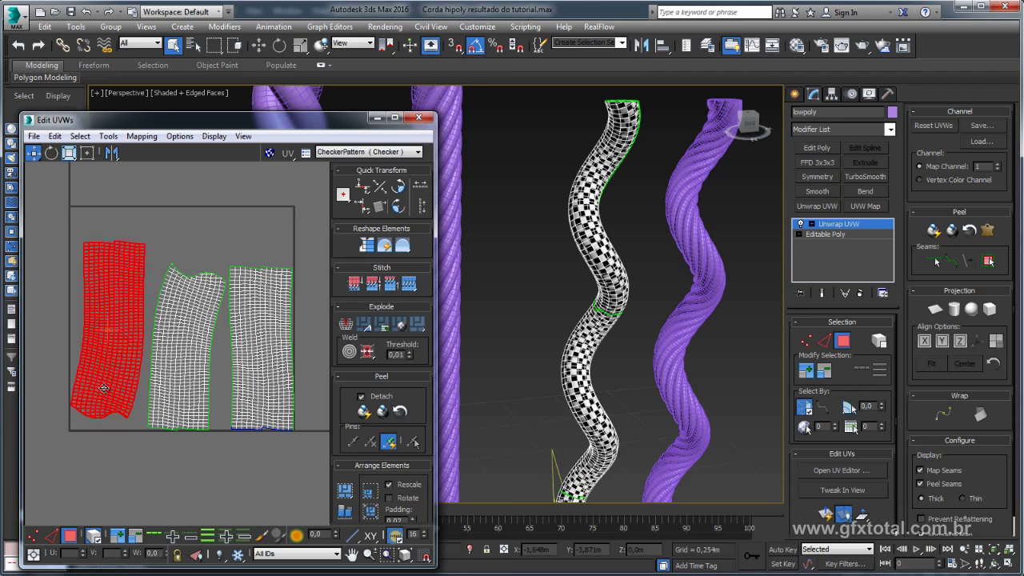
drag(106, 404, 108, 382)
click(252, 392)
mouse_move(251, 392)
mouse_down()
mouse_move(258, 361)
mouse_move(206, 355)
mouse_up()
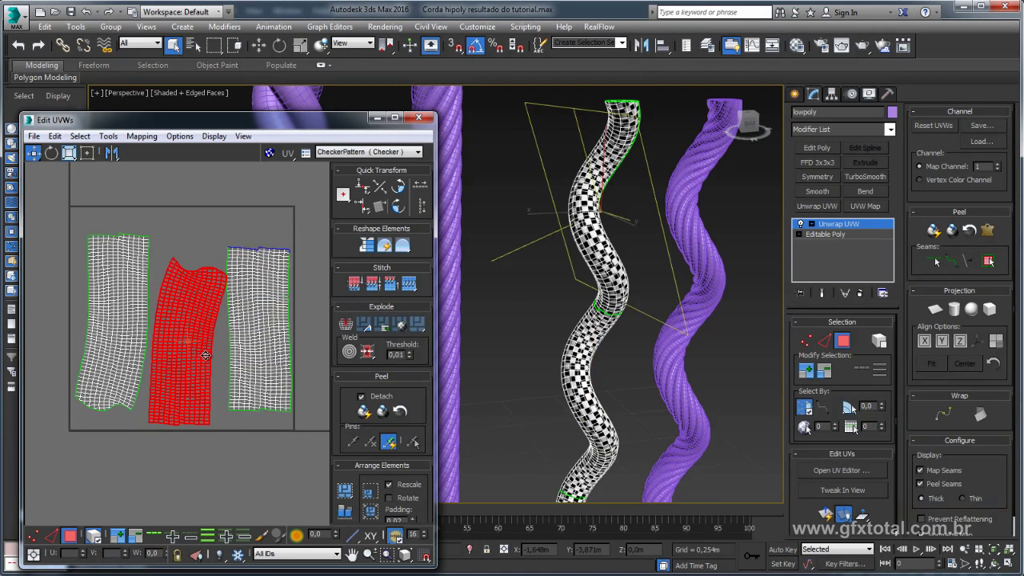
Rotate the middle UV island 5 degrees, then select all three islands.
click(52, 153)
drag(186, 280, 184, 280)
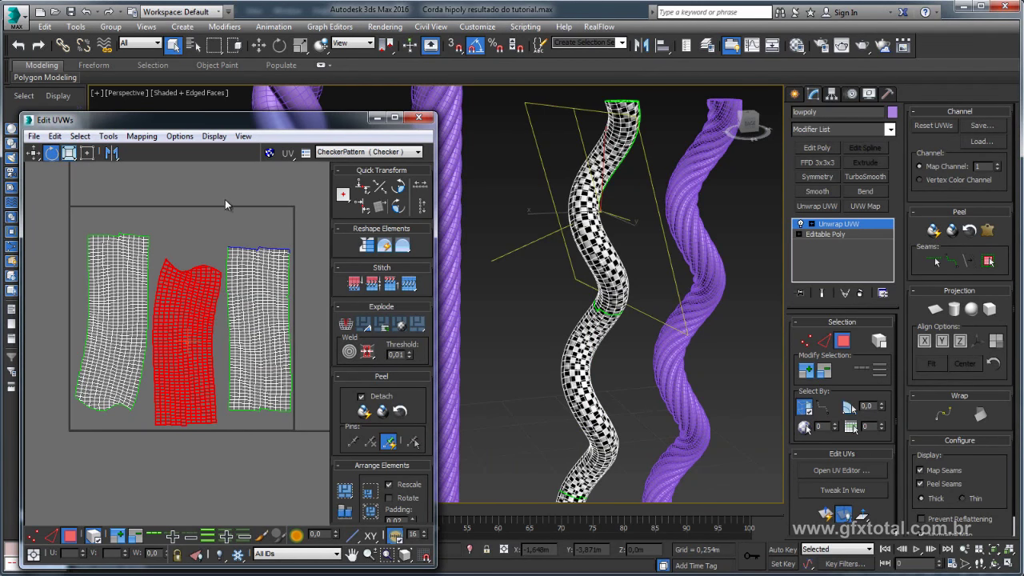
click(235, 247)
scroll(236, 247, down, 3)
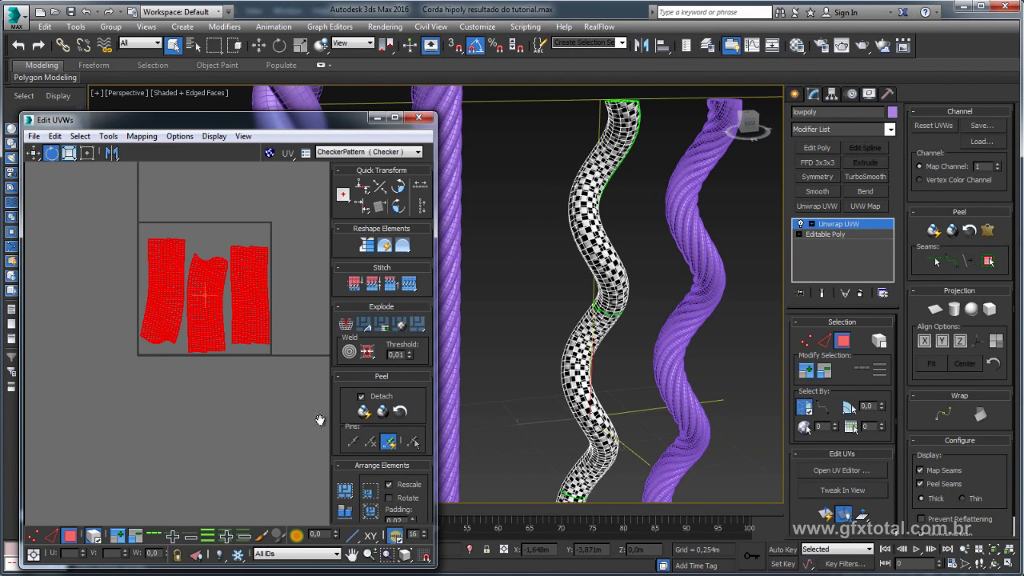
key(ctrl+a)
alt+middle_drag(599, 392, 592, 350)
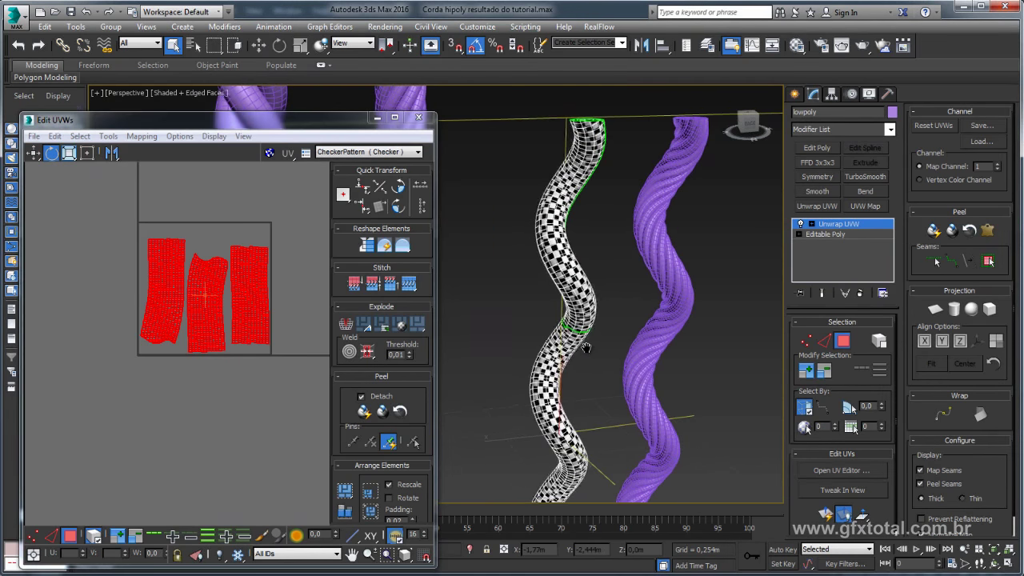
Close the Edit UVWs window and zoom out over the checkered lowpoly rope.
click(417, 118)
scroll(512, 320, down, 2)
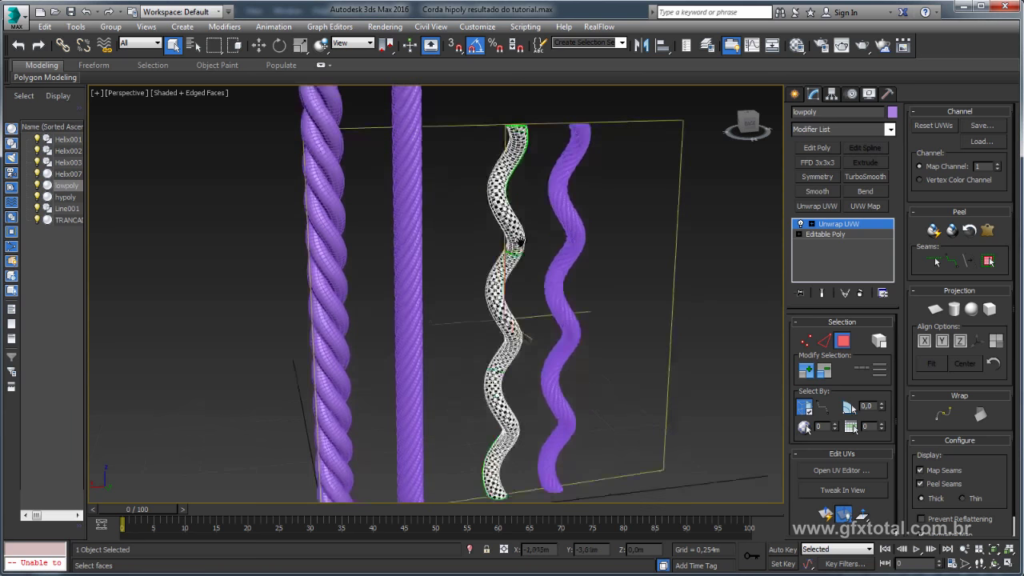
alt+middle_drag(524, 312, 499, 172)
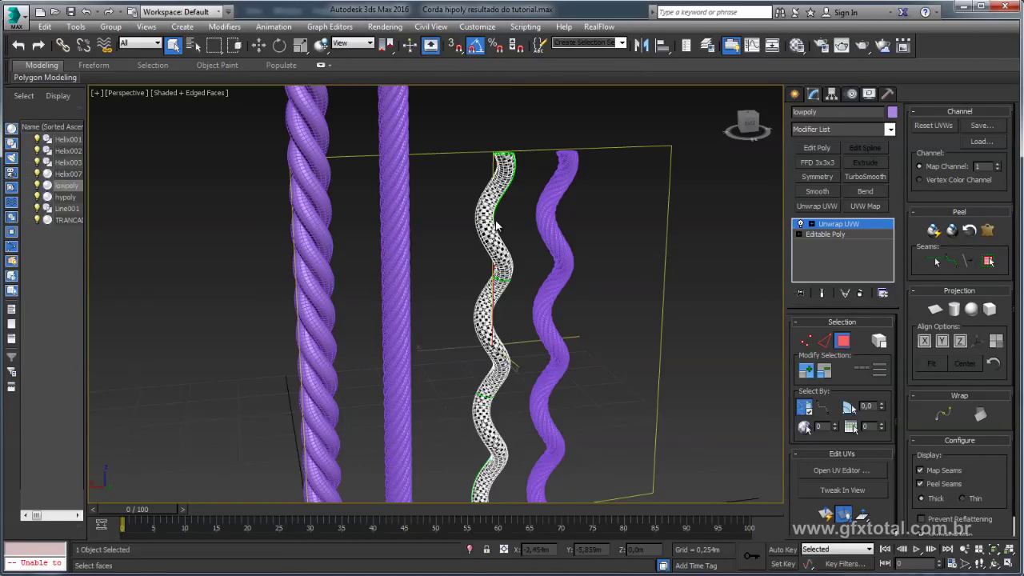
scroll(496, 227, down, 1)
scroll(492, 232, down, 3)
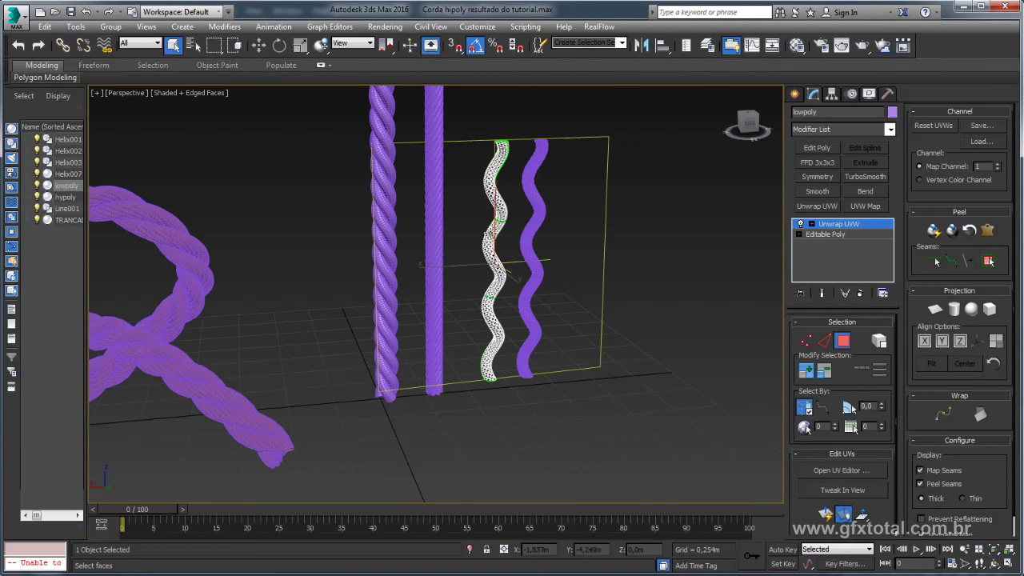
Collapse the lowpoly rope to an Editable Poly using Convert To.
right_click(497, 194)
mouse_move(552, 322)
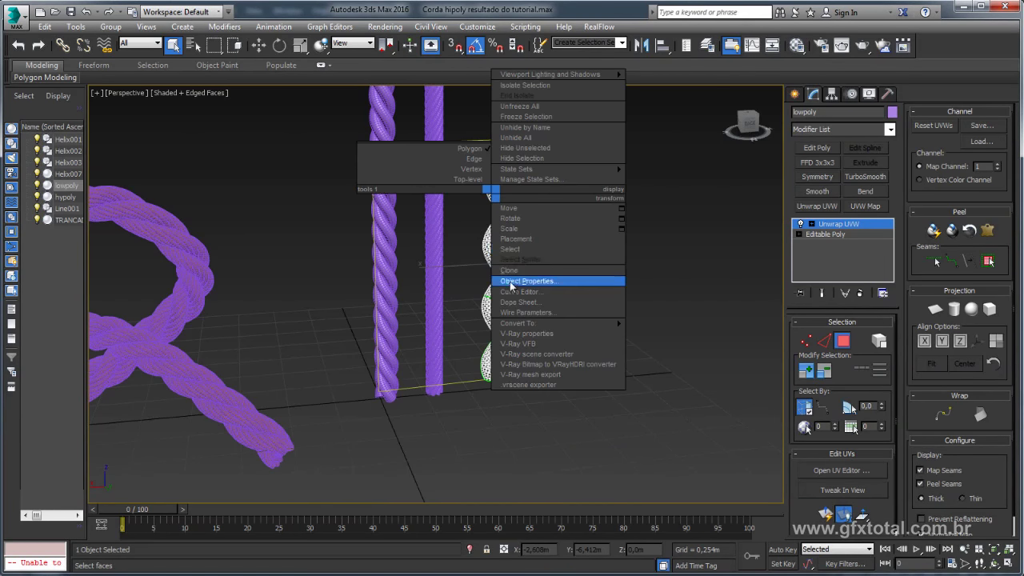
click(670, 333)
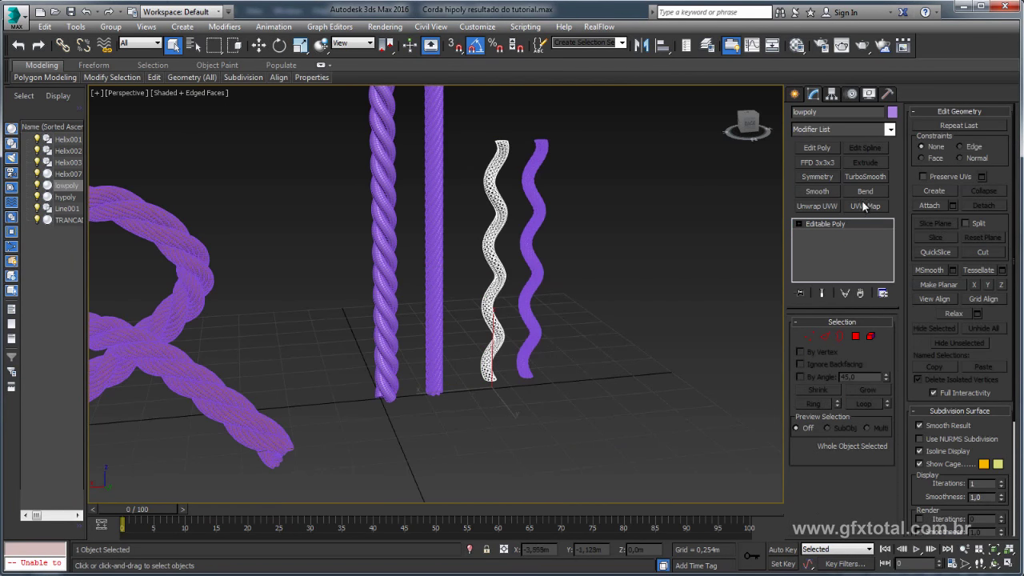
scroll(548, 211, up, 5)
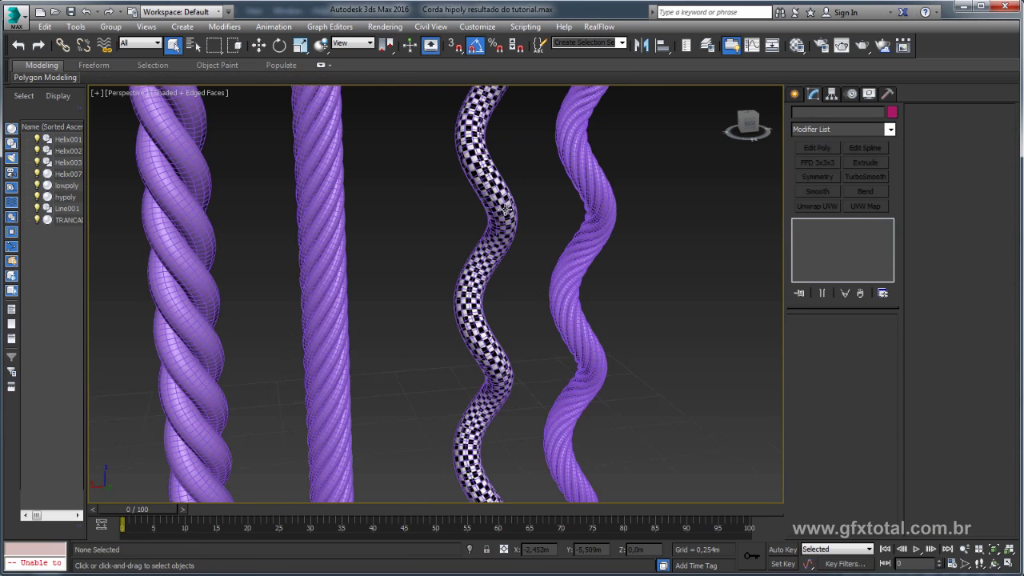
mouse_move(548, 212)
alt+middle_down()
mouse_move(537, 228)
mouse_move(552, 244)
alt+middle_up()
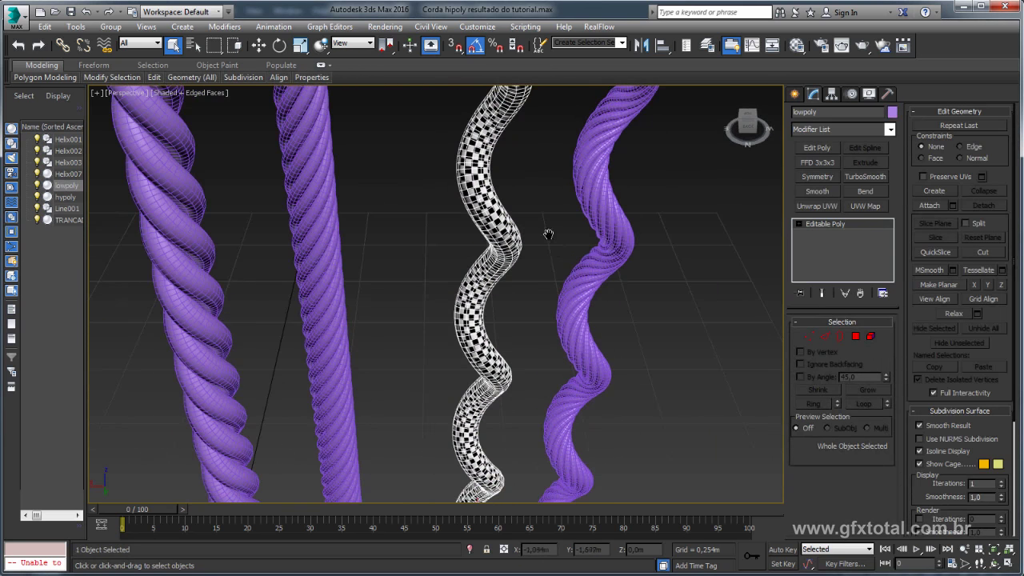
scroll(512, 250, down, 3)
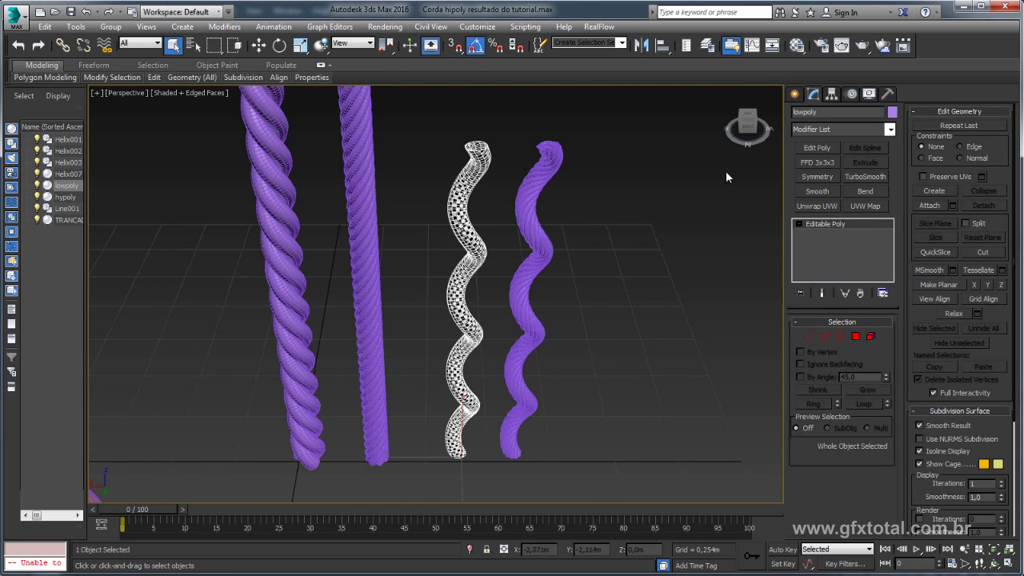
Align lowpoly to hypoly pivot-to-pivot on X, Y and Z positions.
drag(602, 144, 532, 211)
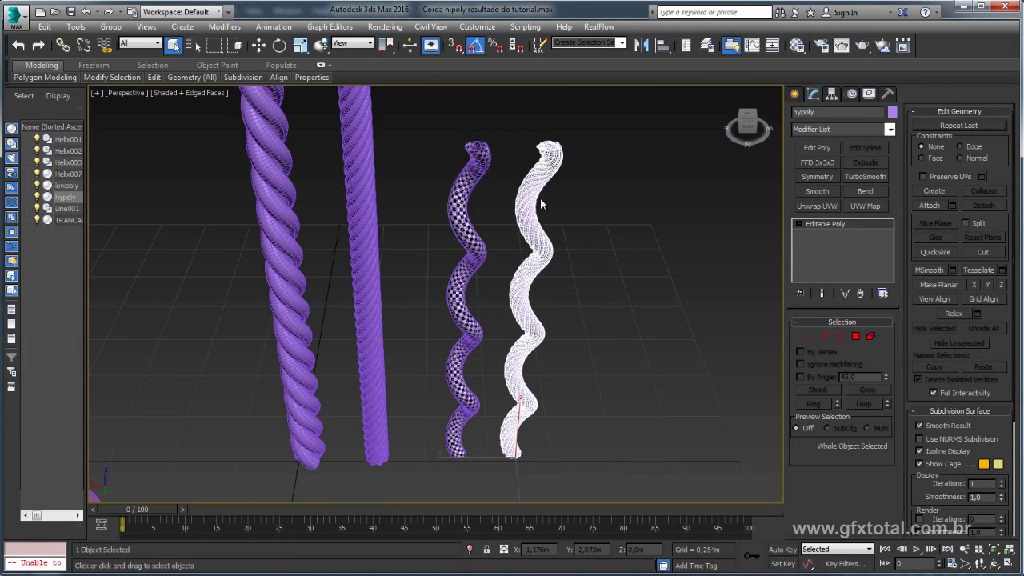
drag(491, 121, 448, 284)
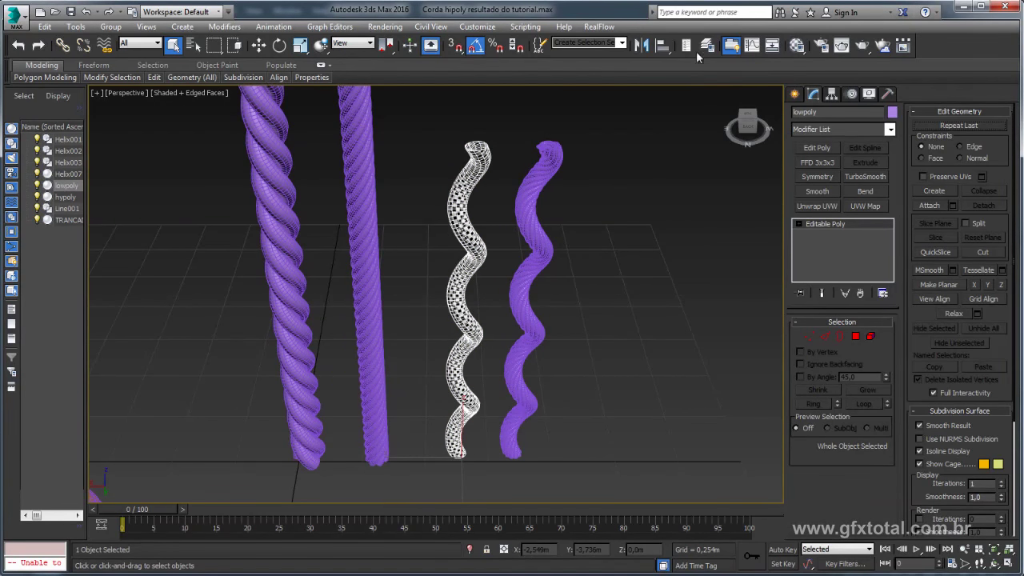
click(662, 45)
click(551, 170)
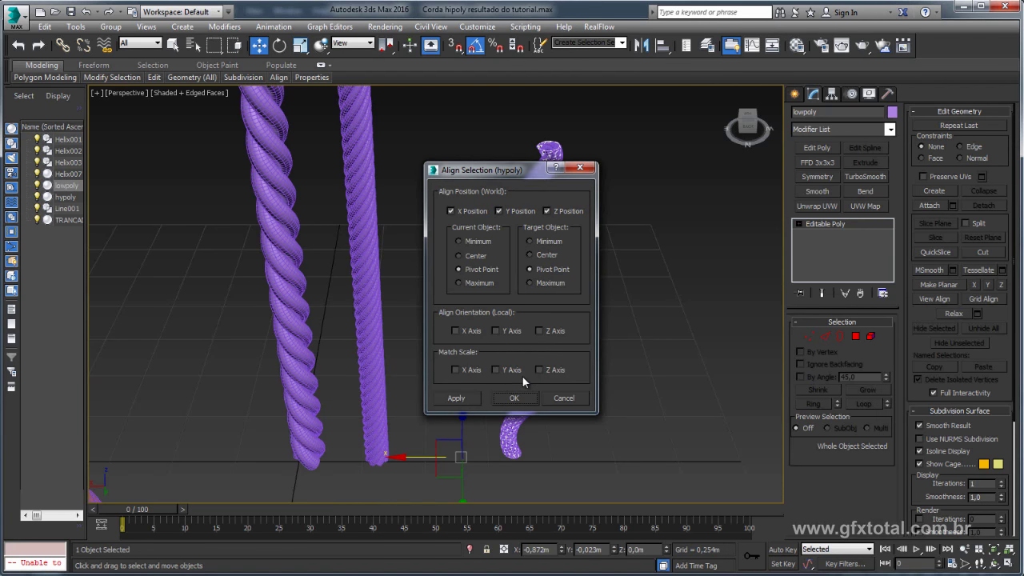
click(512, 397)
scroll(566, 320, up, 5)
scroll(557, 264, up, 5)
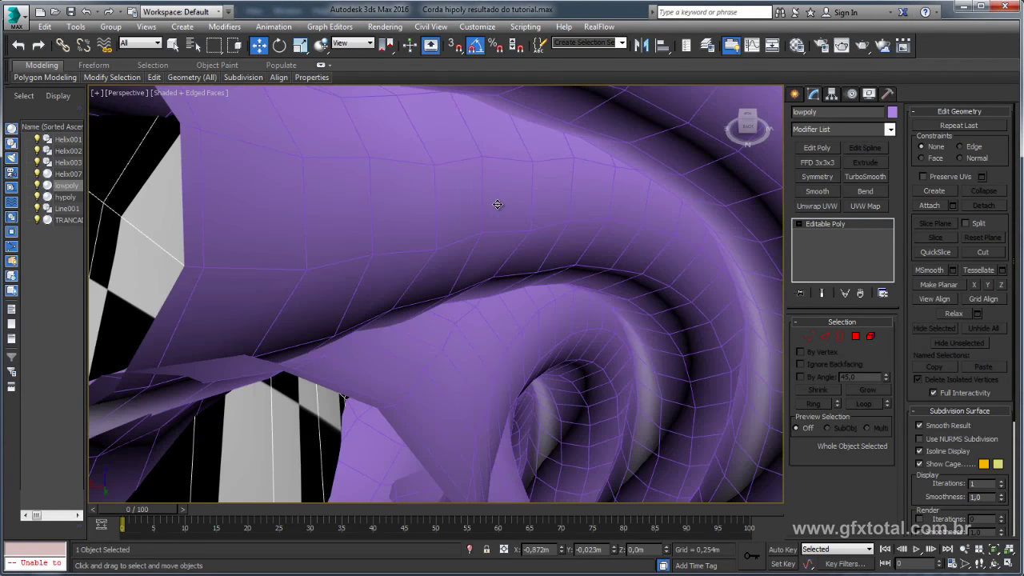
scroll(497, 205, down, 4)
scroll(497, 205, down, 2)
scroll(504, 320, down, 2)
scroll(513, 276, down, 4)
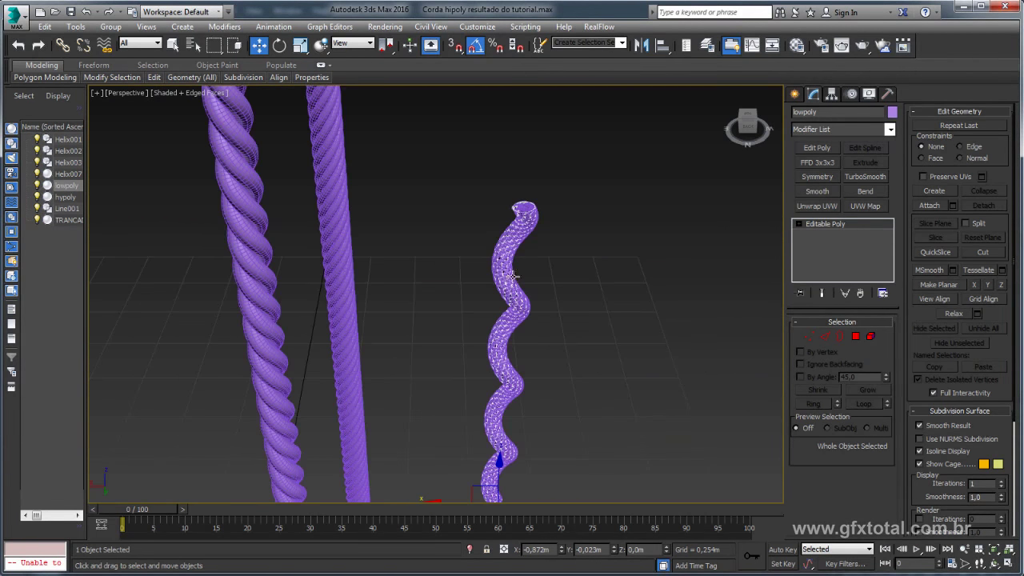
scroll(520, 216, up, 5)
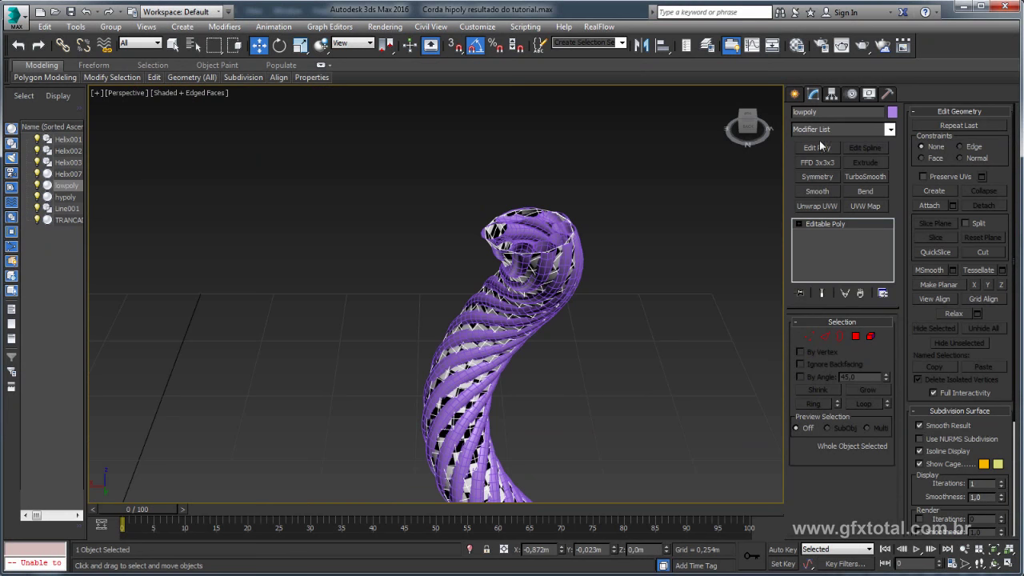
Add a Projection modifier from the Modifier List onto lowpoly's Editable Poly.
click(889, 130)
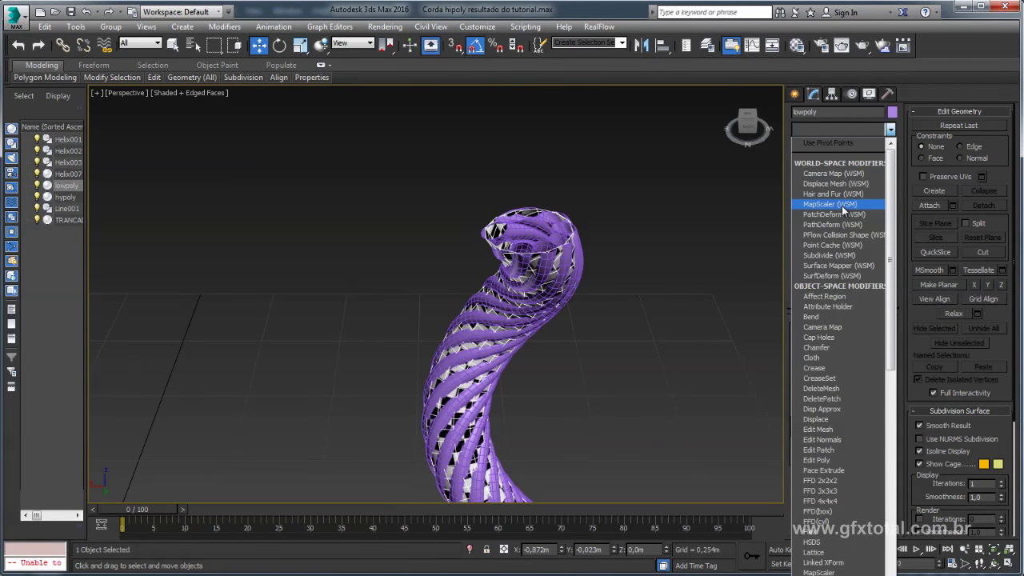
scroll(843, 207, down, 18)
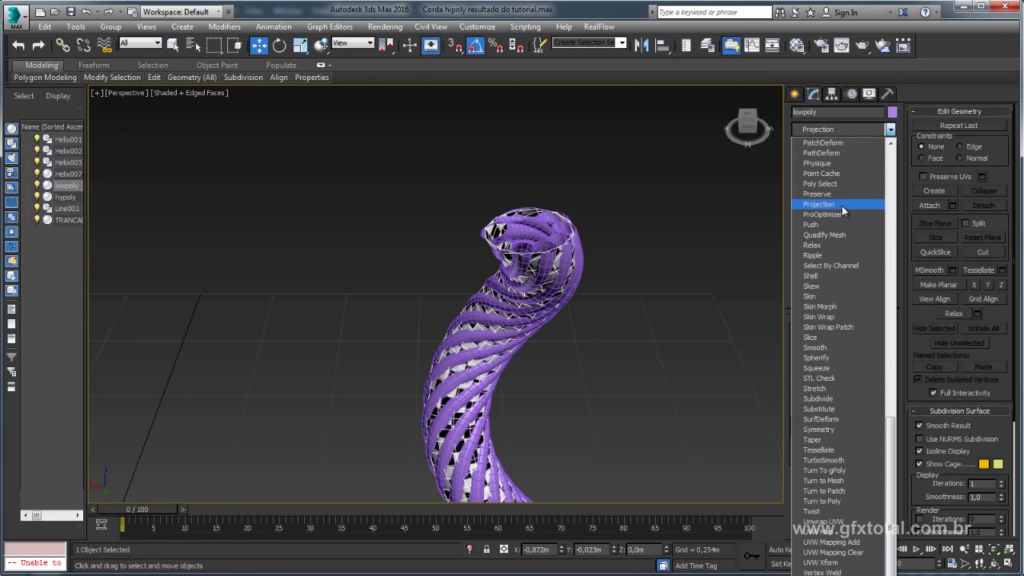
click(842, 206)
mouse_move(628, 304)
alt+middle_down()
mouse_move(620, 271)
mouse_move(623, 283)
mouse_move(558, 232)
alt+middle_up()
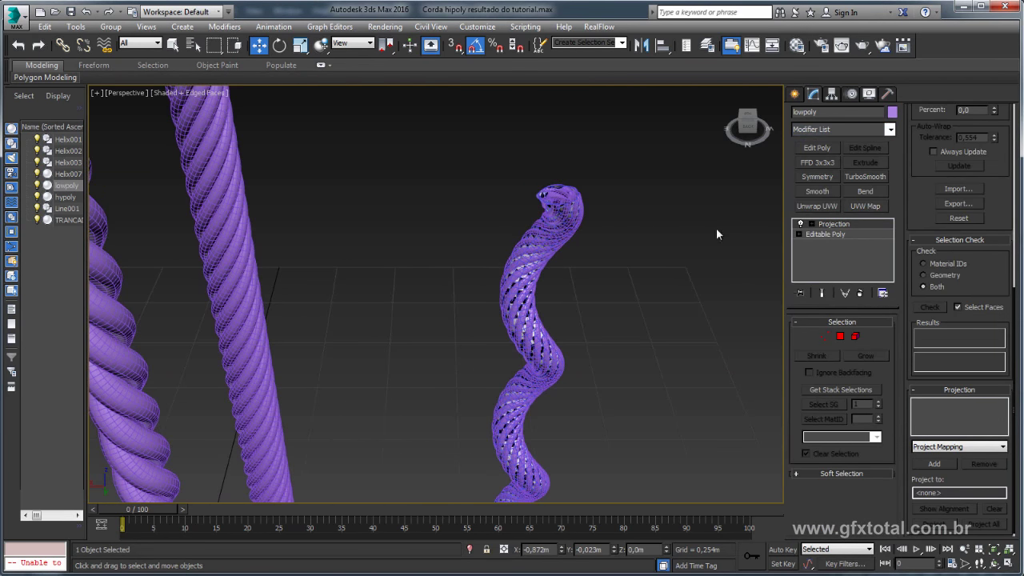
scroll(1000, 206, up, 5)
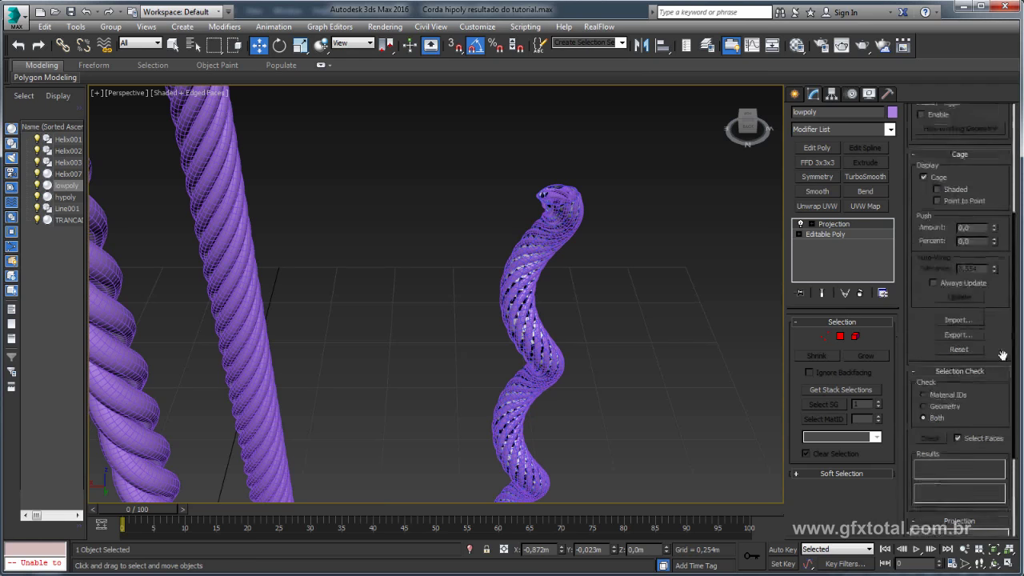
scroll(1000, 204, up, 3)
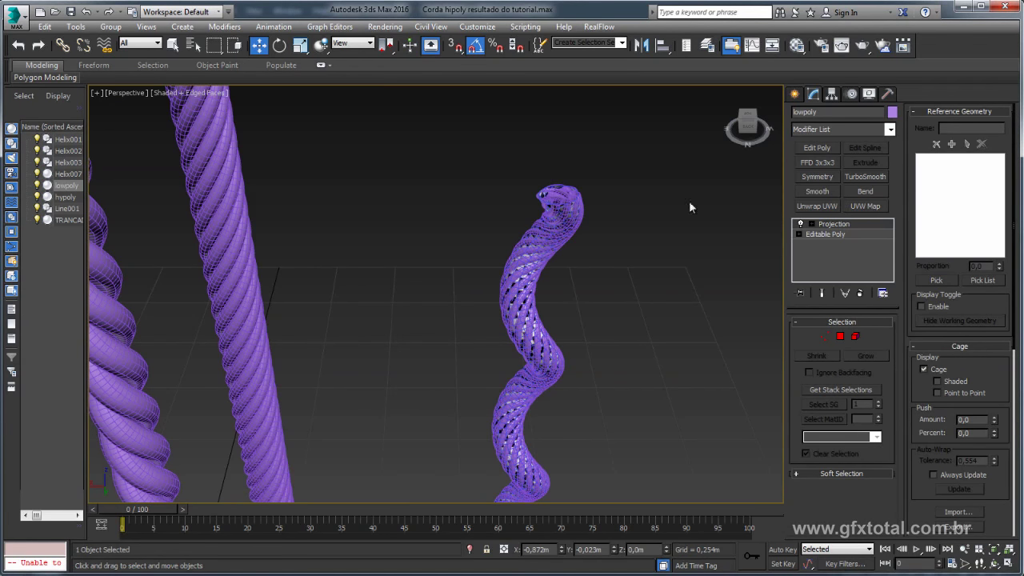
Frame lowpoly and pick hypoly as the Projection modifier's reference geometry.
key(z)
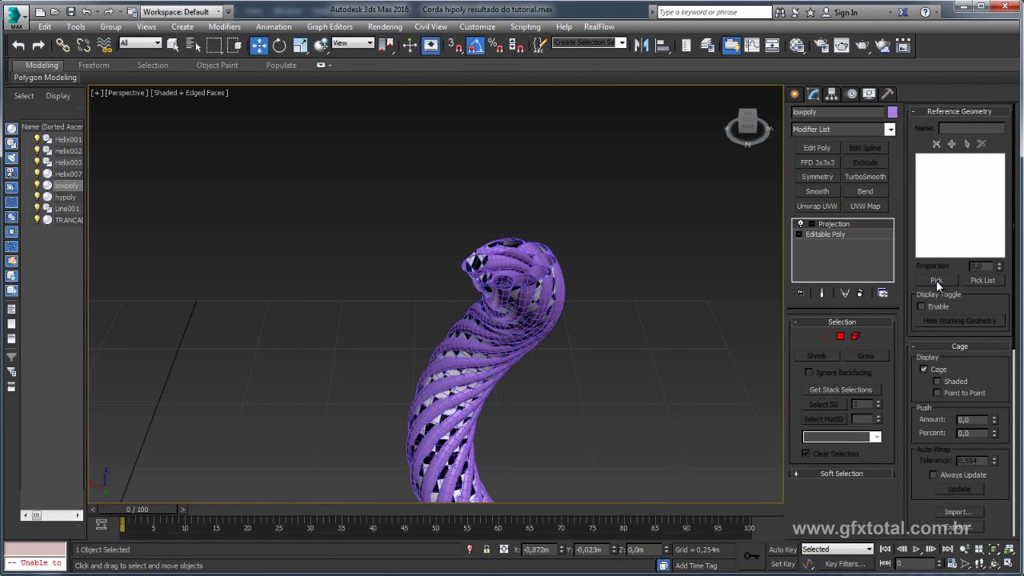
click(936, 281)
click(549, 284)
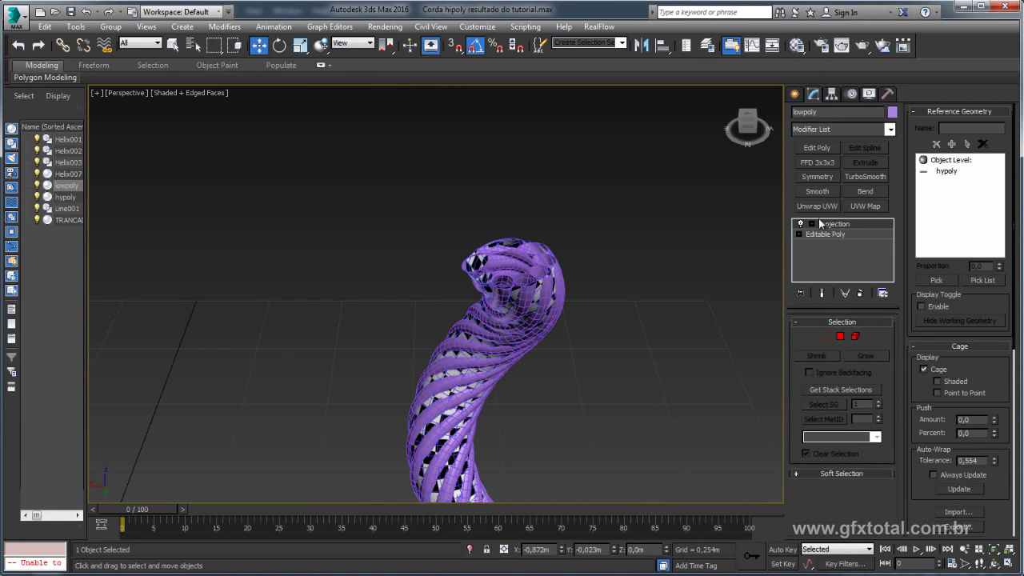
click(951, 175)
middle_drag(533, 304, 556, 301)
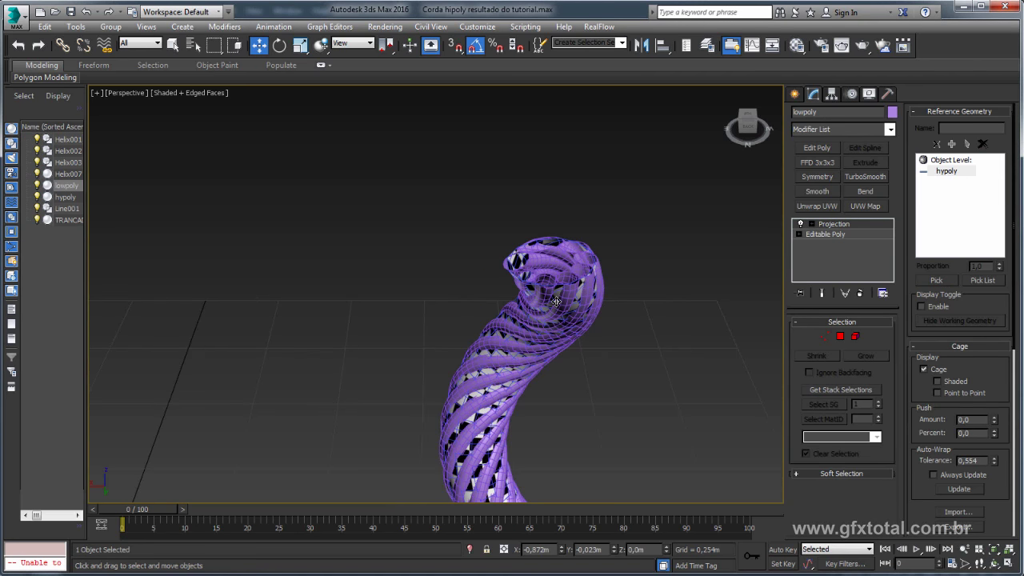
scroll(565, 286, up, 1)
scroll(576, 280, up, 5)
scroll(592, 270, up, 2)
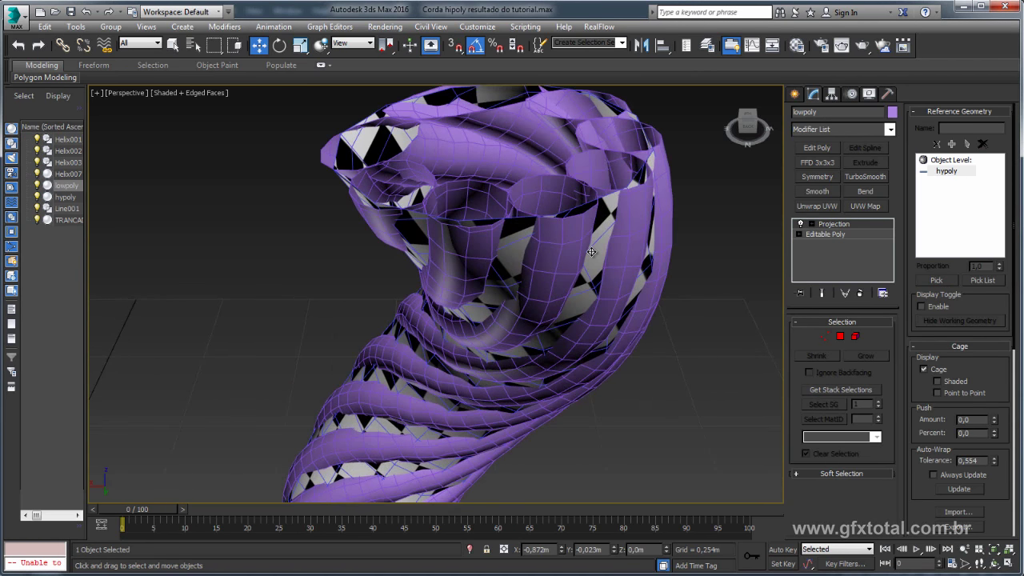
scroll(603, 264, up, 1)
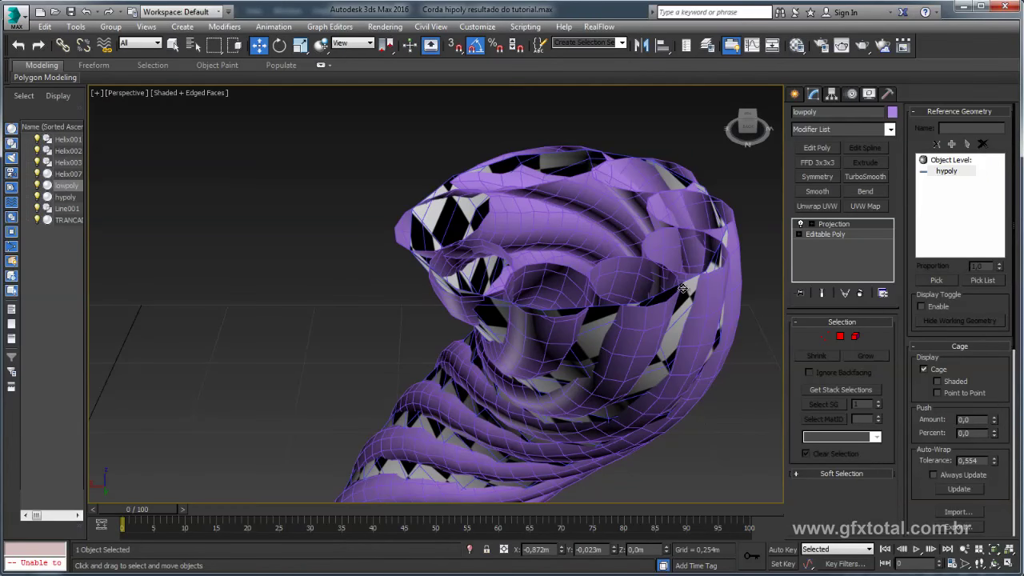
Inflate the cage with Push Amount to preview it, then reset Push to 0.
click(960, 347)
click(932, 346)
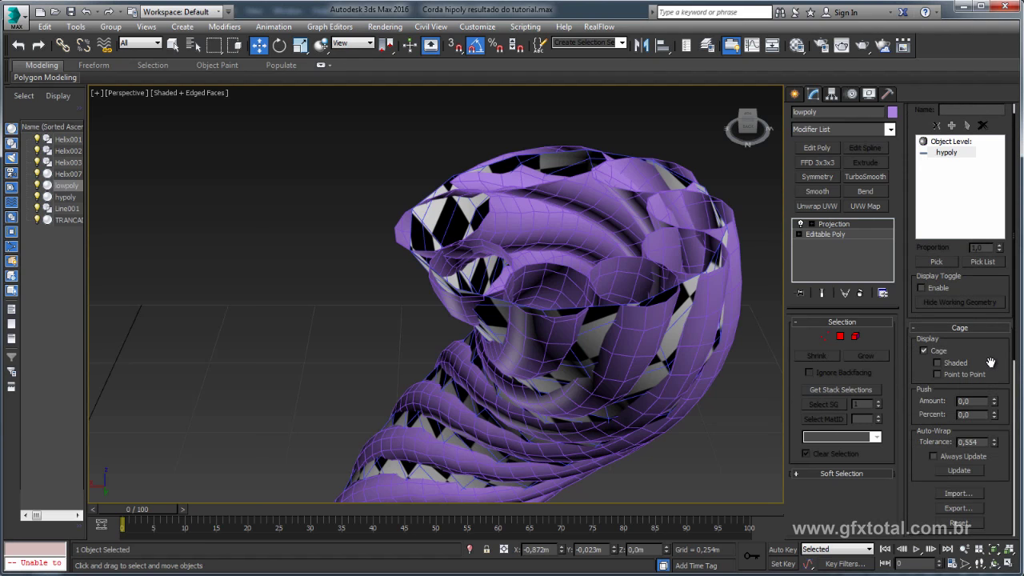
scroll(992, 367, down, 2)
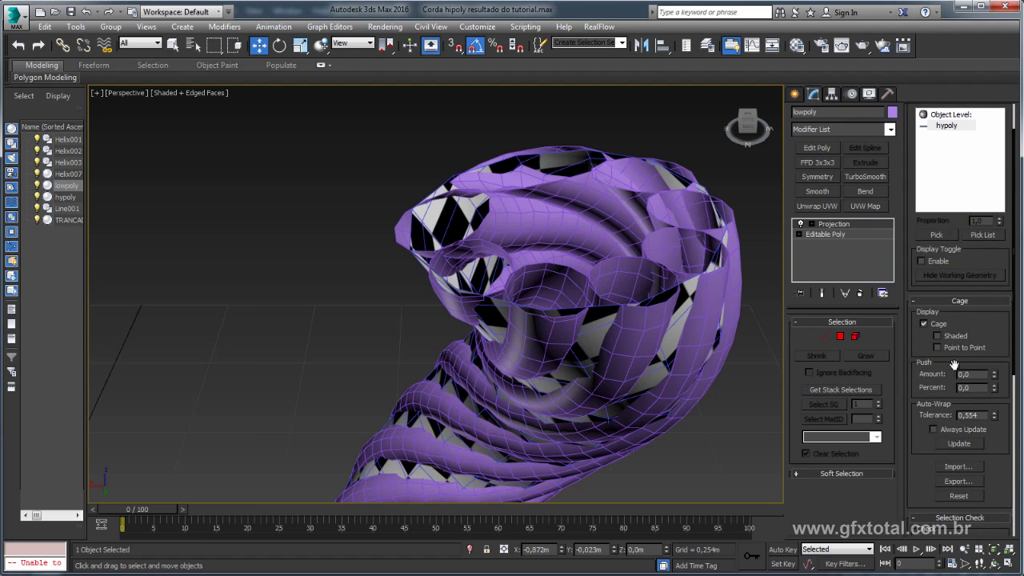
drag(996, 378, 1001, 367)
right_click(999, 368)
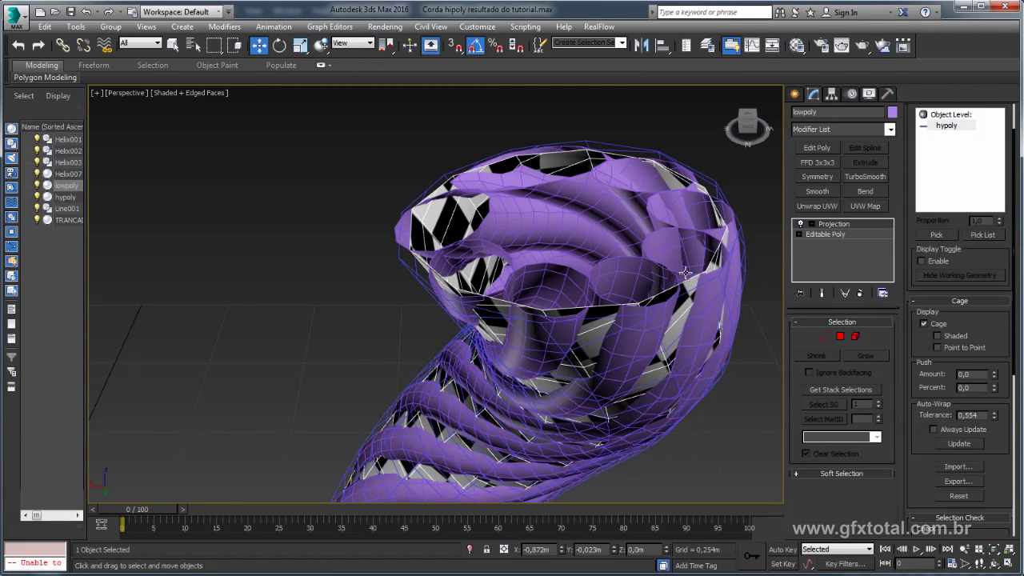
scroll(707, 299, down, 10)
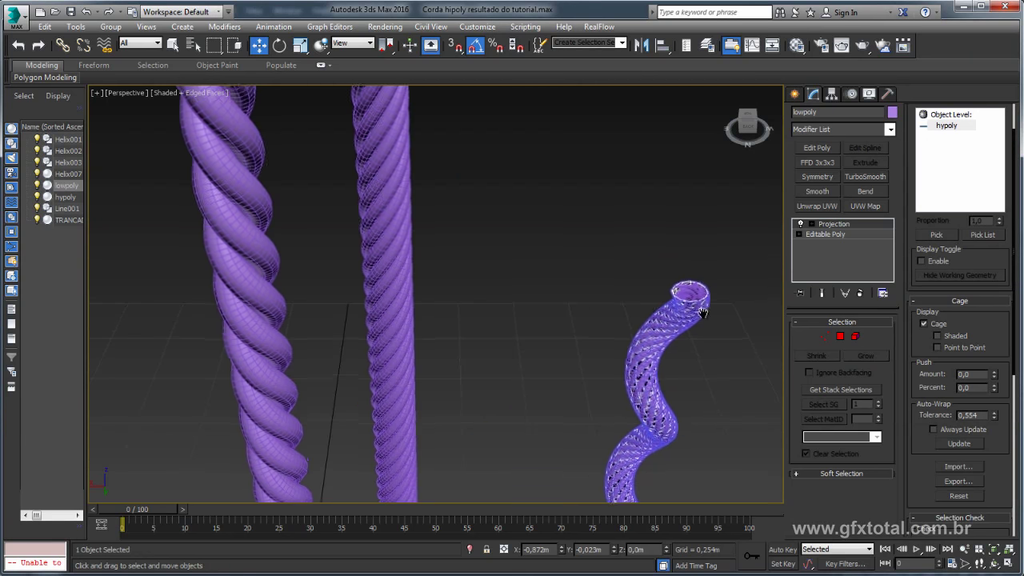
middle_drag(720, 304, 595, 175)
mouse_move(535, 184)
middle_down()
mouse_move(552, 270)
mouse_move(490, 226)
middle_up()
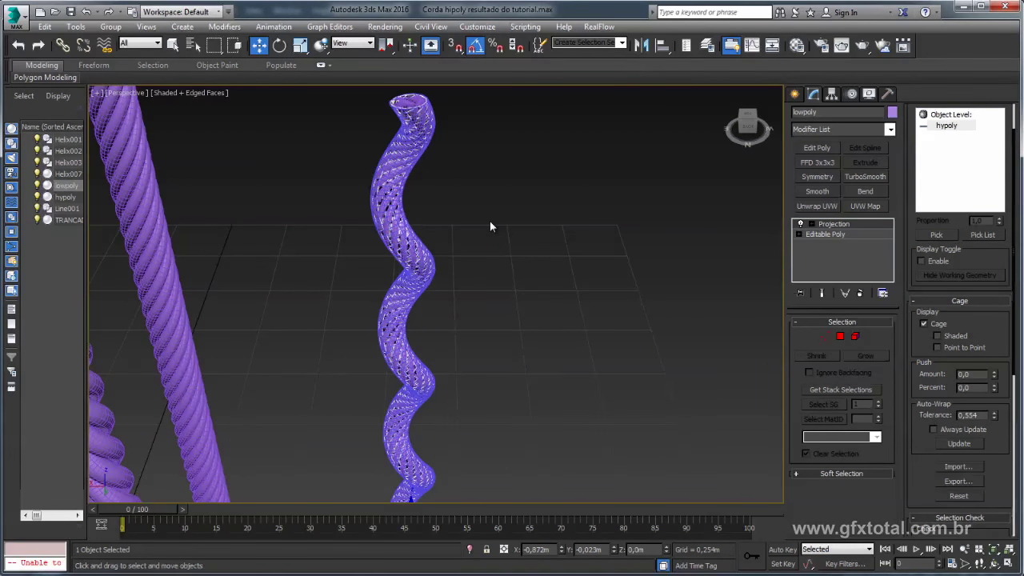
click(380, 27)
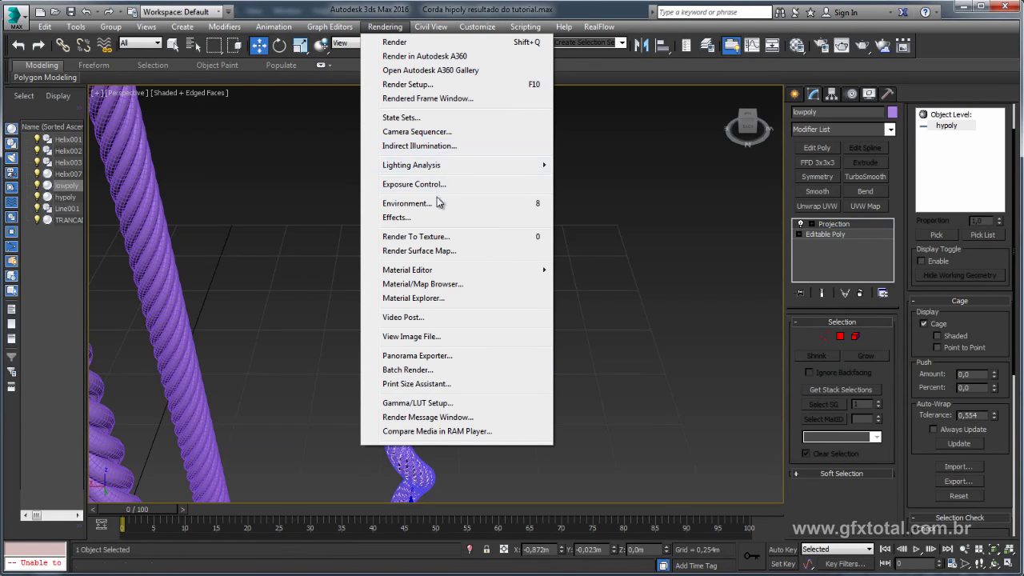
In Render To Texture, enable Projection Mapping for lowpoly and bring up the texture element list.
click(416, 236)
drag(552, 121, 599, 112)
alt+middle_drag(448, 204, 373, 195)
scroll(378, 200, down, 3)
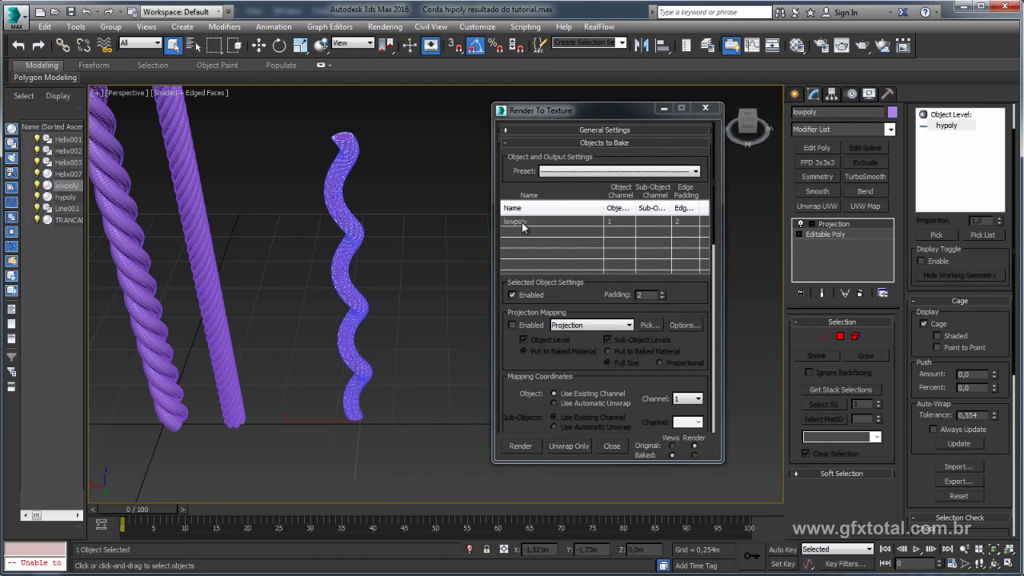
alt+middle_drag(477, 256, 371, 281)
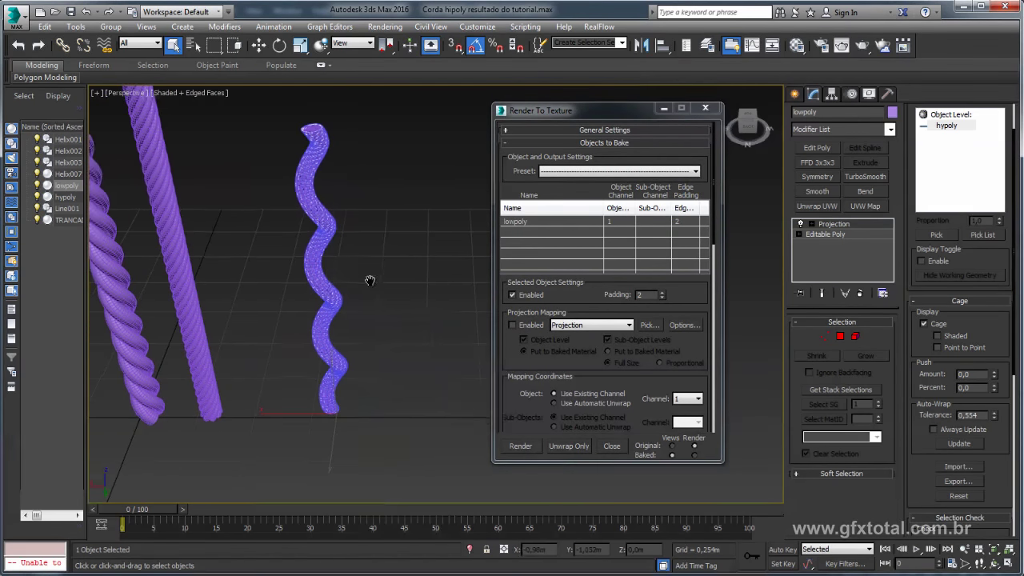
click(514, 324)
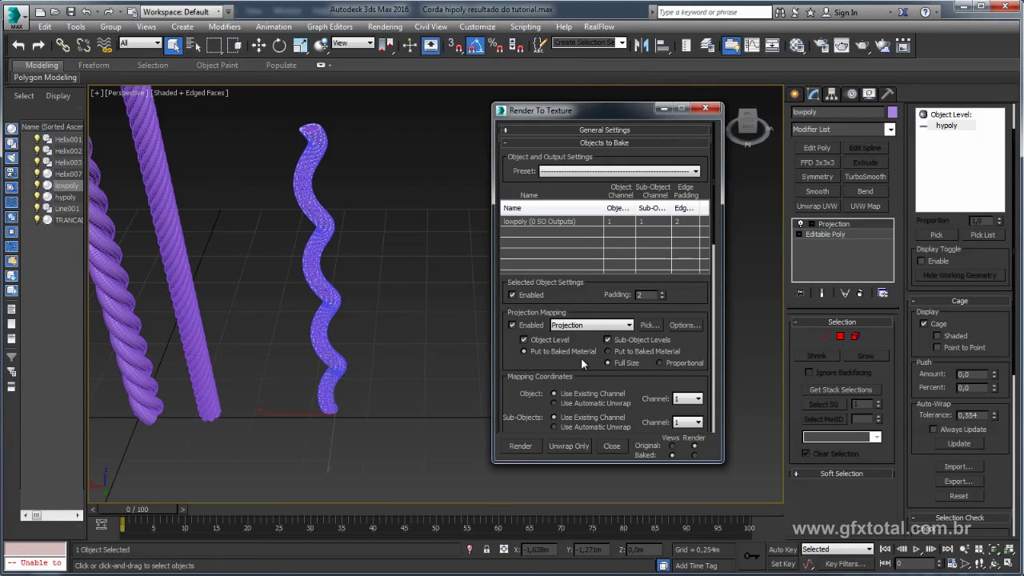
drag(632, 387, 634, 159)
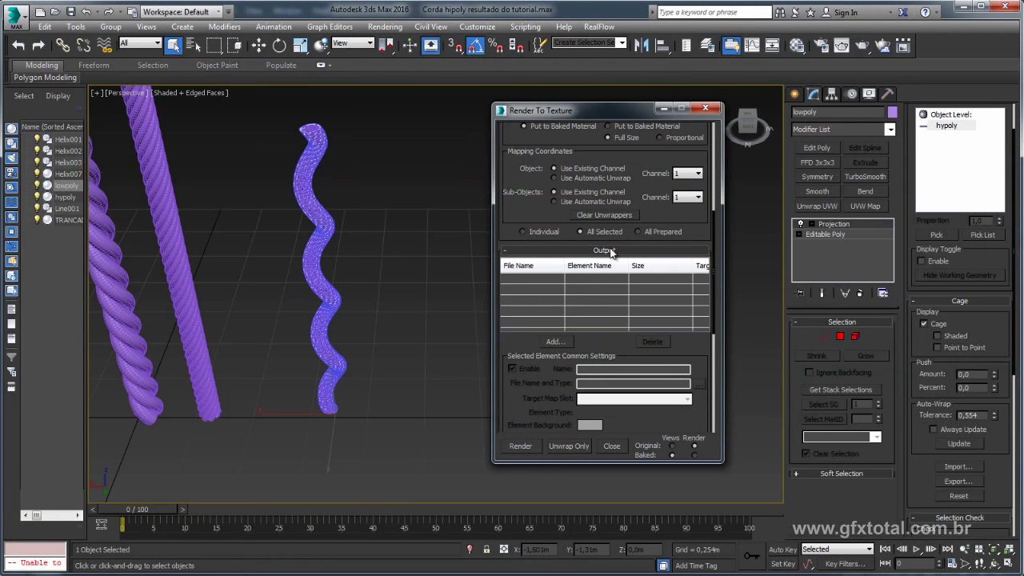
click(555, 343)
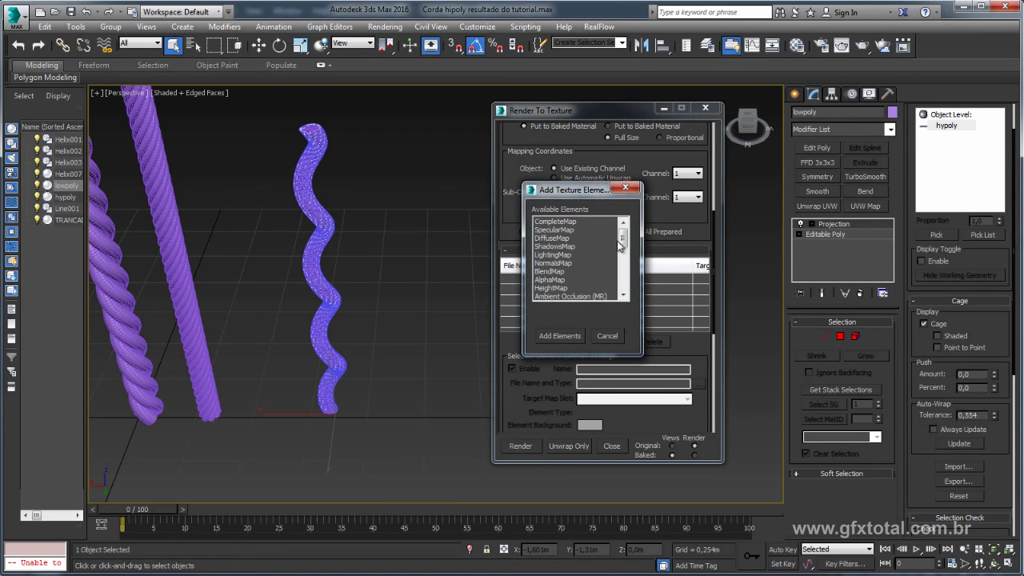
Add a NormalsMap element renamed NormalsMapCorda and browse for its output file location.
mouse_move(622, 238)
mouse_down()
mouse_move(626, 295)
mouse_move(622, 231)
mouse_up()
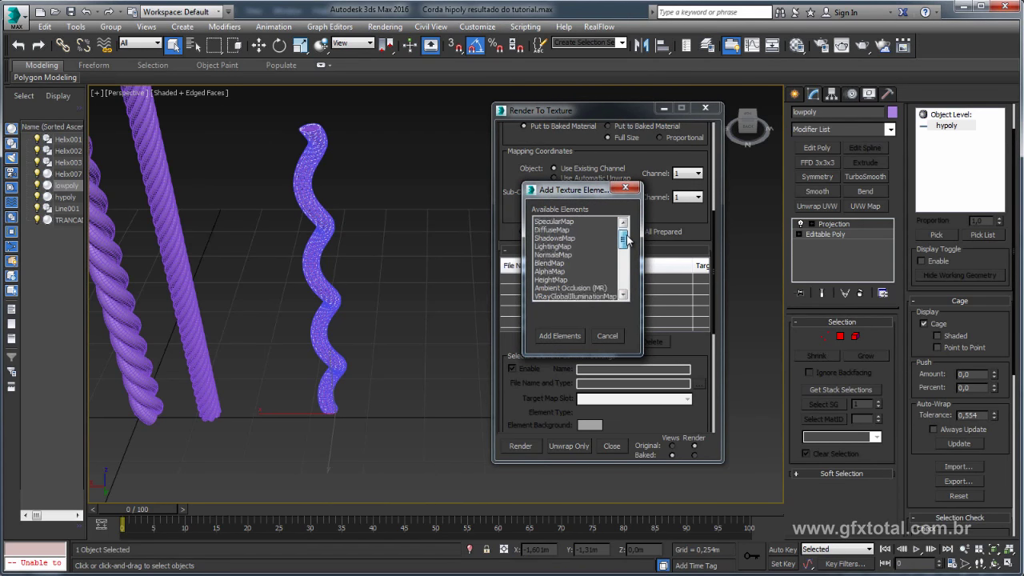
click(555, 266)
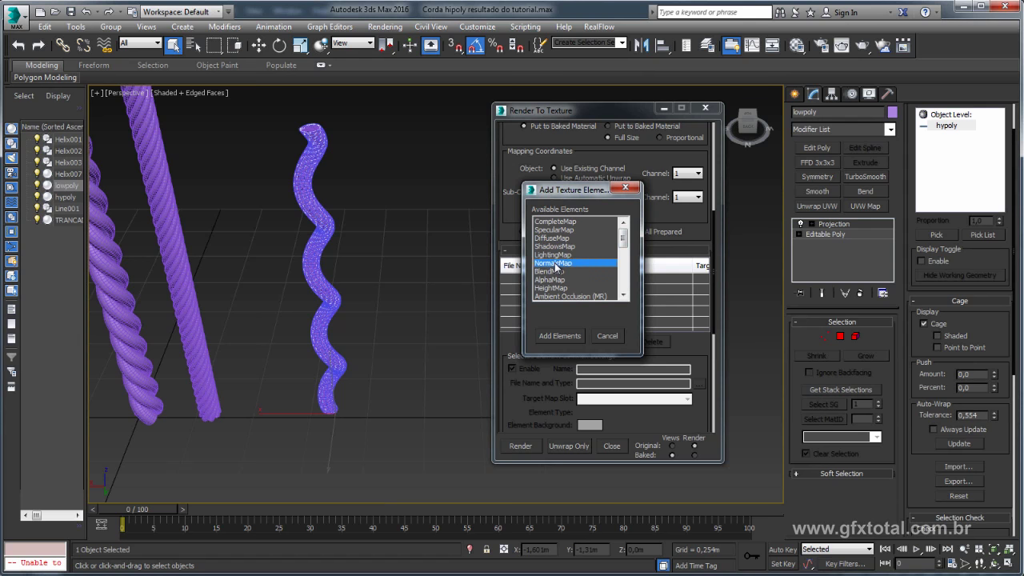
click(560, 334)
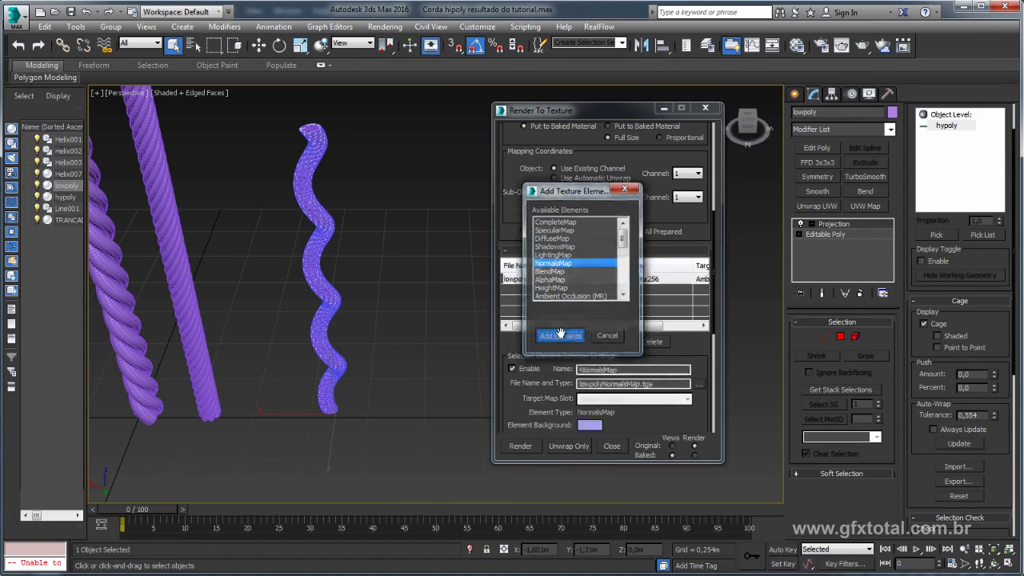
drag(694, 349, 689, 218)
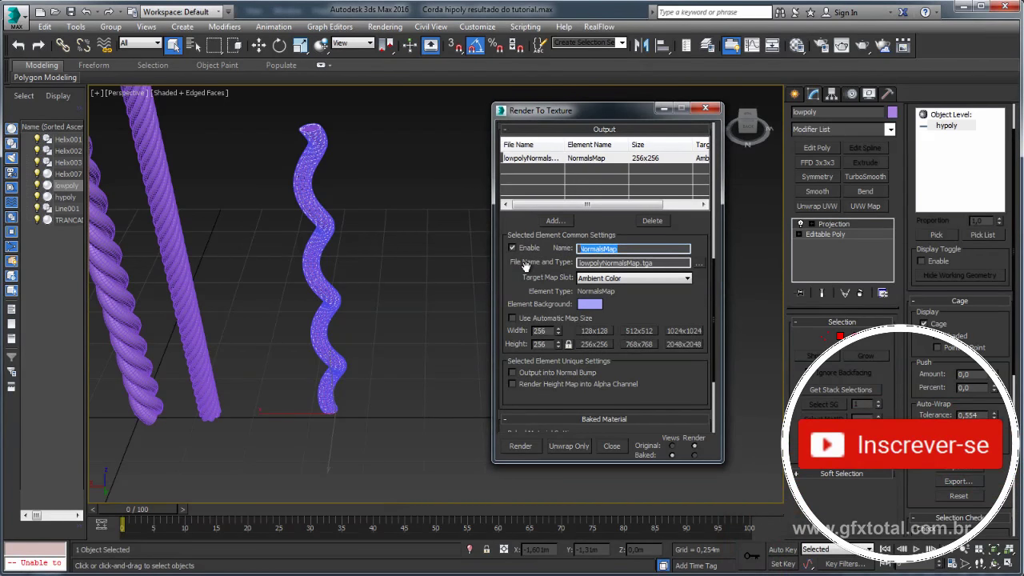
click(623, 249)
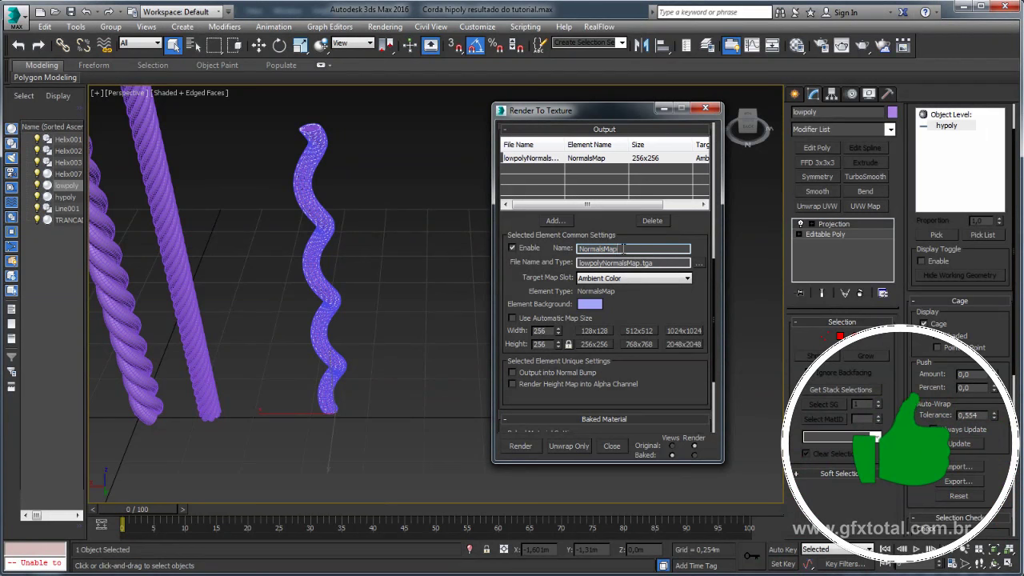
text(Corda)
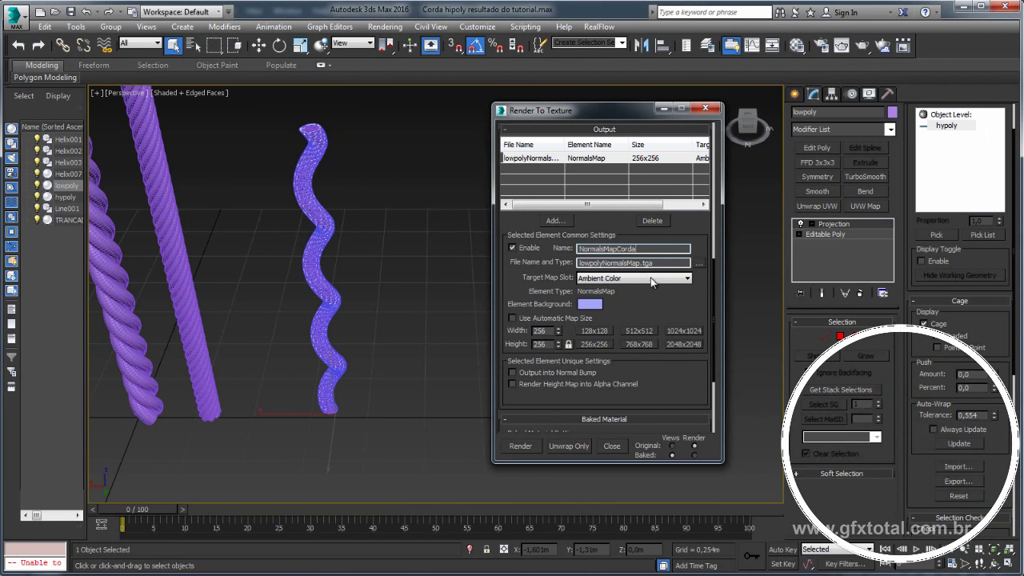
key(Return)
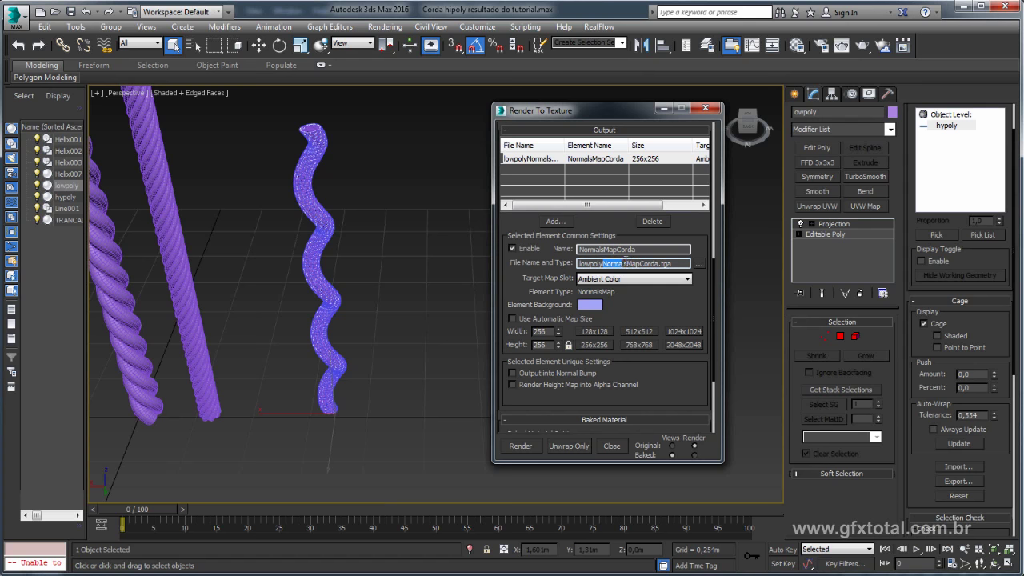
click(651, 265)
click(698, 263)
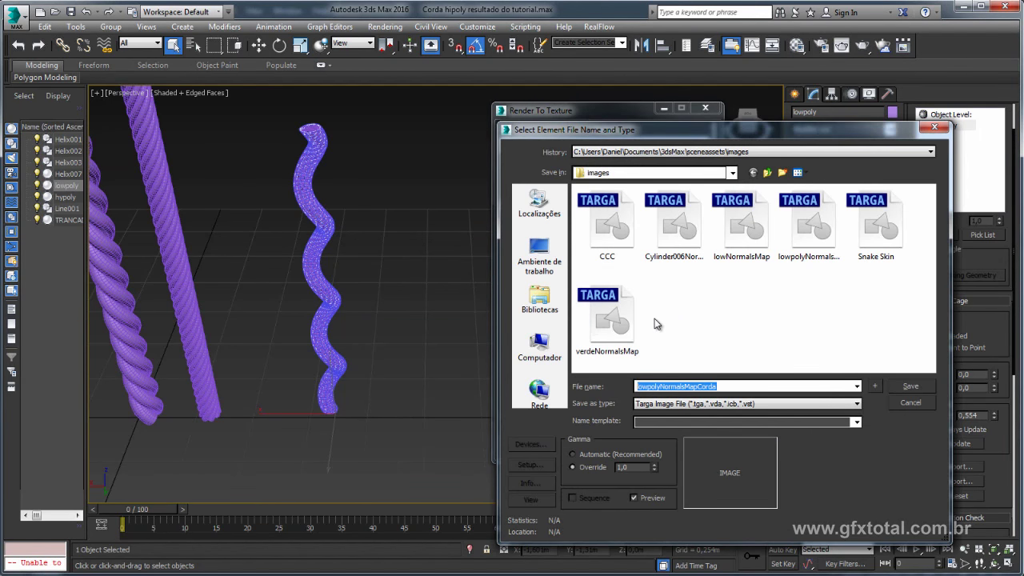
Save lowpolyNormalsMapCorda.tga in the Desktop 'Tutorial 3ds Max - Criar normalMaps' folder with default Targa options.
click(540, 266)
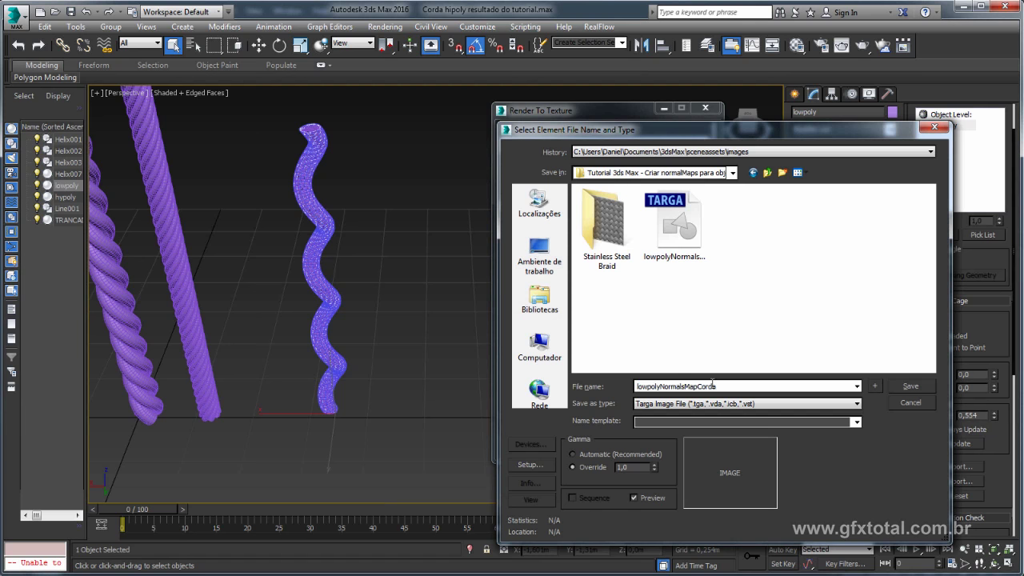
click(909, 387)
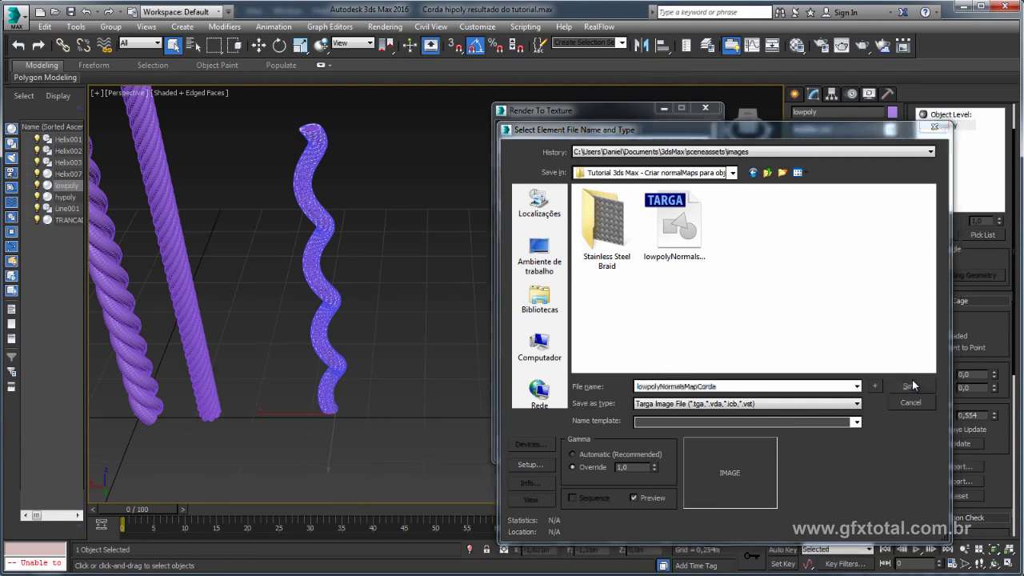
click(828, 408)
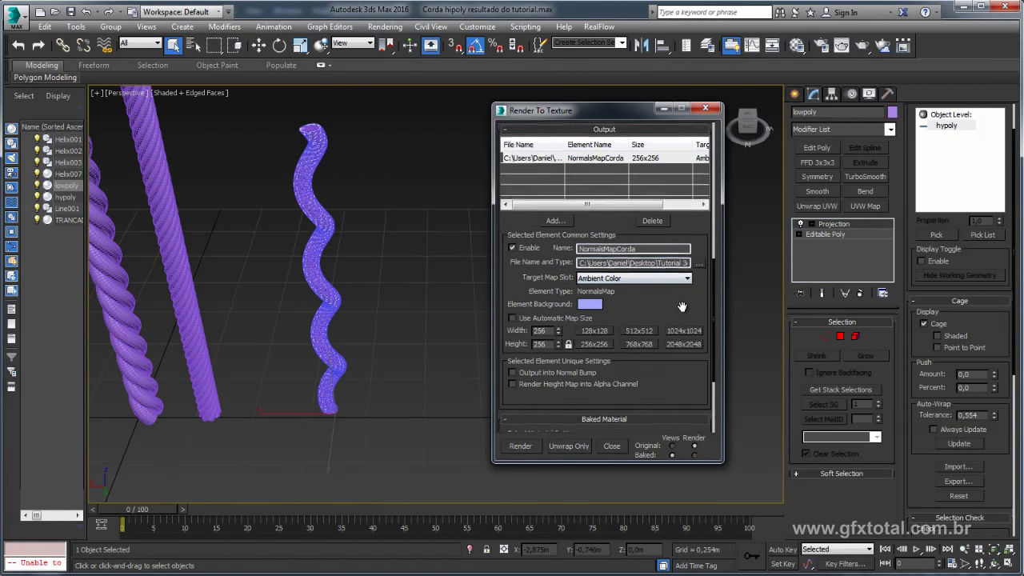
Change the NormalsMapCorda bake size from 256x256 to the 2048x2048 preset.
drag(683, 307, 683, 276)
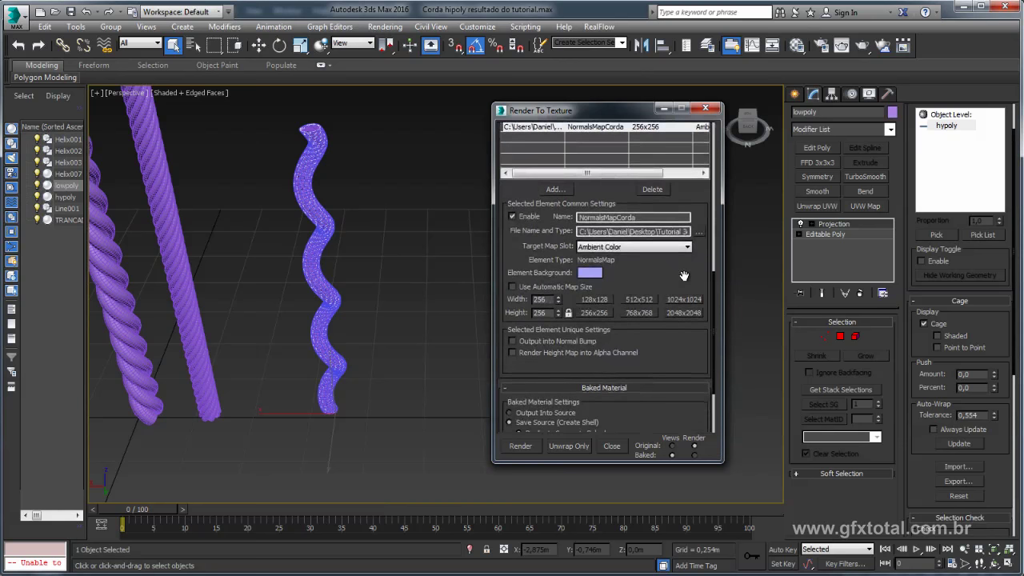
click(683, 312)
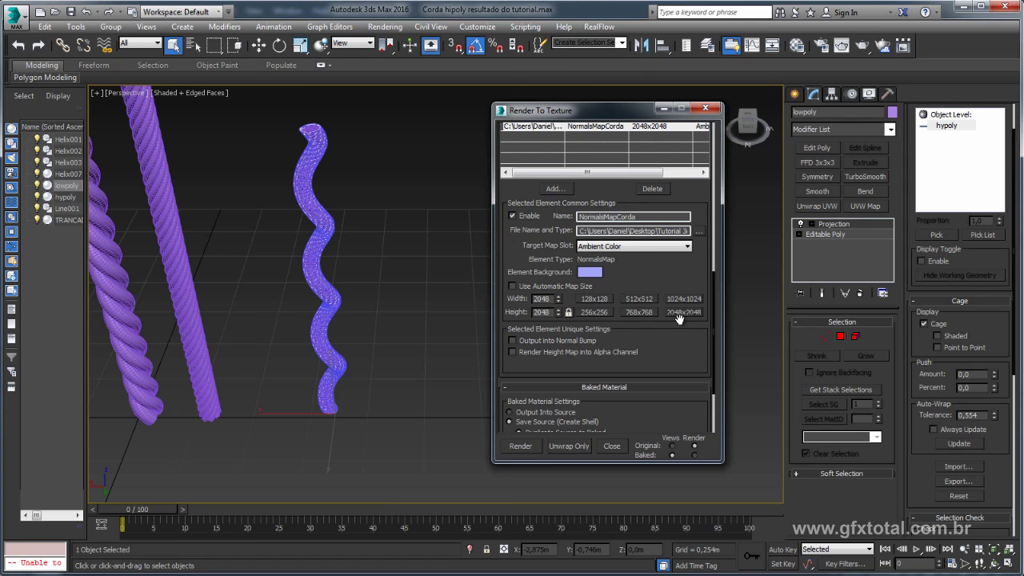
drag(551, 312, 519, 317)
drag(682, 338, 676, 261)
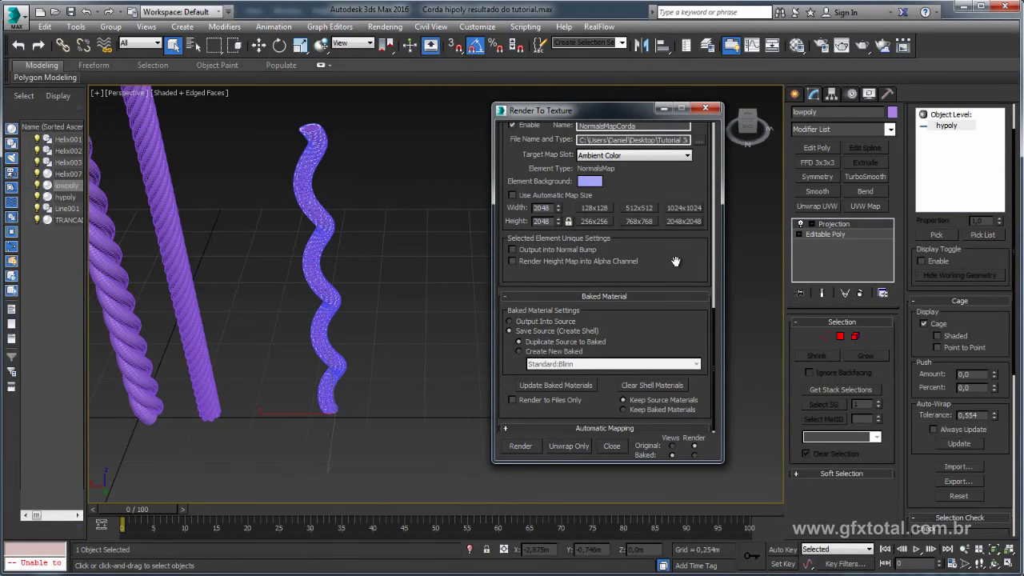
scroll(692, 345, down, 1)
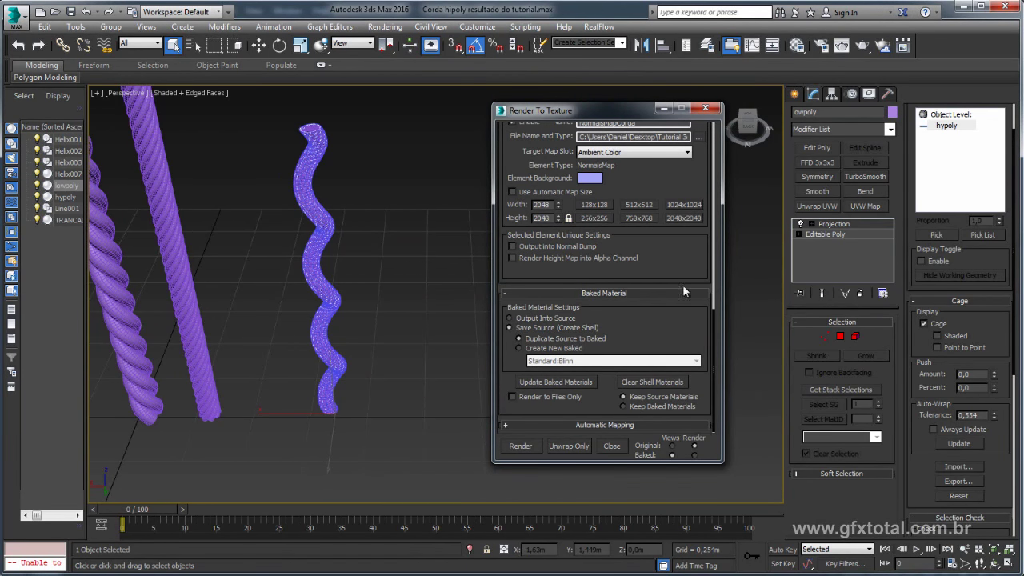